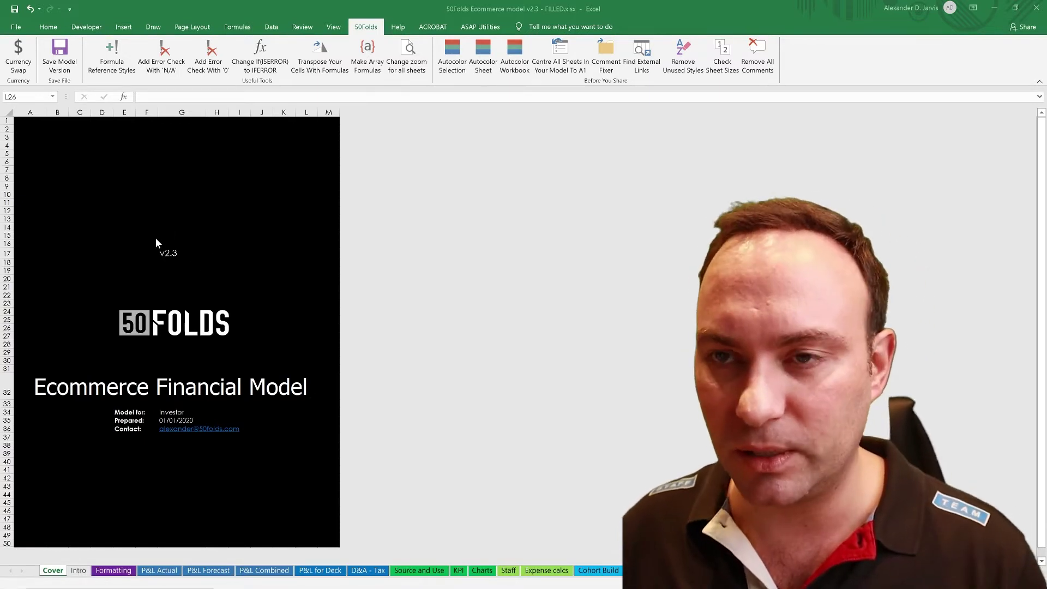
Check the model version on the cover, and review the sheet descriptions and cell types on the Intro sheet
{"action": "left_click", "coordinate": [180, 227]}
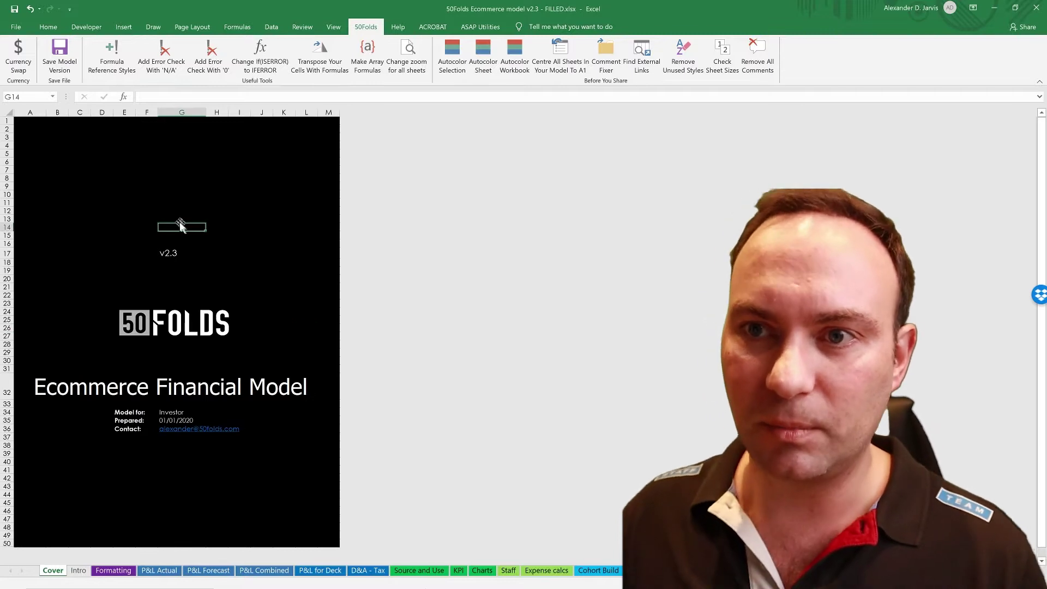
{"action": "left_click", "coordinate": [182, 254]}
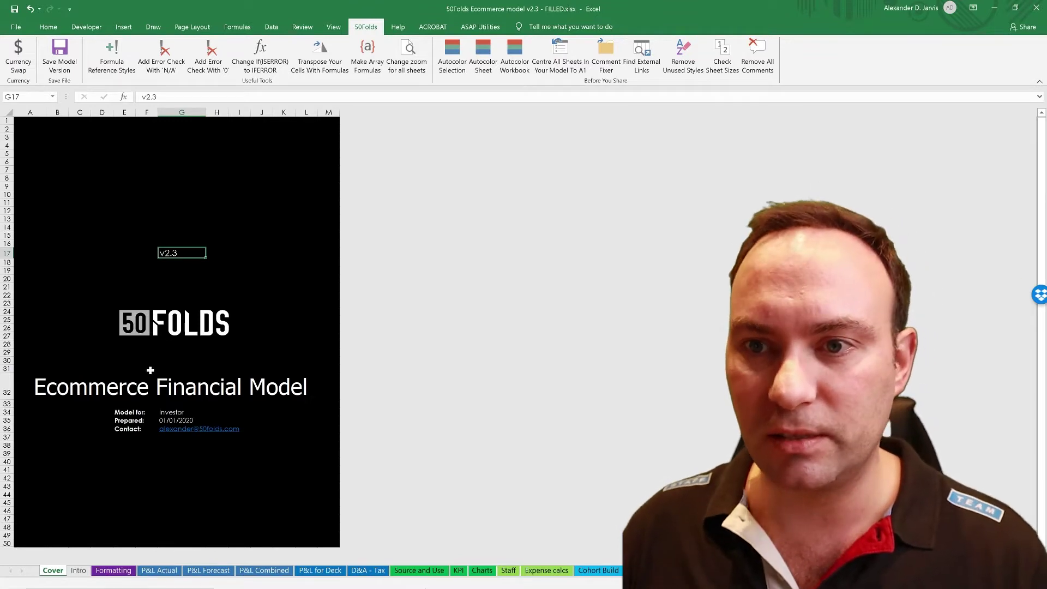
{"action": "left_click", "coordinate": [84, 574]}
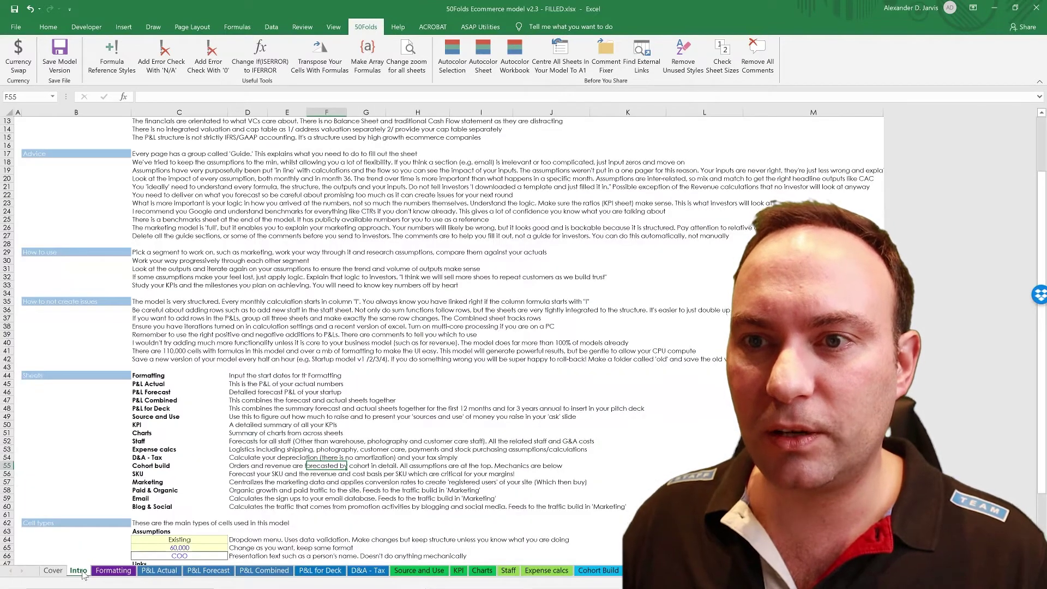
{"action": "scroll", "coordinate": [187, 359], "scroll_direction": "up", "scroll_amount": 4}
{"action": "scroll", "coordinate": [187, 359], "scroll_direction": "down", "scroll_amount": 2}
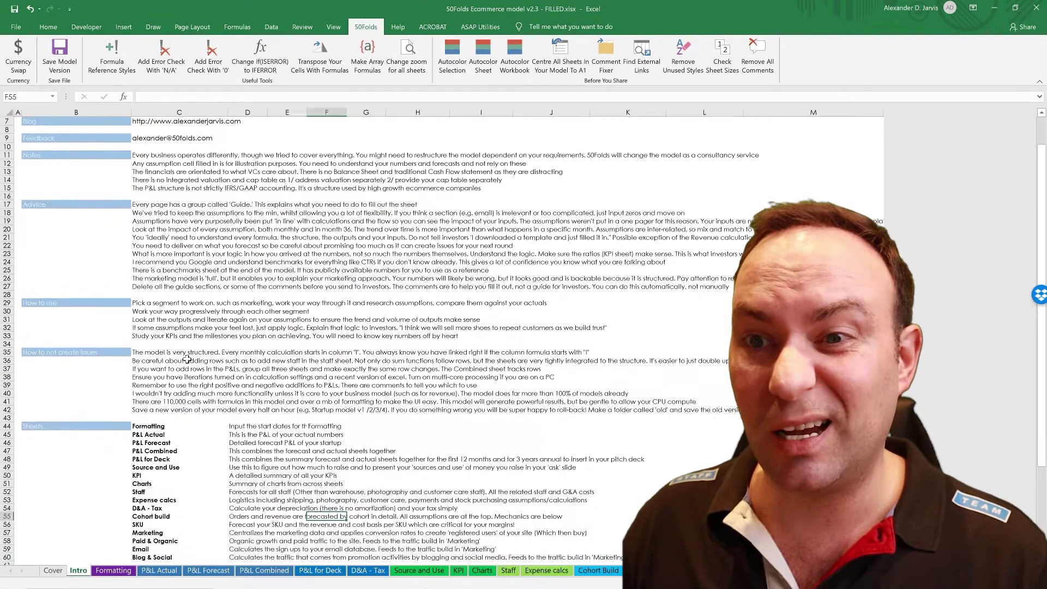
{"action": "scroll", "coordinate": [187, 359], "scroll_direction": "down", "scroll_amount": 4}
{"action": "left_click_drag", "start_coordinate": [179, 326], "coordinate": [233, 439]}
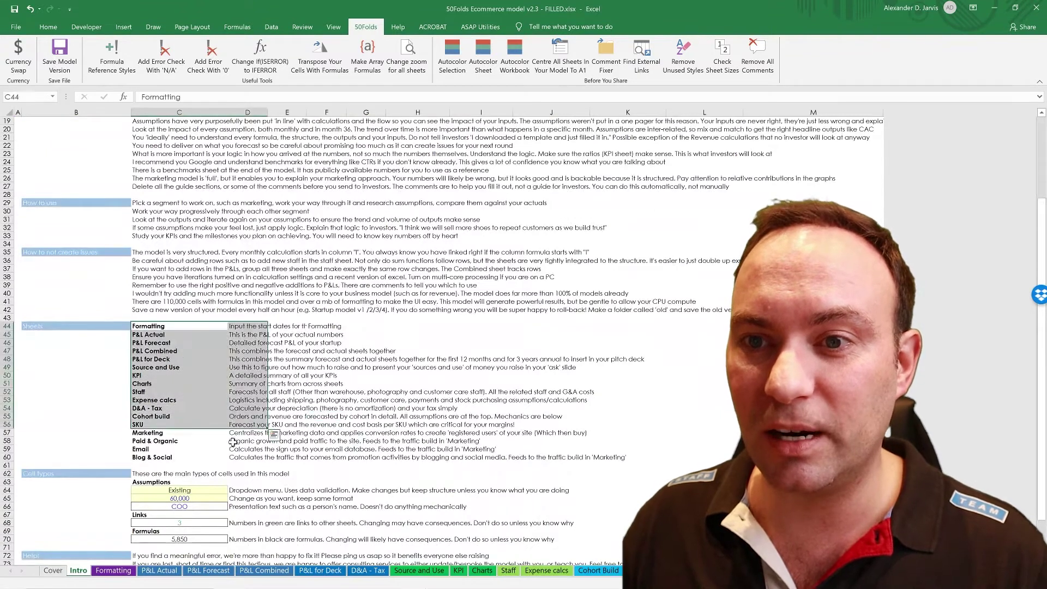
{"action": "scroll", "coordinate": [233, 440], "scroll_direction": "down", "scroll_amount": 4}
{"action": "left_click_drag", "start_coordinate": [167, 384], "coordinate": [292, 440]}
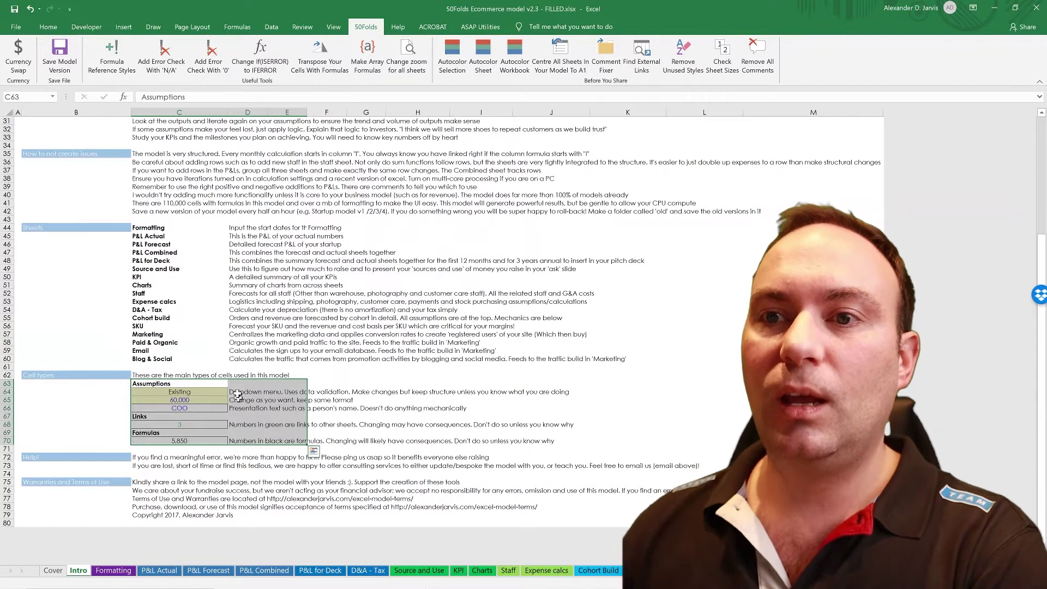
{"action": "left_click", "coordinate": [273, 243]}
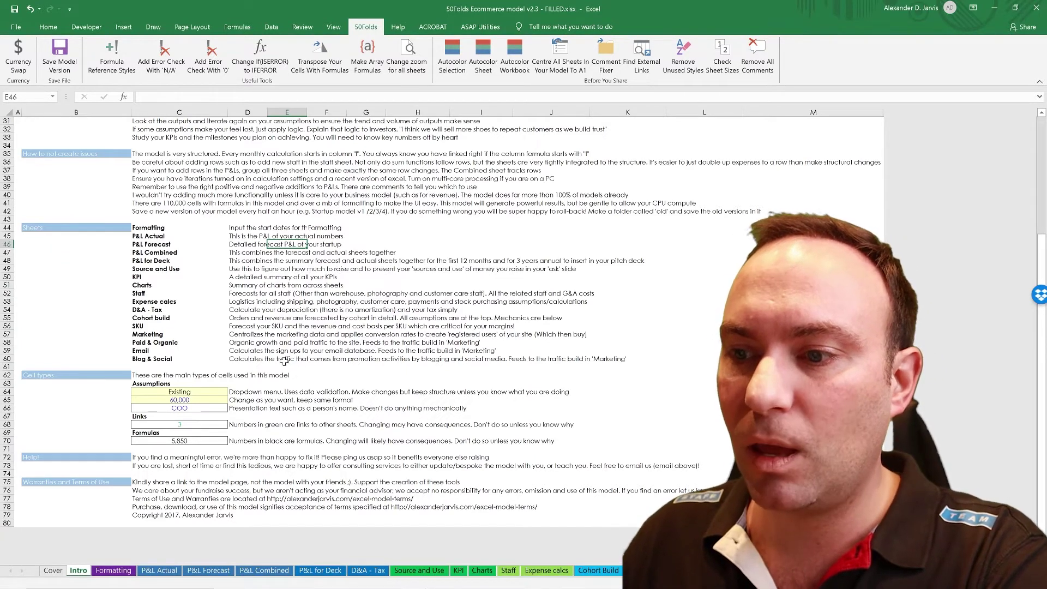
Review the Advice section of the guide on the Intro sheet
{"action": "scroll", "coordinate": [289, 362], "scroll_direction": "up", "scroll_amount": 10}
{"action": "left_click", "coordinate": [236, 342]}
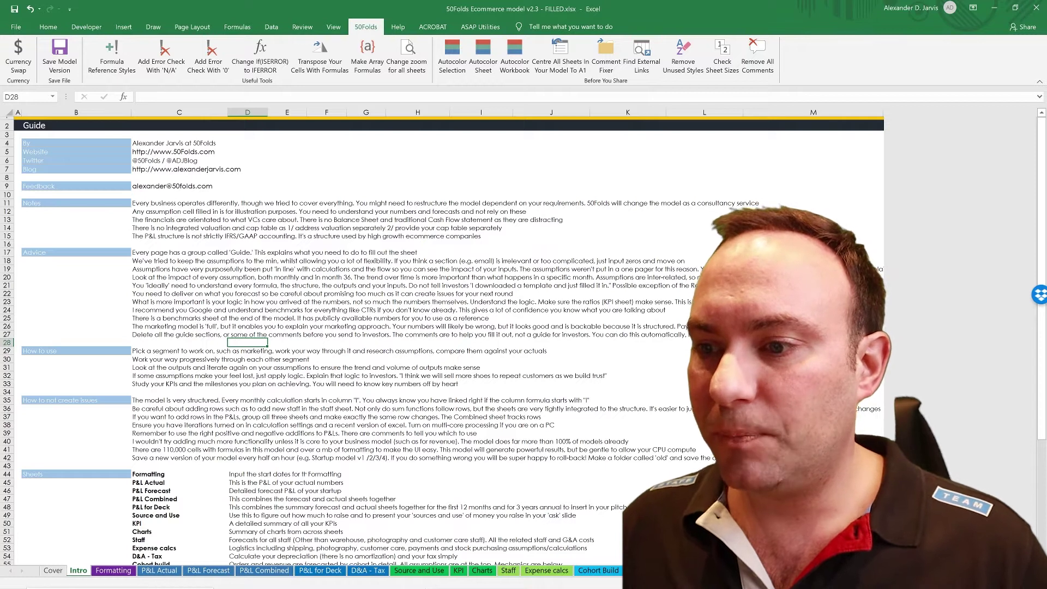
{"action": "left_click", "coordinate": [463, 301]}
{"action": "left_click", "coordinate": [454, 283]}
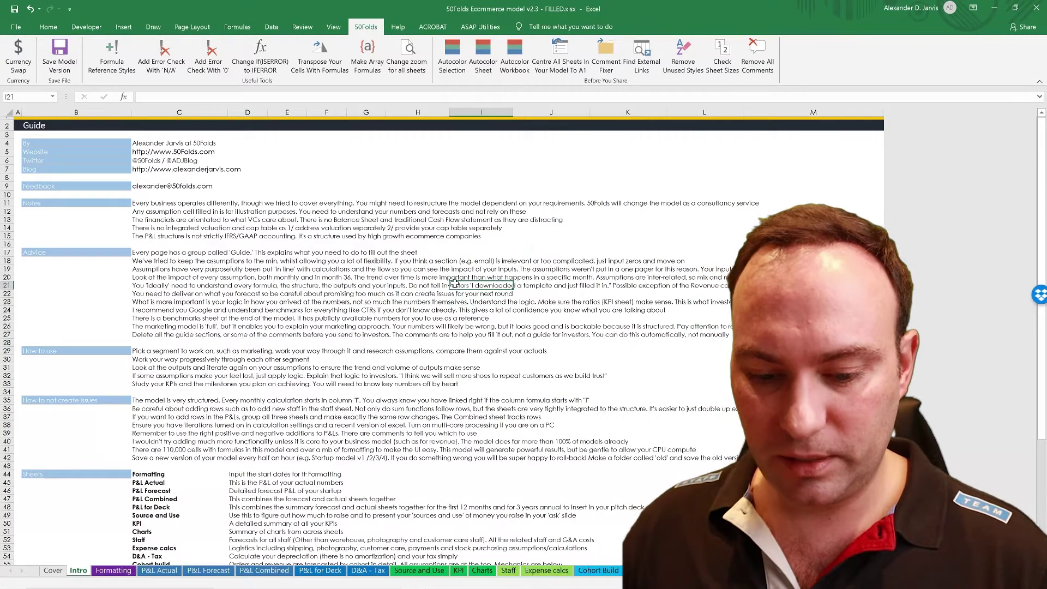
In the program's formula options, set workbook calculation to Automatic and leave iterative calculation disabled
{"action": "key", "text": "alt+t"}
{"action": "key", "text": "o"}
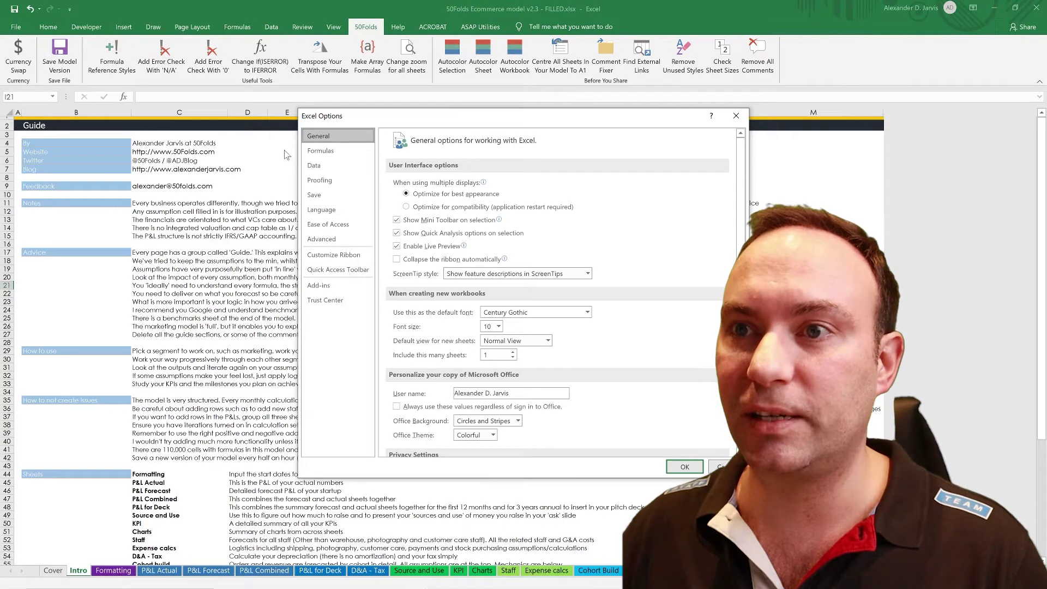
{"action": "left_click", "coordinate": [324, 150]}
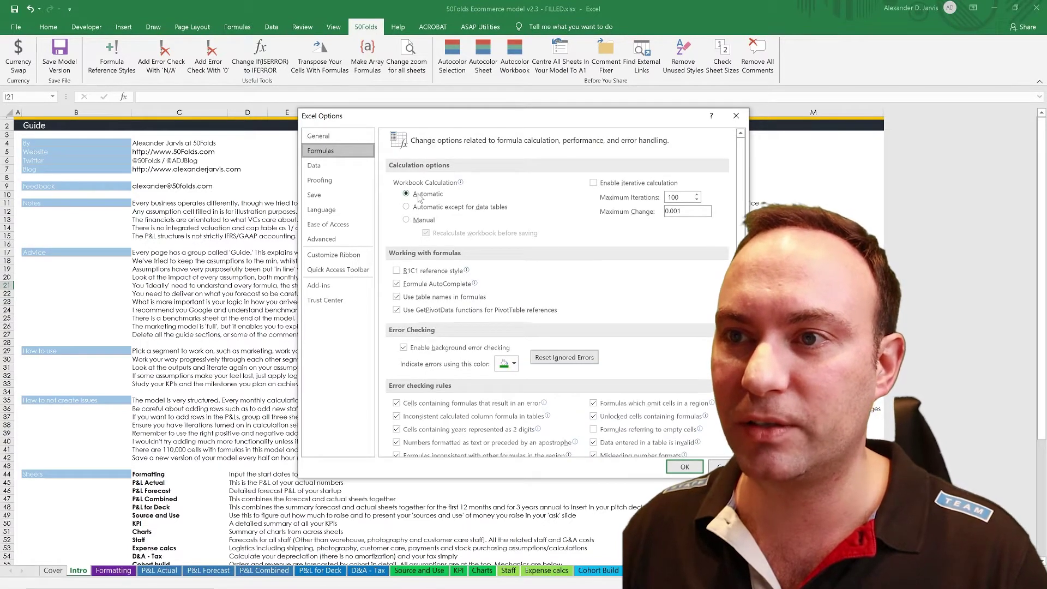
{"action": "left_click", "coordinate": [405, 220]}
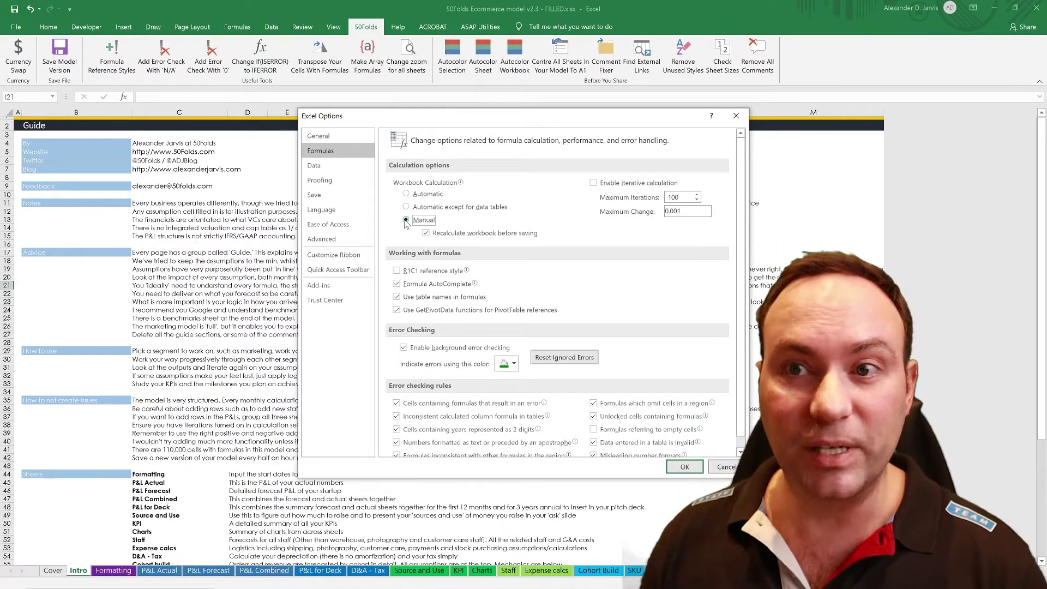
{"action": "left_click", "coordinate": [406, 195]}
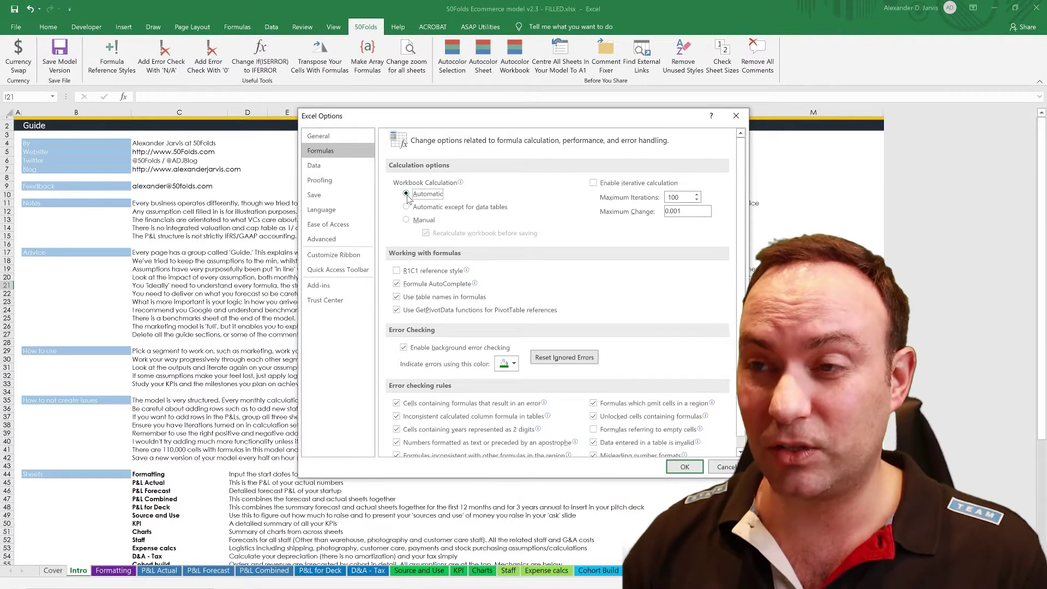
{"action": "left_click", "coordinate": [598, 189]}
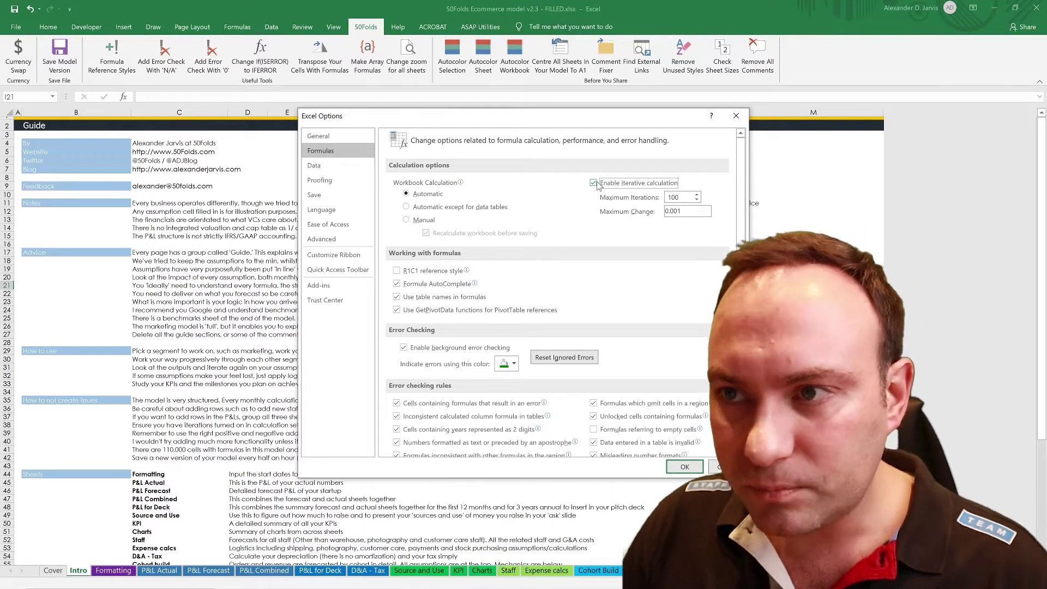
{"action": "left_click", "coordinate": [595, 183]}
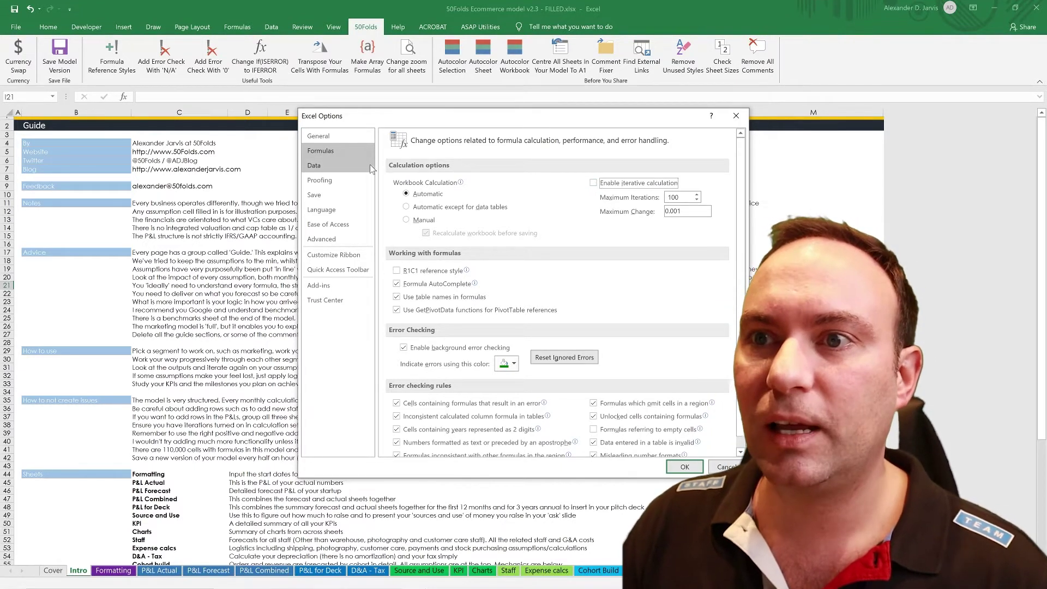
In the advanced options, enable multi-threaded calculation using all processors on this computer and apply the settings
{"action": "left_click", "coordinate": [339, 240]}
{"action": "scroll", "coordinate": [570, 264], "scroll_direction": "down", "scroll_amount": 15}
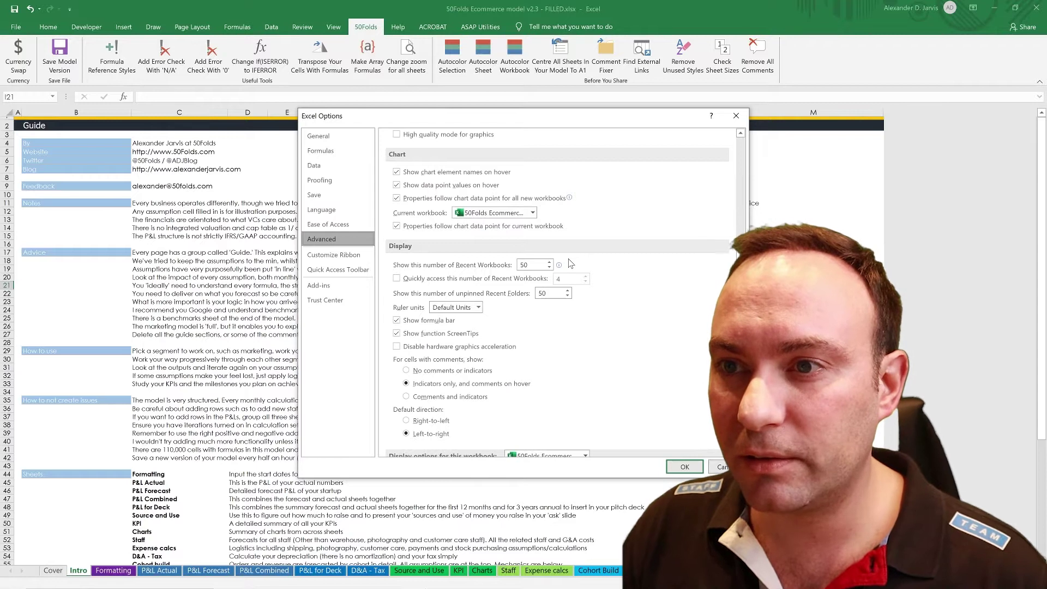
{"action": "scroll", "coordinate": [570, 264], "scroll_direction": "down", "scroll_amount": 5}
{"action": "scroll", "coordinate": [570, 264], "scroll_direction": "down", "scroll_amount": 2}
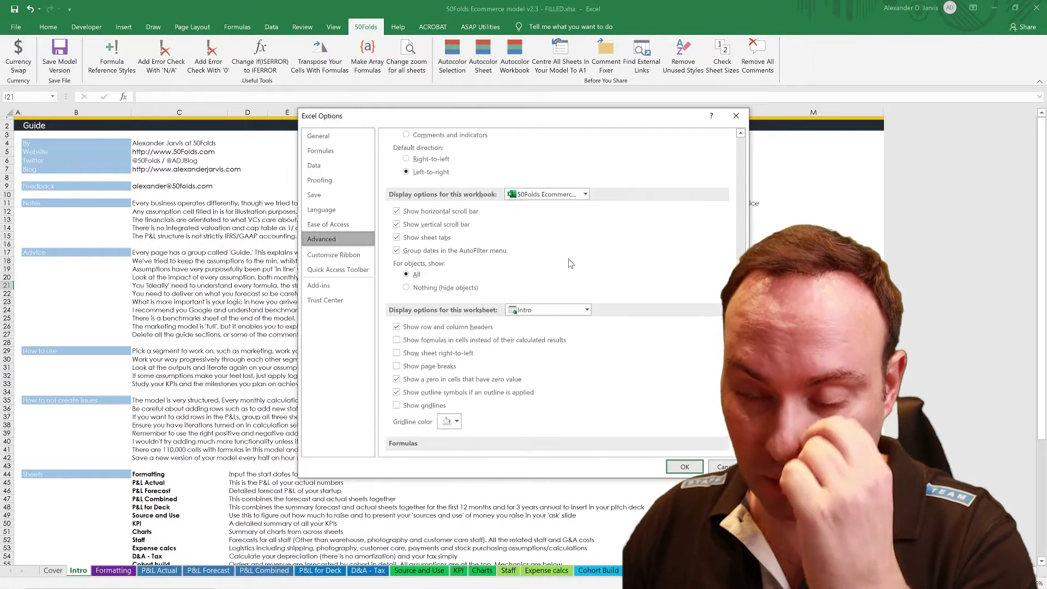
{"action": "scroll", "coordinate": [570, 264], "scroll_direction": "down", "scroll_amount": 8}
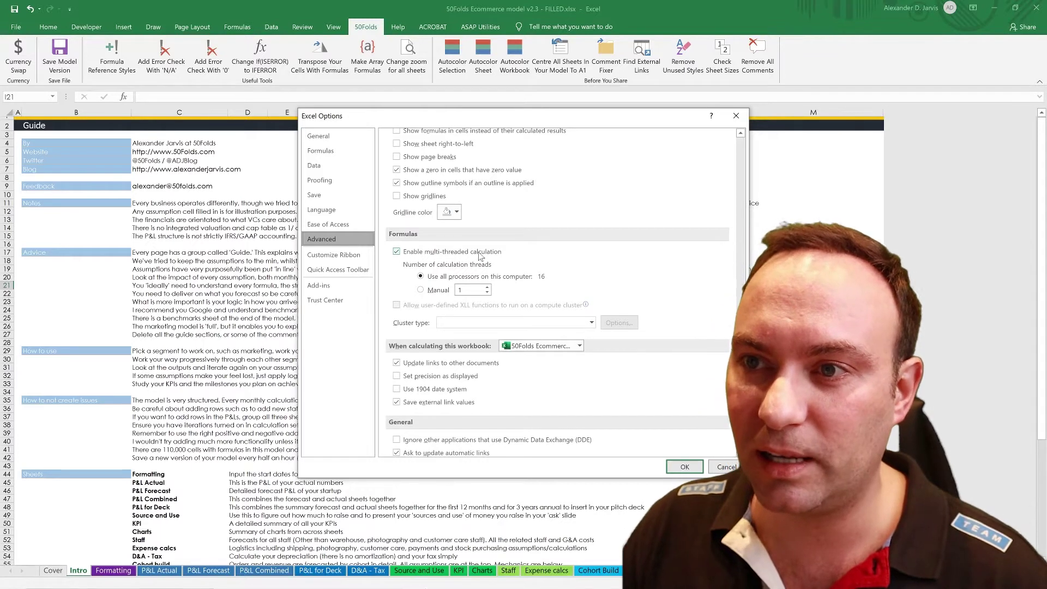
{"action": "left_click", "coordinate": [403, 253]}
{"action": "left_click", "coordinate": [398, 252]}
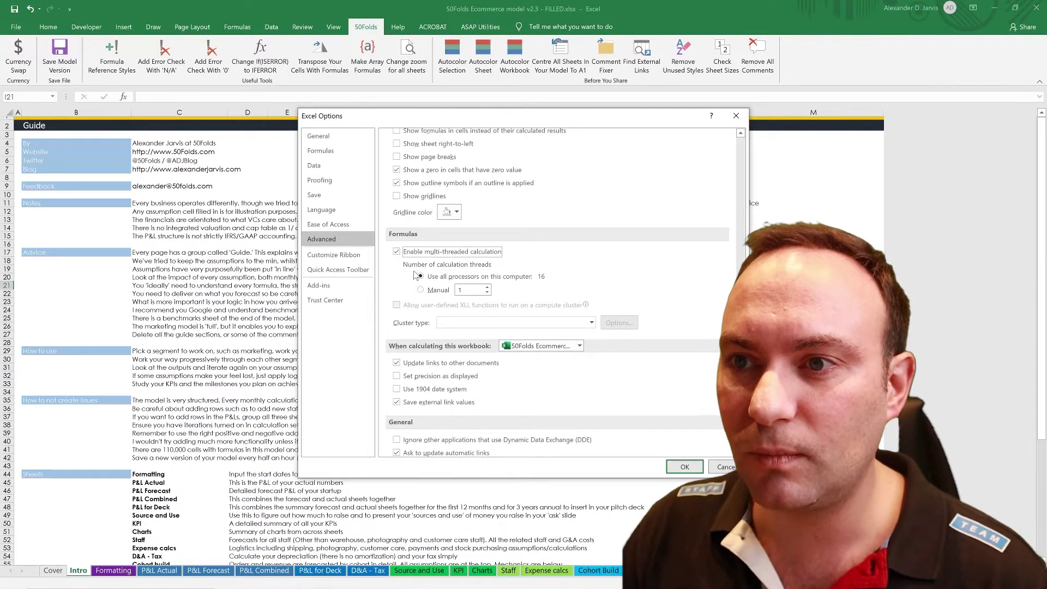
{"action": "left_click", "coordinate": [422, 276]}
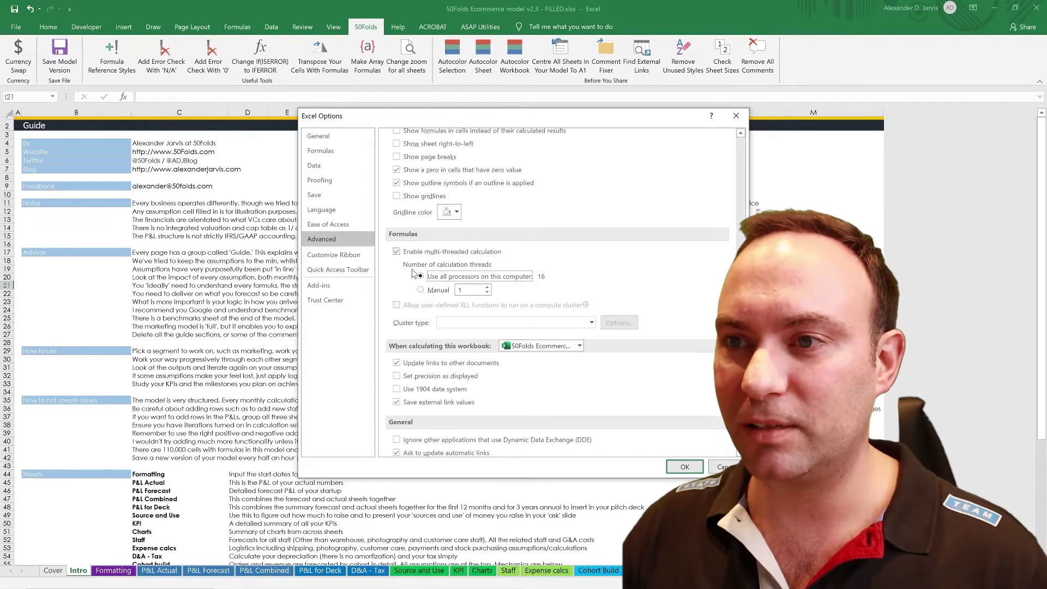
{"action": "left_click", "coordinate": [685, 467]}
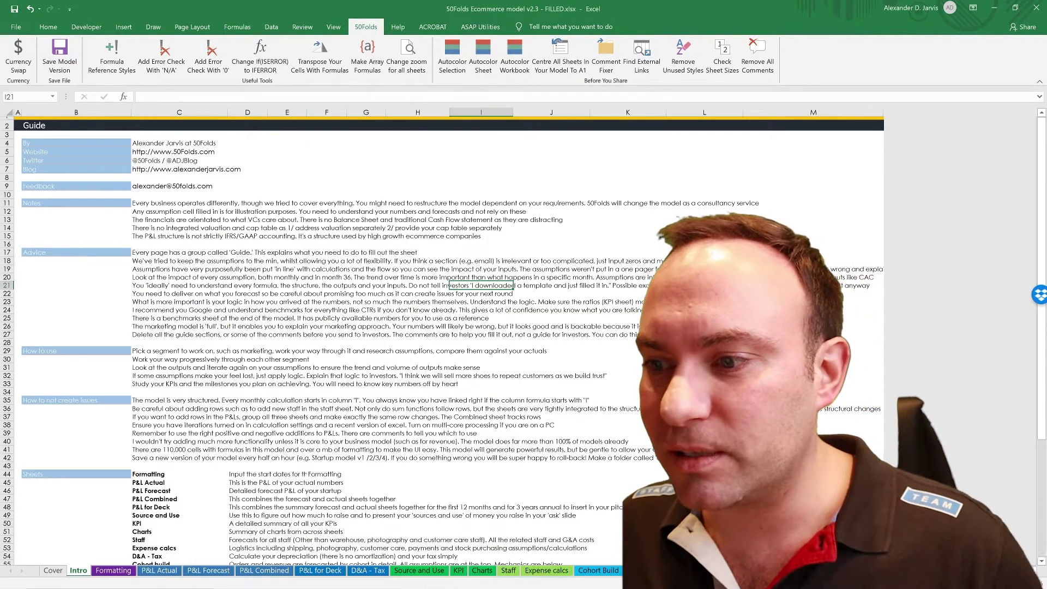
Examine the dropdown assumption example in the Cell types section of the Intro sheet
{"action": "left_click", "coordinate": [389, 475]}
{"action": "scroll", "coordinate": [389, 474], "scroll_direction": "down", "scroll_amount": 11}
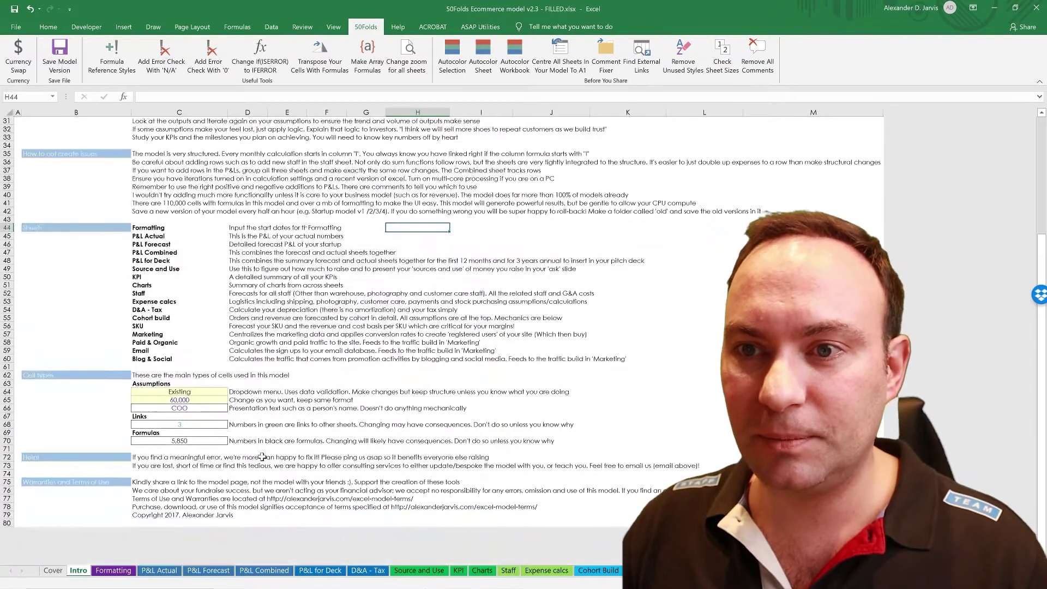
{"action": "scroll", "coordinate": [261, 457], "scroll_direction": "up", "scroll_amount": 1, "text": "ctrl"}
{"action": "scroll", "coordinate": [262, 457], "scroll_direction": "up", "scroll_amount": 2, "text": "ctrl"}
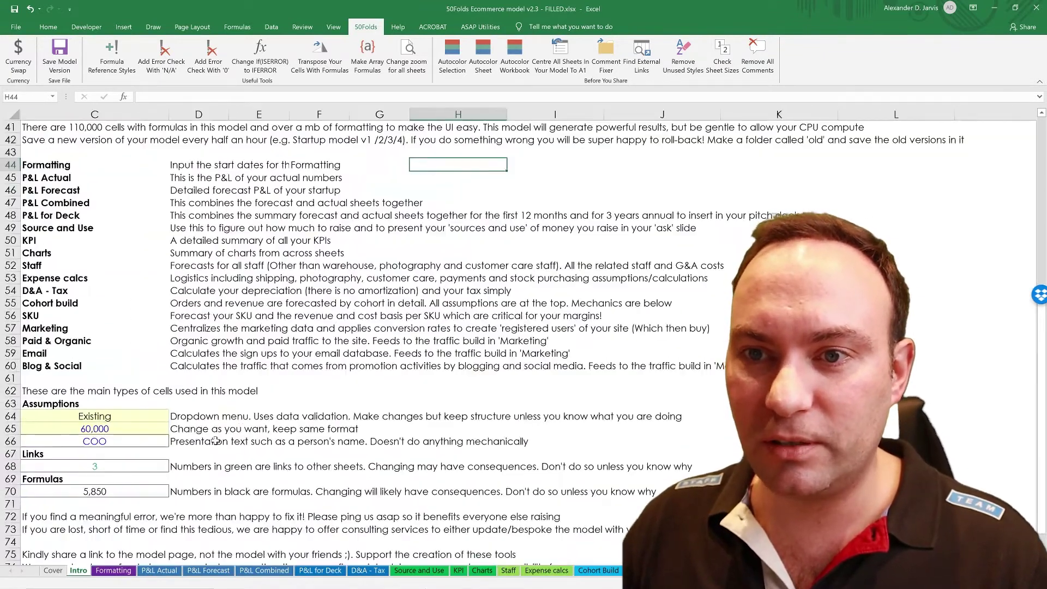
{"action": "left_click", "coordinate": [216, 441]}
{"action": "key", "text": "Home"}
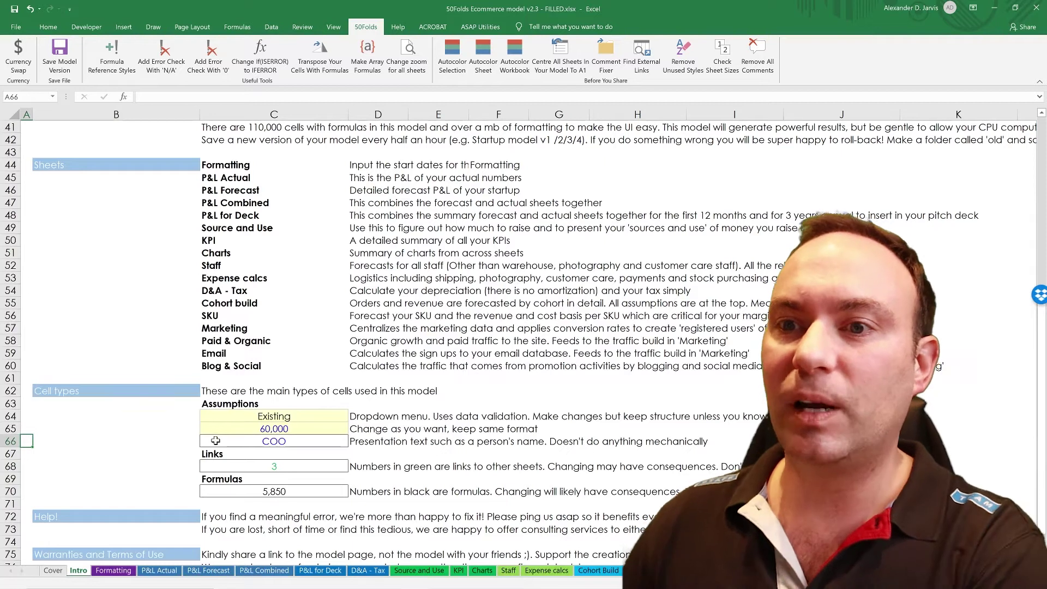
{"action": "left_click", "coordinate": [265, 417]}
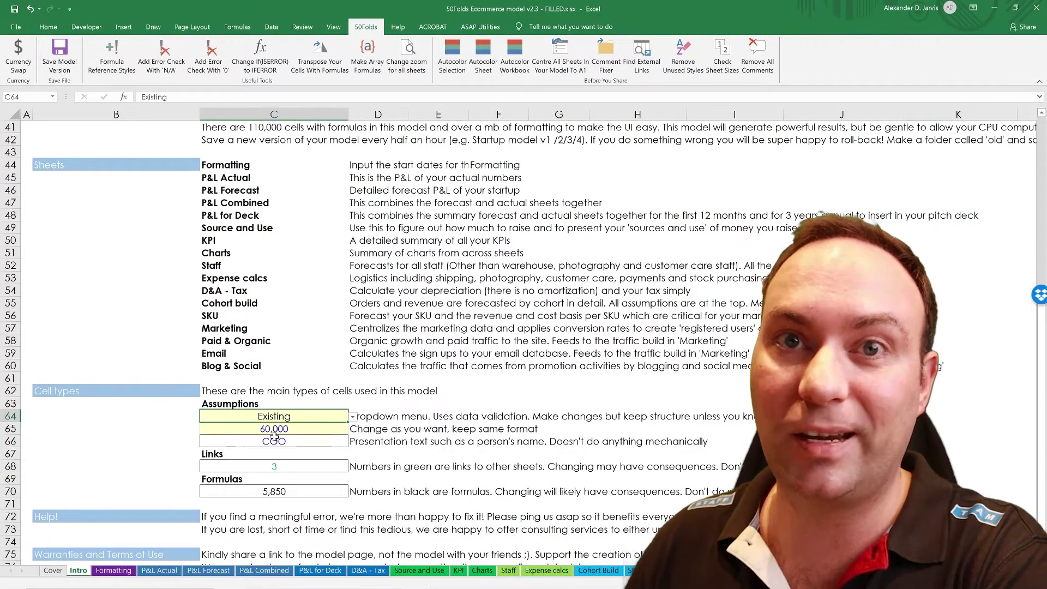
{"action": "left_click", "coordinate": [353, 418]}
{"action": "left_click", "coordinate": [338, 438]}
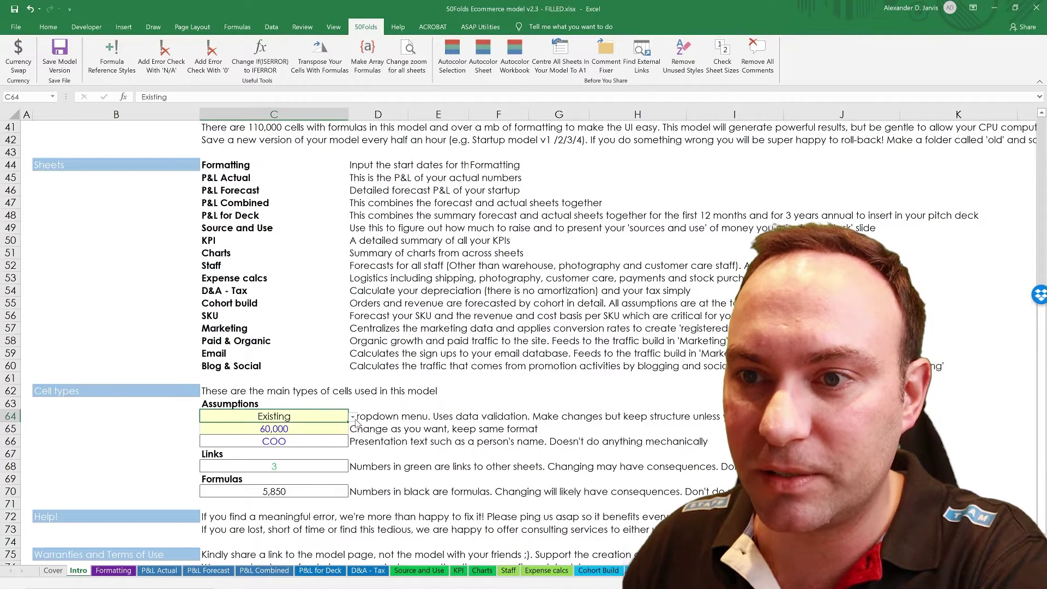
Examine the numeric, presentation text, link and formula cell examples, including the yellow assumption cells
{"action": "left_click", "coordinate": [298, 429]}
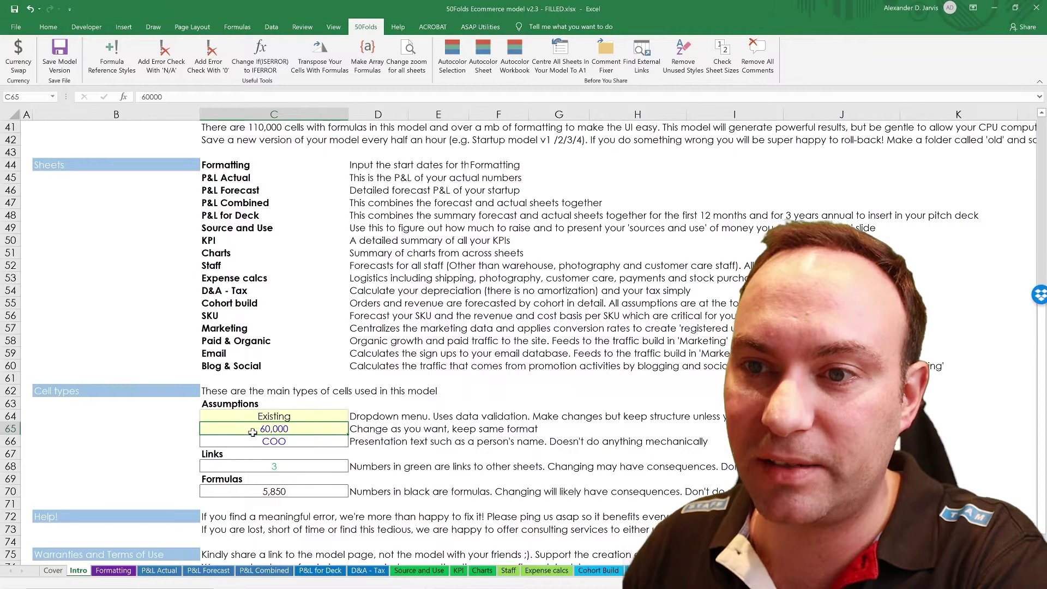
{"action": "left_click", "coordinate": [278, 445]}
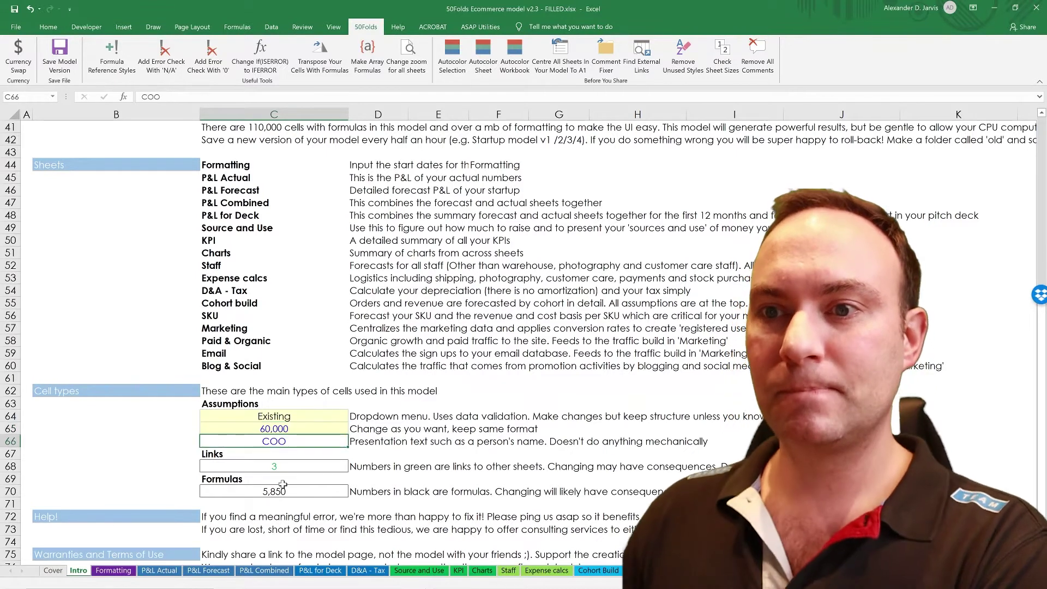
{"action": "left_click", "coordinate": [271, 469]}
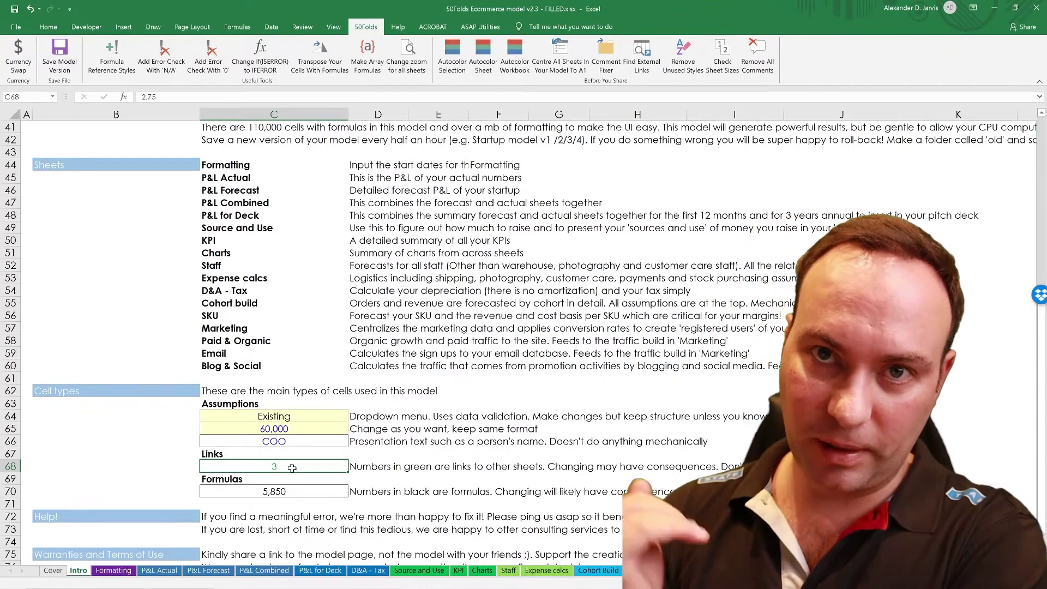
{"action": "left_click", "coordinate": [269, 491]}
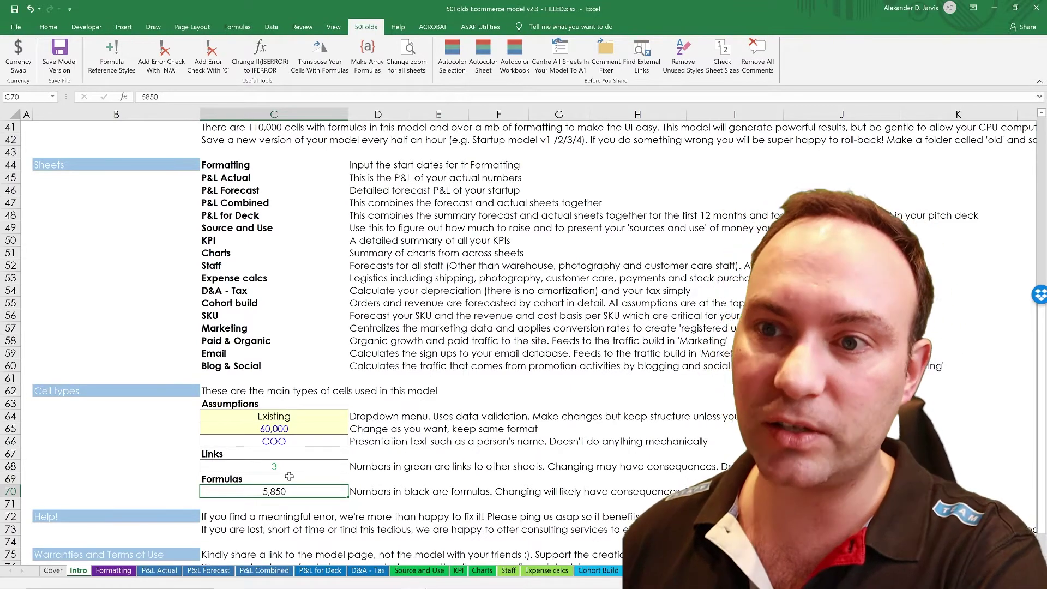
{"action": "left_click", "coordinate": [312, 419]}
{"action": "left_click_drag", "start_coordinate": [312, 419], "coordinate": [315, 426]}
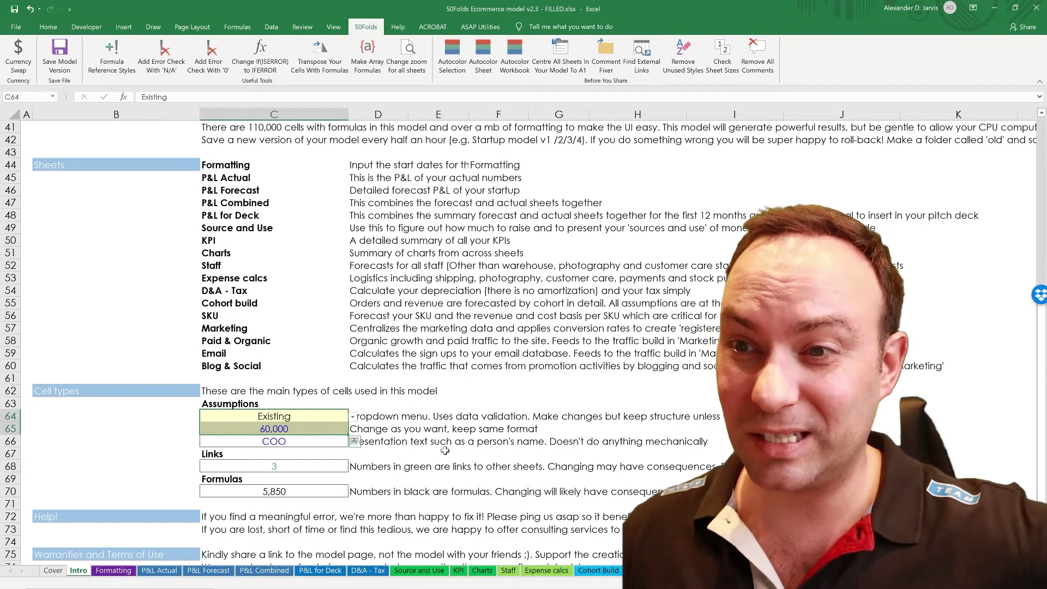
{"action": "left_click", "coordinate": [510, 446]}
Look through the sheets from Formatting and P&L Actual up to P&L for Deck
{"action": "key", "text": "ctrl+Page_Down"}
{"action": "key", "text": "ctrl+Page_Down"}
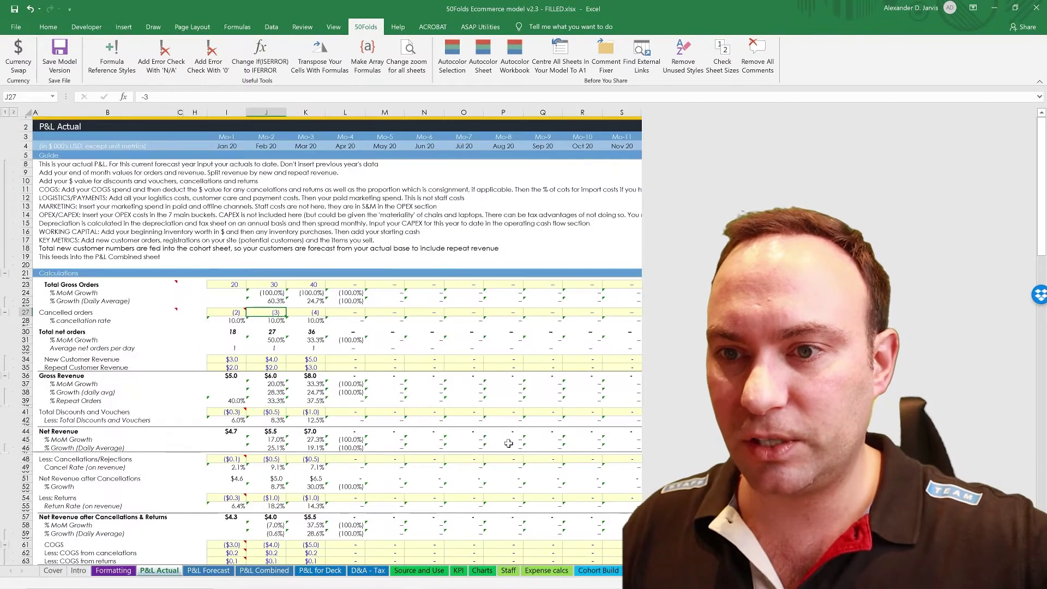
{"action": "key", "text": "ctrl+Page_Down"}
{"action": "key", "text": "ctrl+Page_Down"}
{"action": "key", "text": "ctrl+Page_Down"}
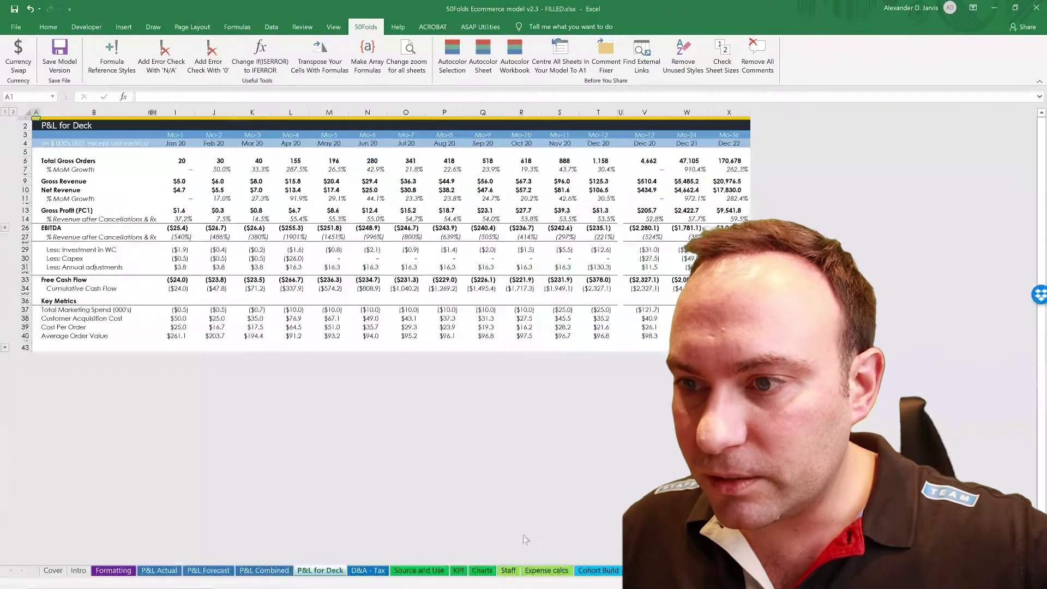
Open the Expense calcs sheet and examine the annual and monthly figures in its Link Assumptions section
{"action": "left_click", "coordinate": [540, 570]}
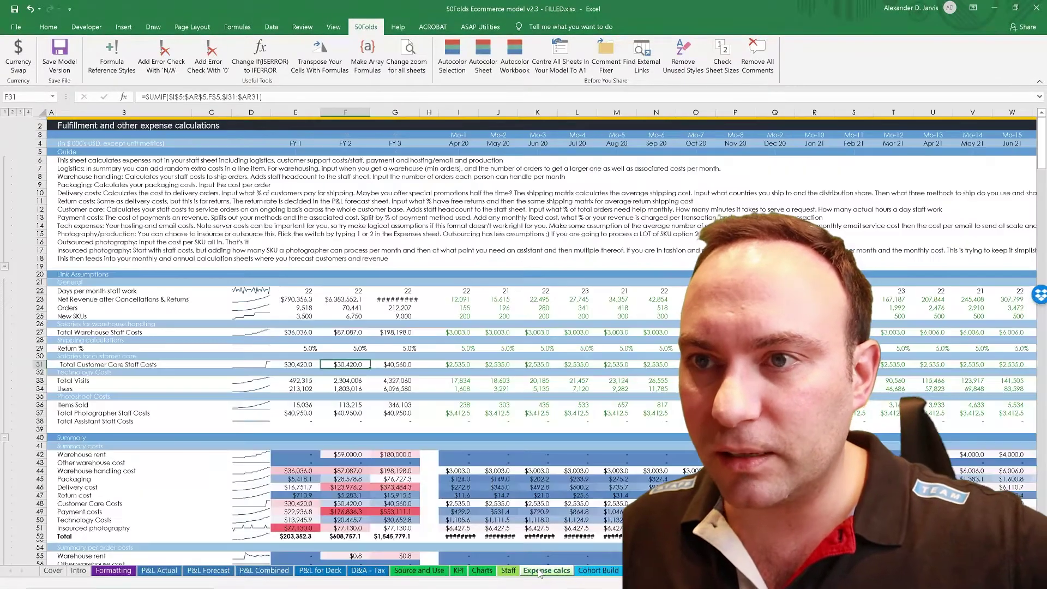
{"action": "left_click", "coordinate": [393, 299]}
{"action": "scroll", "coordinate": [393, 300], "scroll_direction": "up", "scroll_amount": 1}
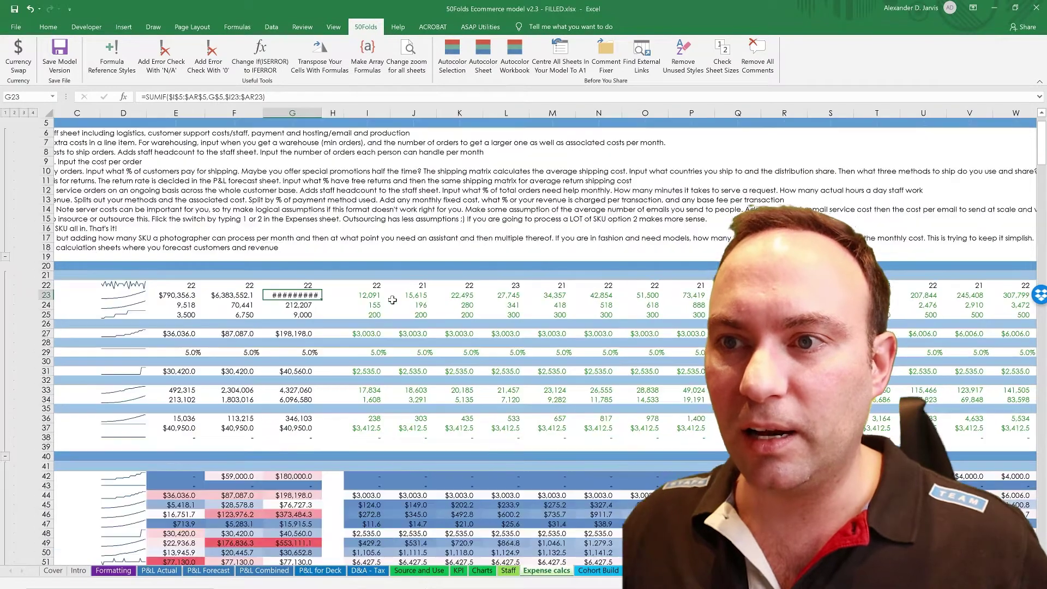
{"action": "key", "text": "Home"}
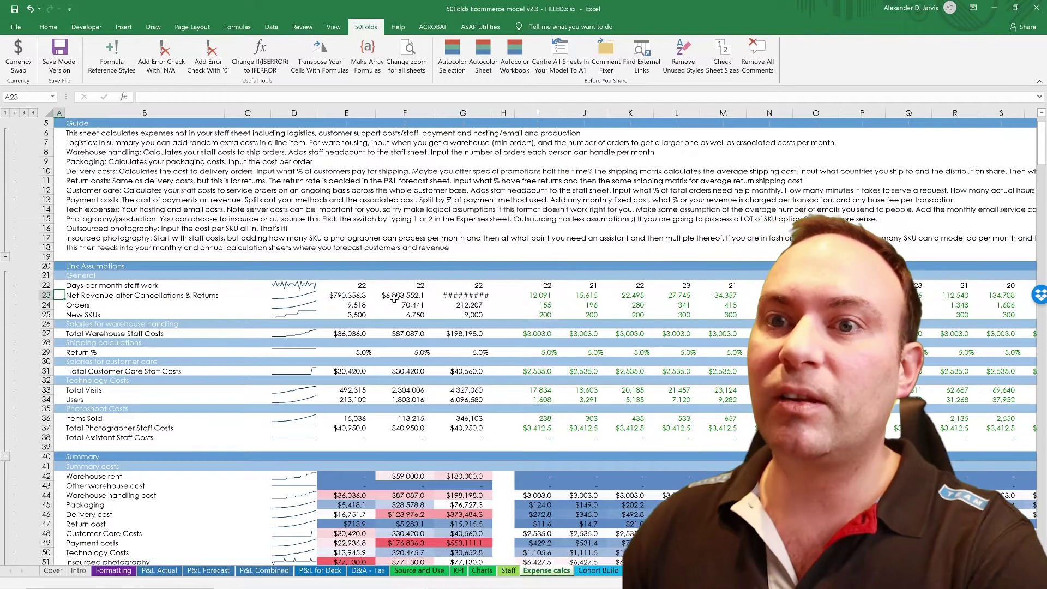
{"action": "left_click_drag", "start_coordinate": [90, 264], "coordinate": [693, 410]}
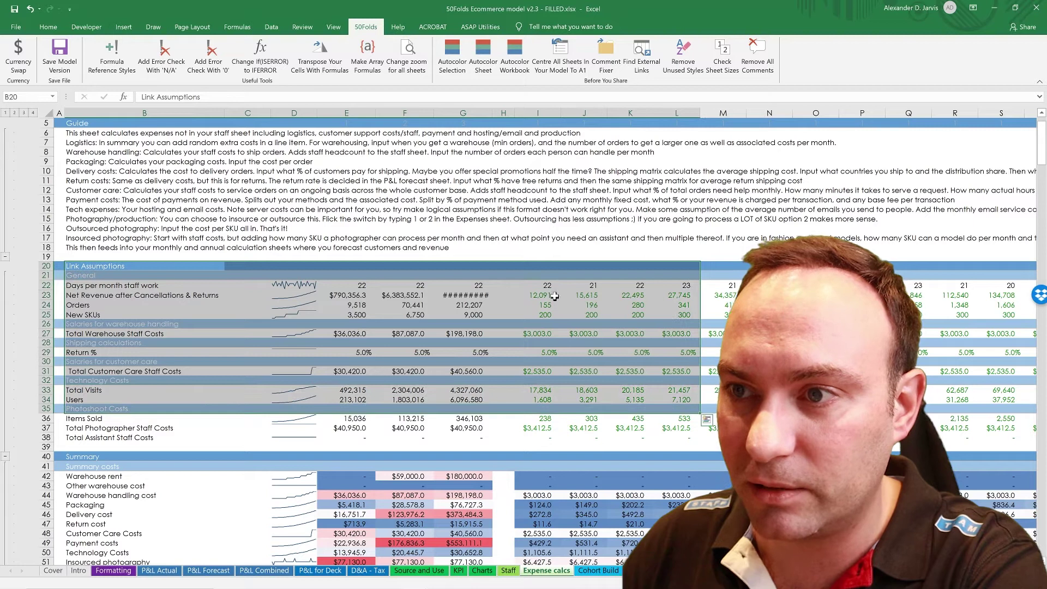
{"action": "left_click", "coordinate": [463, 285]}
{"action": "left_click_drag", "start_coordinate": [463, 285], "coordinate": [349, 438]}
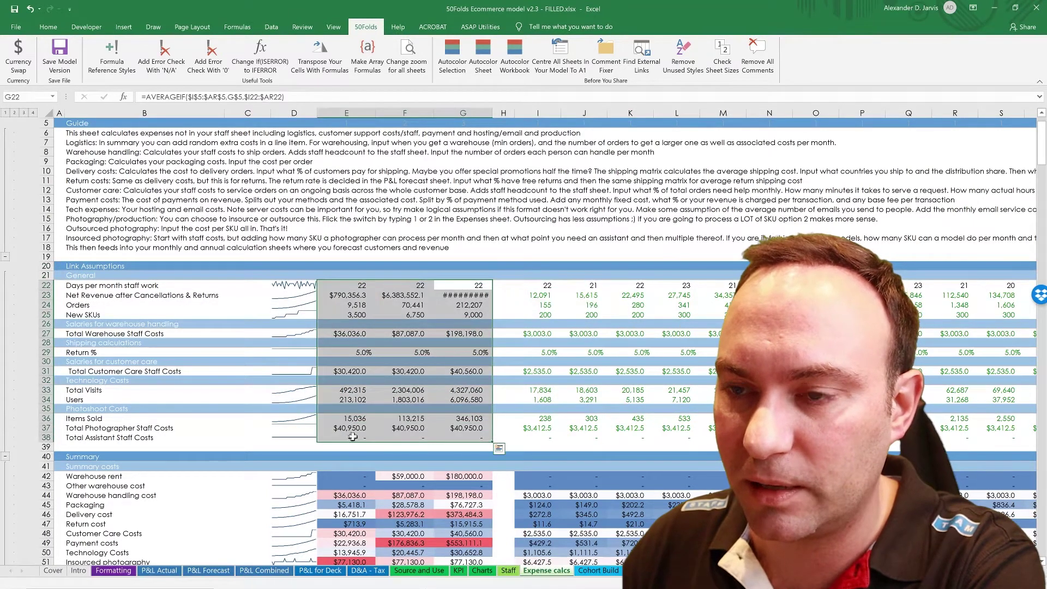
{"action": "left_click", "coordinate": [636, 352]}
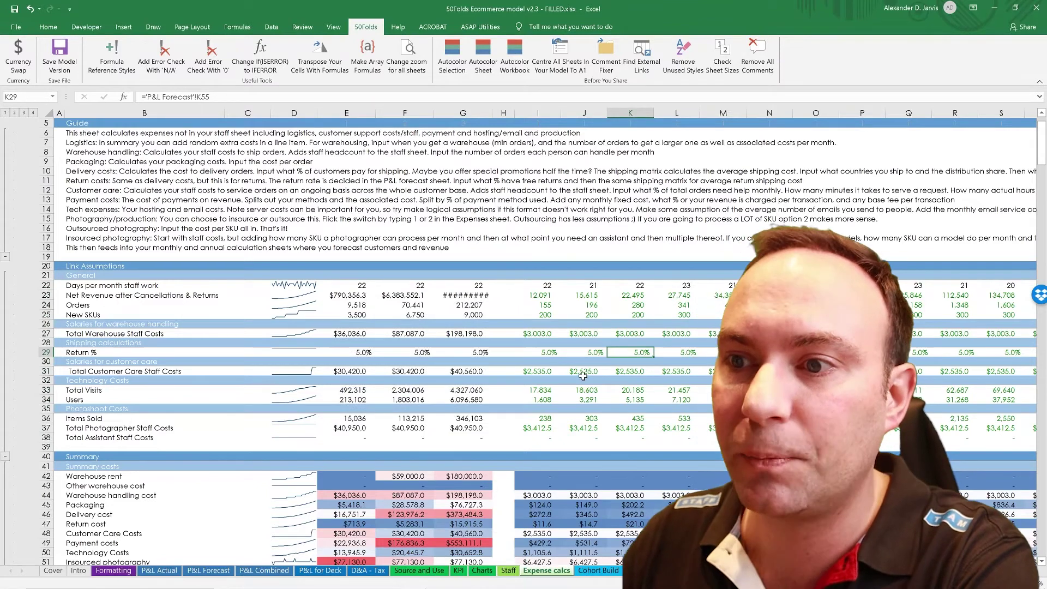
Look through the summary, logistics, payment, technology and production cost sections of the Expense calcs sheet
{"action": "scroll", "coordinate": [583, 376], "scroll_direction": "down", "scroll_amount": 4}
{"action": "left_click_drag", "start_coordinate": [580, 373], "coordinate": [582, 528]}
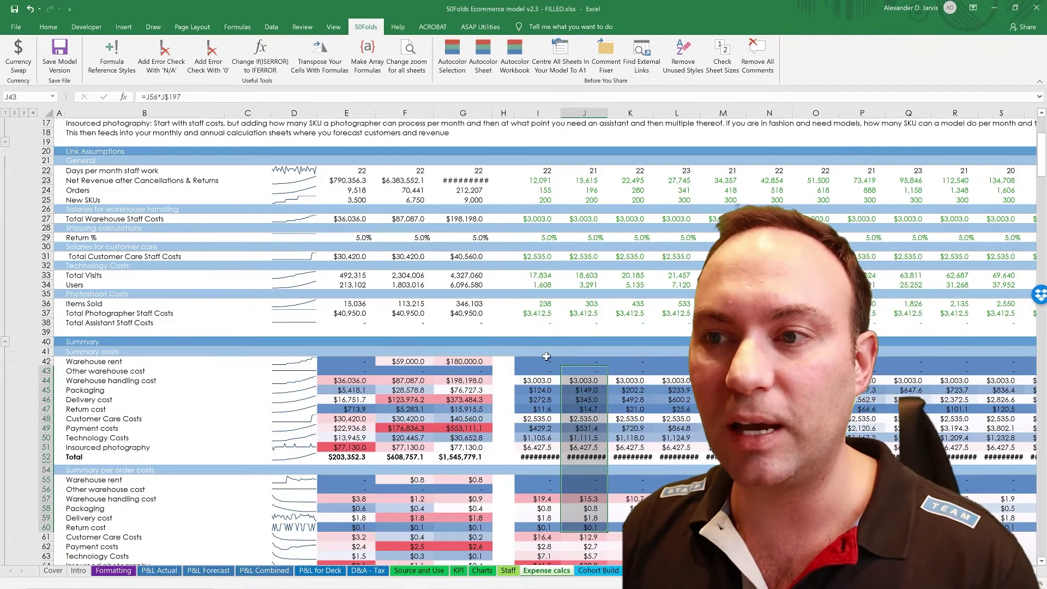
{"action": "scroll", "coordinate": [546, 381], "scroll_direction": "down", "scroll_amount": 6}
{"action": "scroll", "coordinate": [446, 375], "scroll_direction": "down", "scroll_amount": 15}
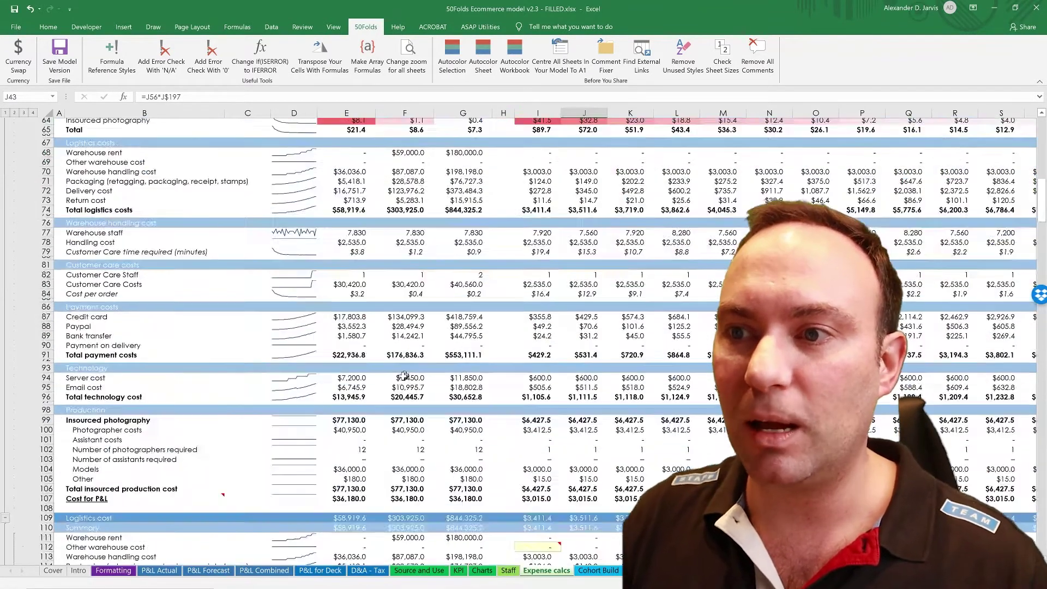
{"action": "scroll", "coordinate": [394, 383], "scroll_direction": "down", "scroll_amount": 9}
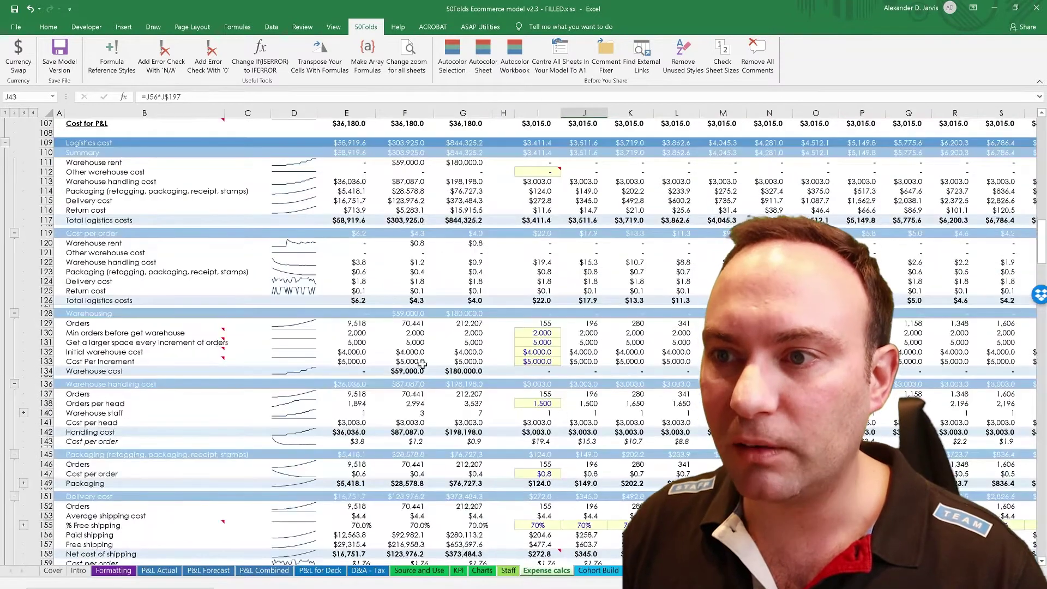
{"action": "scroll", "coordinate": [529, 384], "scroll_direction": "up", "scroll_amount": 10}
{"action": "scroll", "coordinate": [508, 316], "scroll_direction": "up", "scroll_amount": 4}
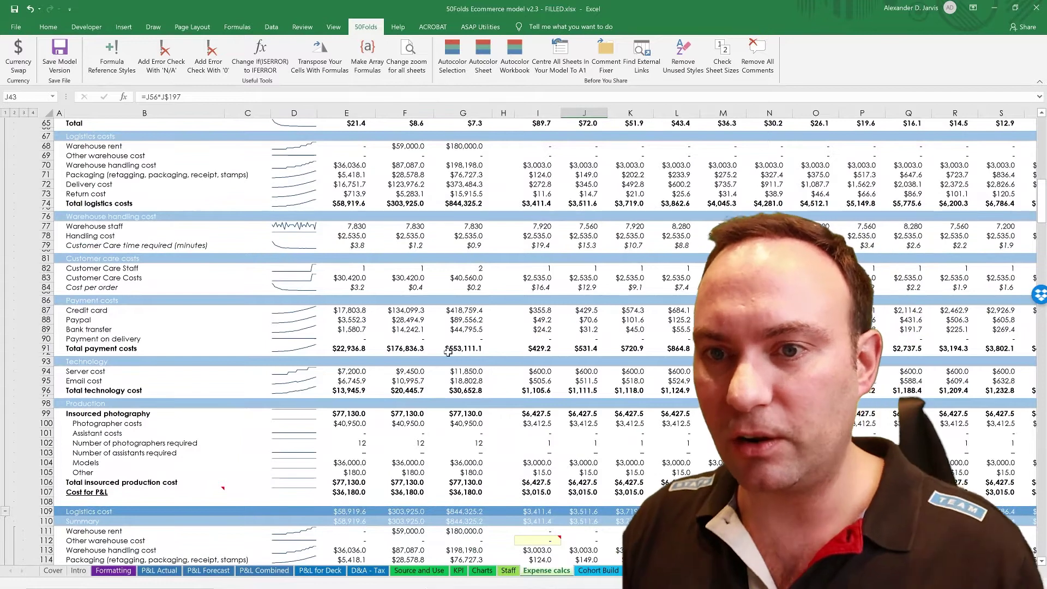
{"action": "scroll", "coordinate": [456, 349], "scroll_direction": "down", "scroll_amount": 10}
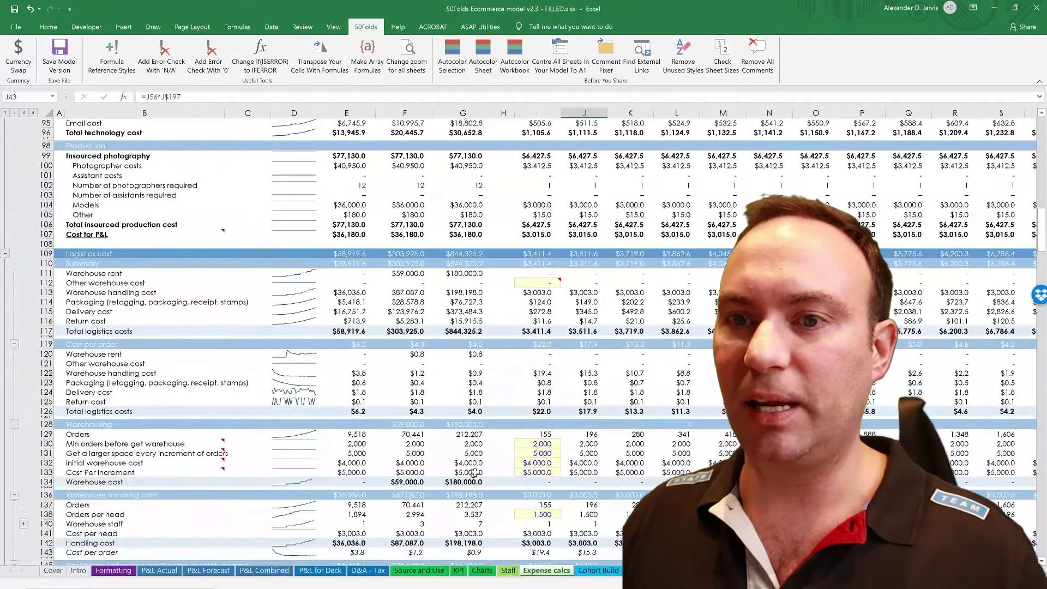
Examine the warehouse cost formula, the monthly logistics summary and the yellow warehousing assumption cells
{"action": "left_click", "coordinate": [548, 479]}
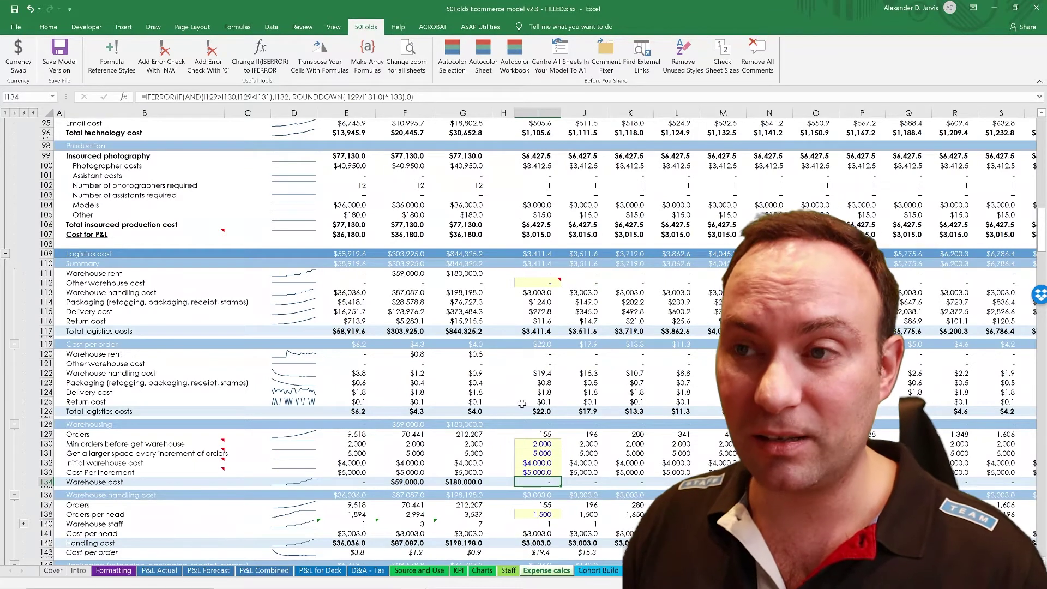
{"action": "left_click_drag", "start_coordinate": [584, 277], "coordinate": [979, 331]}
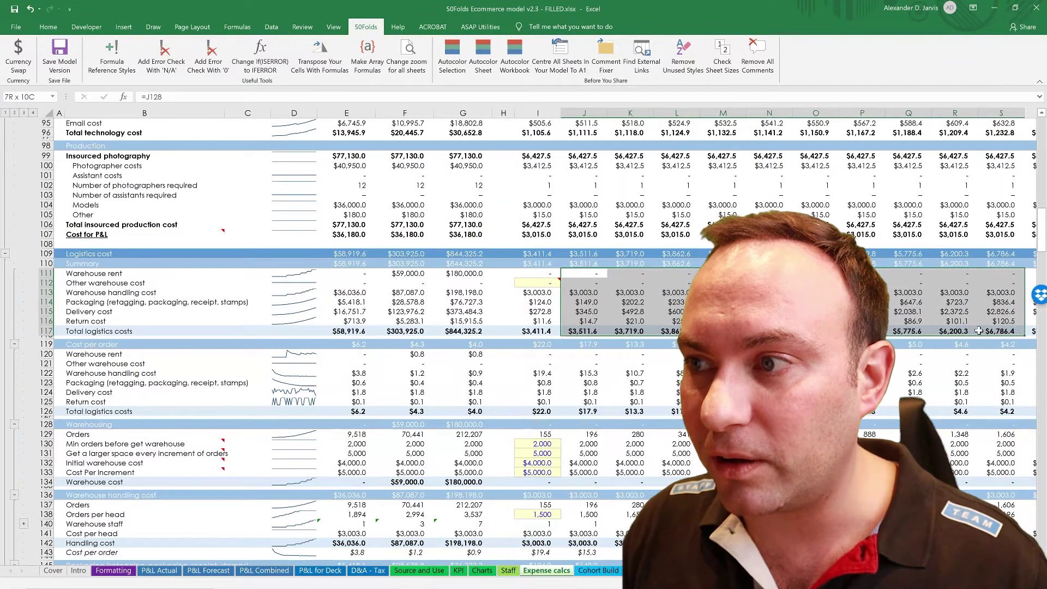
{"action": "left_click", "coordinate": [537, 282]}
{"action": "left_click_drag", "start_coordinate": [540, 443], "coordinate": [545, 469]}
{"action": "left_click", "coordinate": [545, 470]}
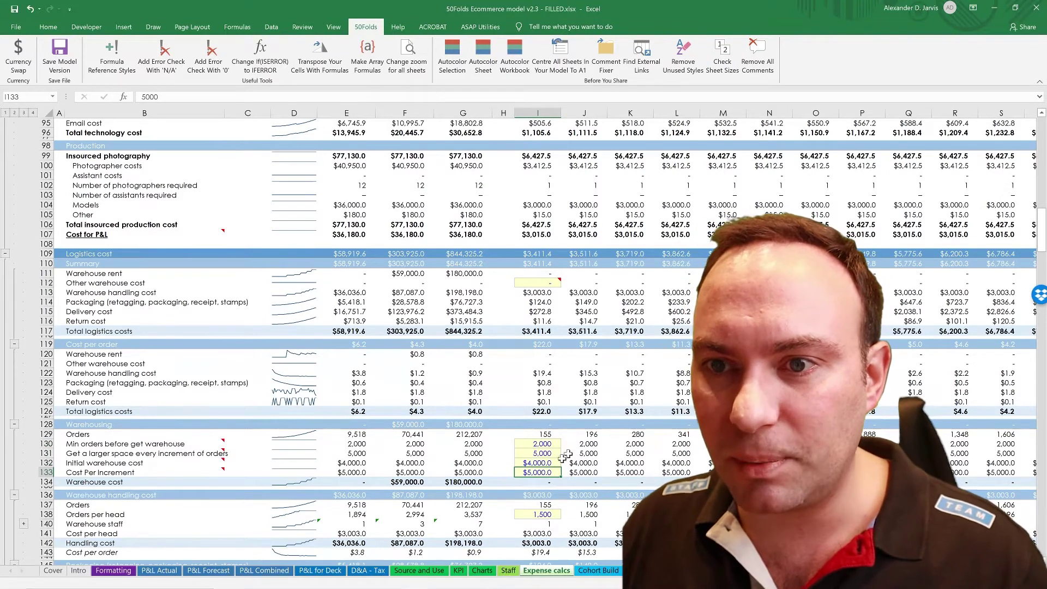
Copy the yellow minimum-orders assumption from I130 into N130 and override its value with 5000
{"action": "left_click", "coordinate": [541, 444]}
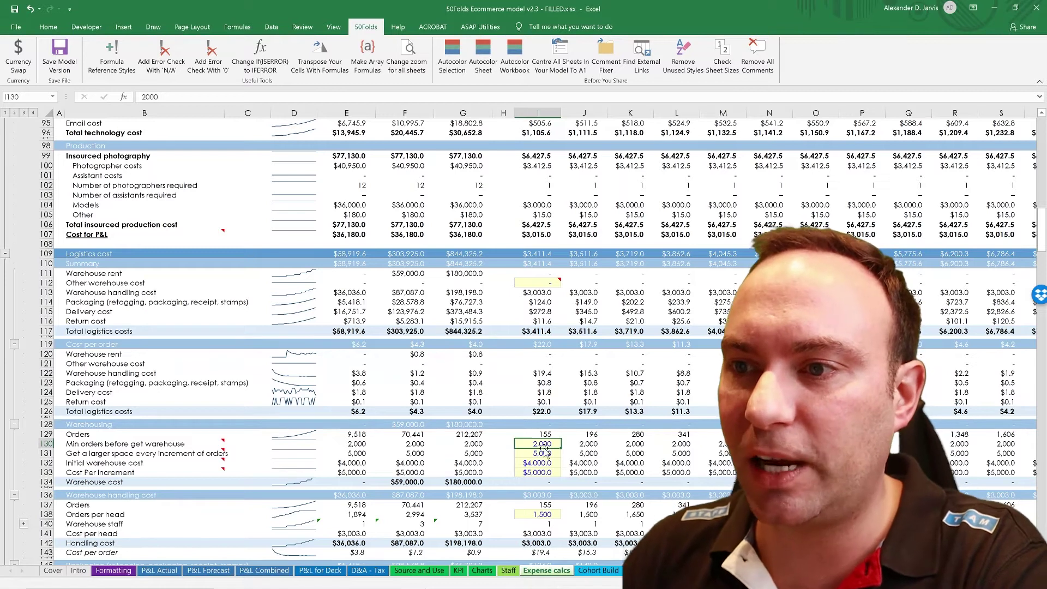
{"action": "key", "text": "ctrl+c"}
{"action": "key", "text": "Right"}
{"action": "key", "text": "Right"}
{"action": "key", "text": "Right"}
{"action": "key", "text": "Right"}
{"action": "key", "text": "Right"}
{"action": "key", "text": "ctrl+v"}
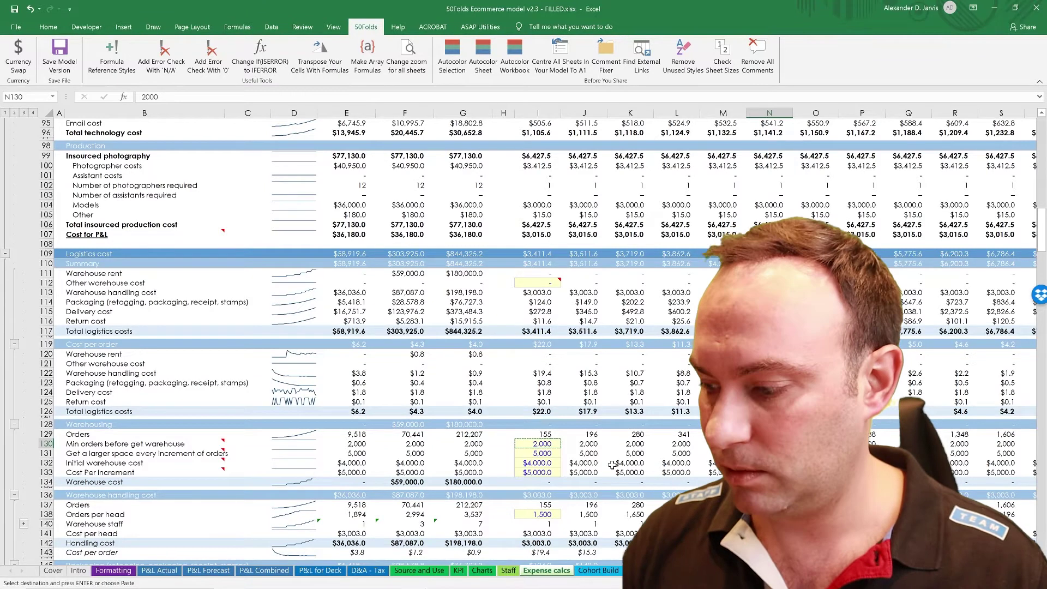
{"action": "type", "text": "50"}
{"action": "key", "text": "Return"}
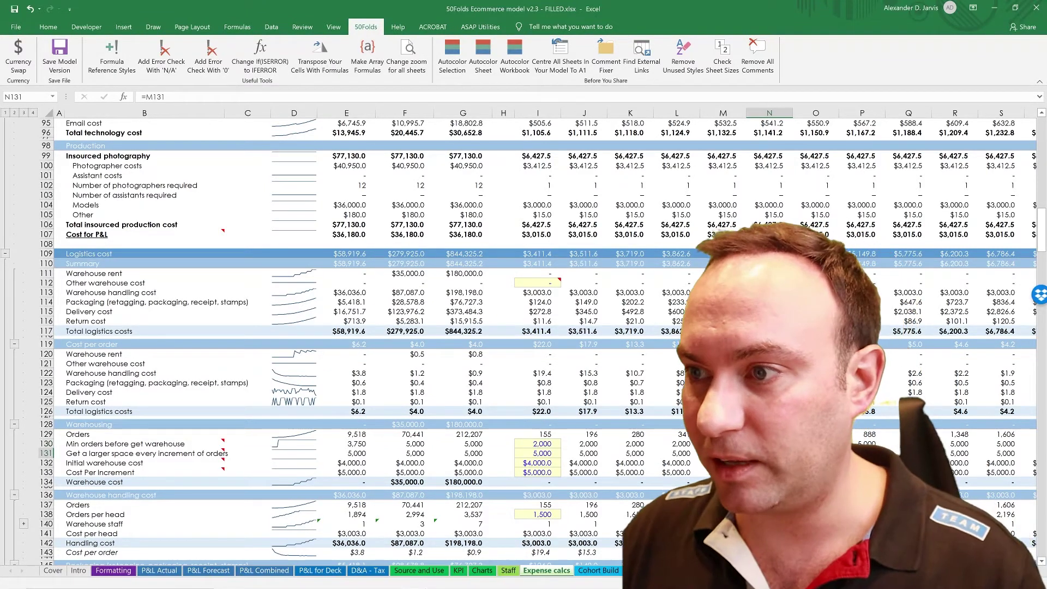
Compare the minimum-orders entries in O130, I130 and N130 to see how the override carries forward
{"action": "left_click", "coordinate": [815, 443]}
{"action": "key", "text": "Escape"}
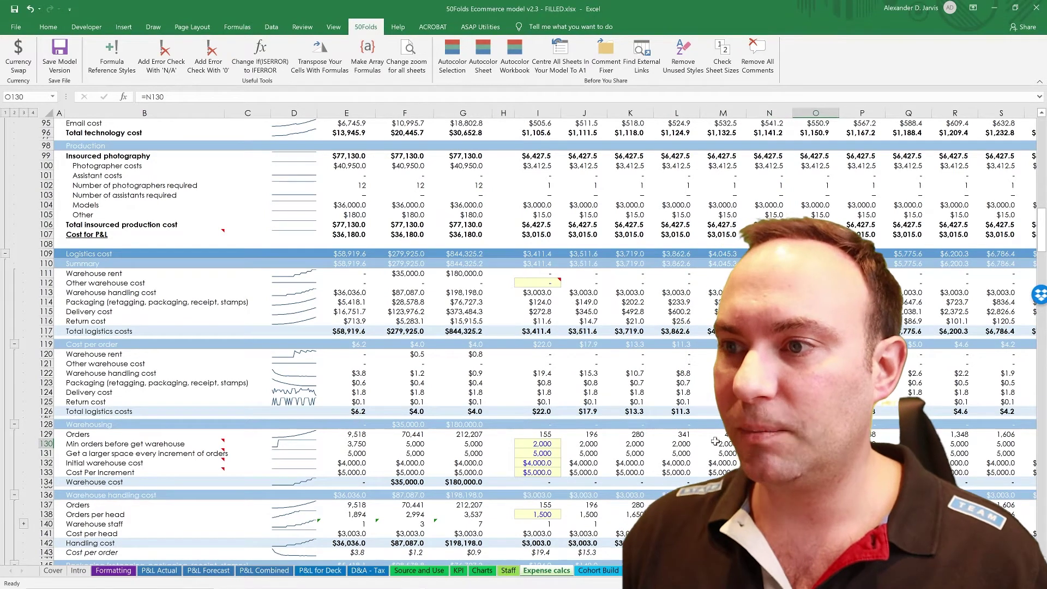
{"action": "left_click", "coordinate": [537, 443]}
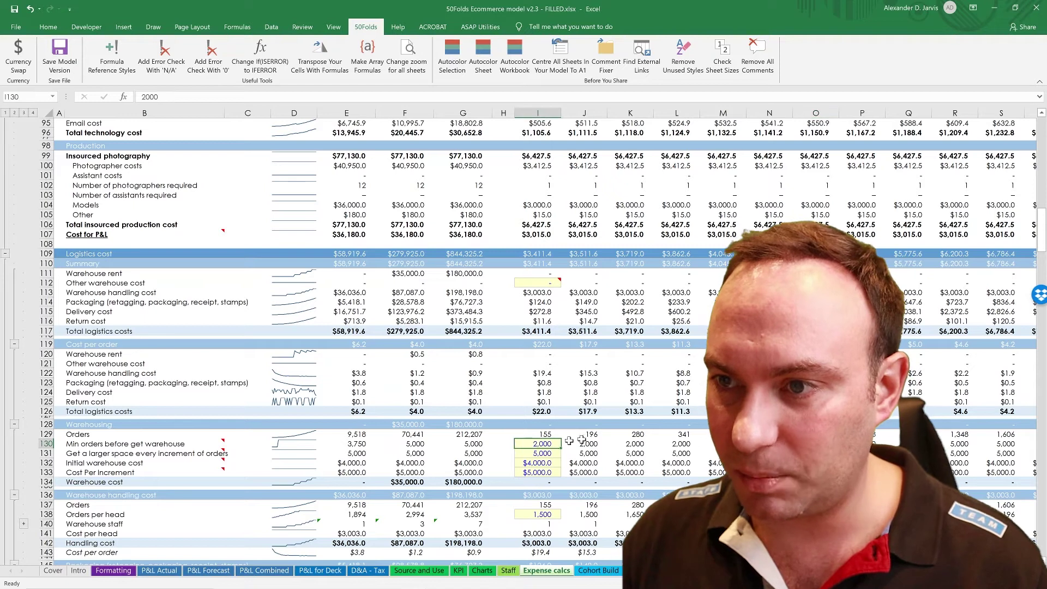
{"action": "left_click", "coordinate": [769, 444]}
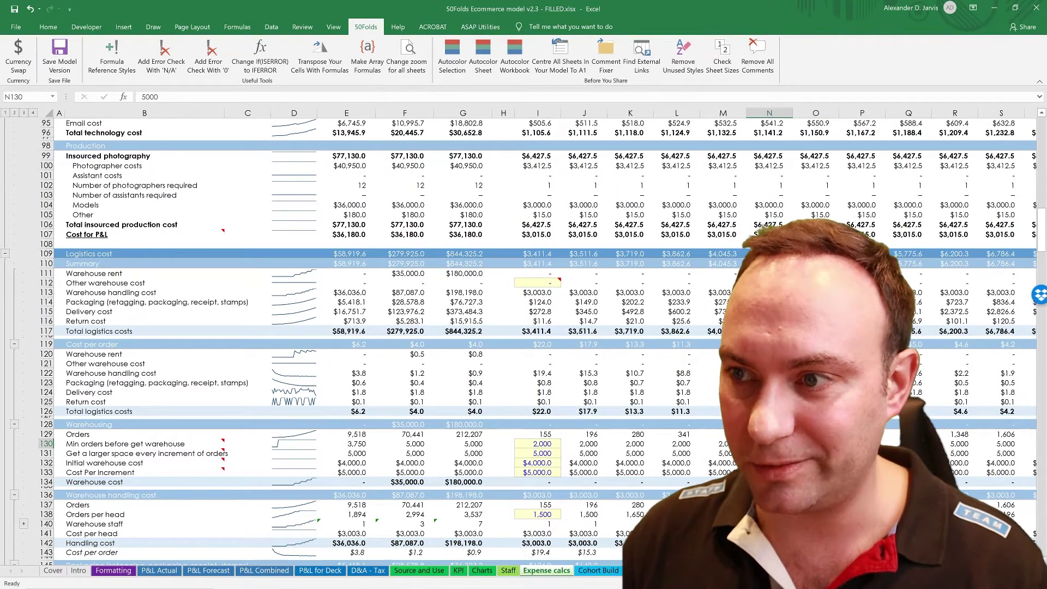
Replace the hardcoded minimum-orders value in N130 with the linking formula copied from O130
{"action": "left_click", "coordinate": [815, 443]}
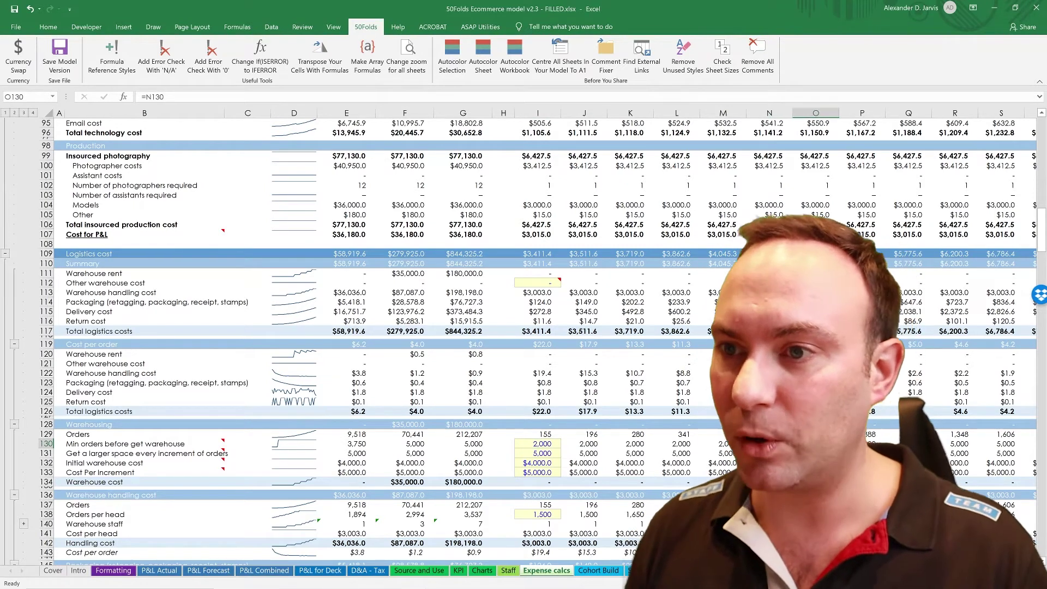
{"action": "key", "text": "ctrl+c"}
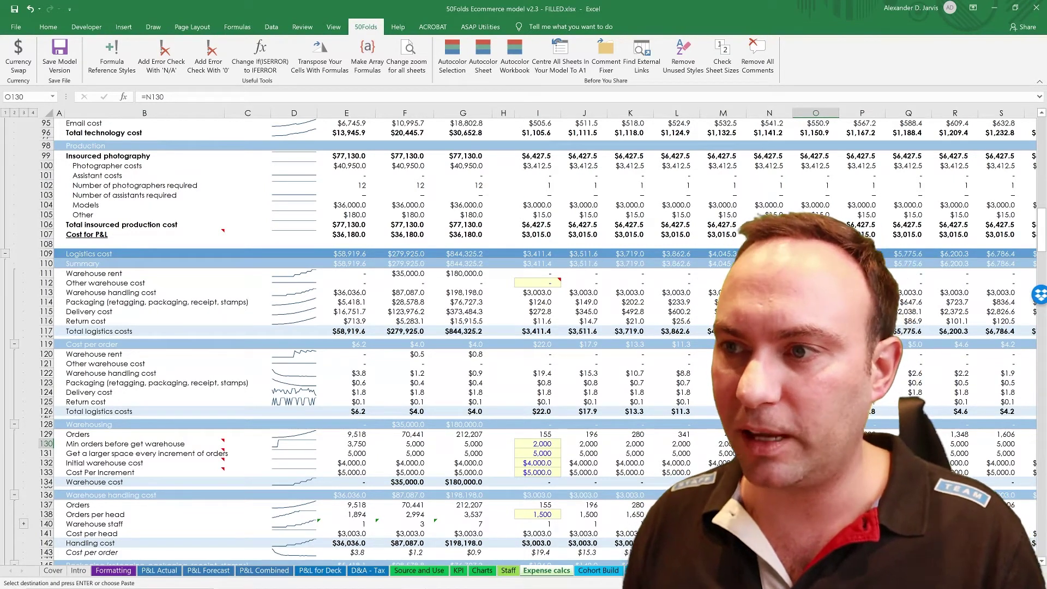
{"action": "left_click", "coordinate": [769, 444]}
{"action": "key", "text": "ctrl+v"}
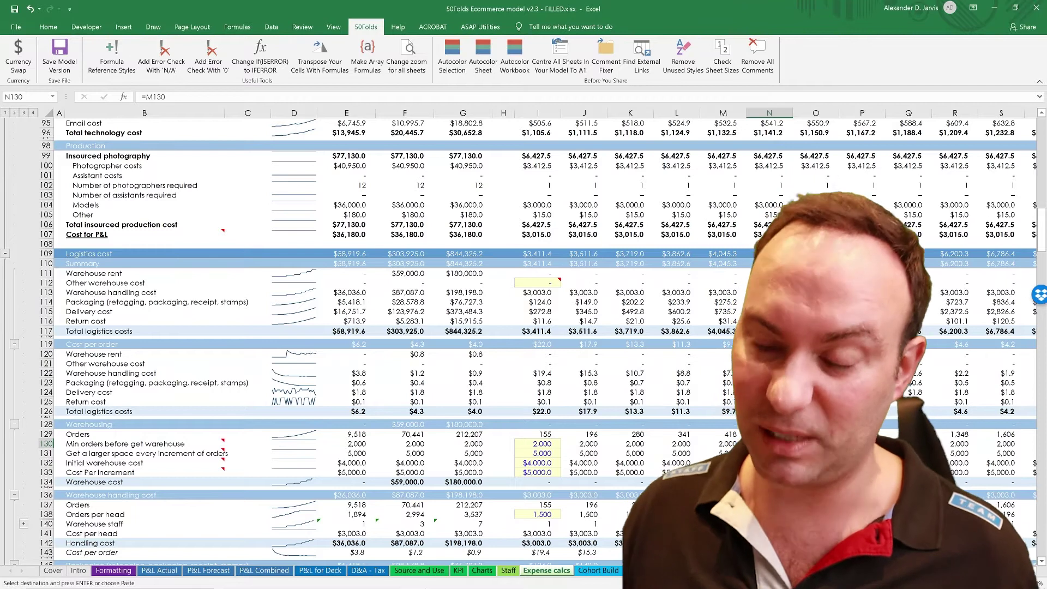
{"action": "key", "text": "Escape"}
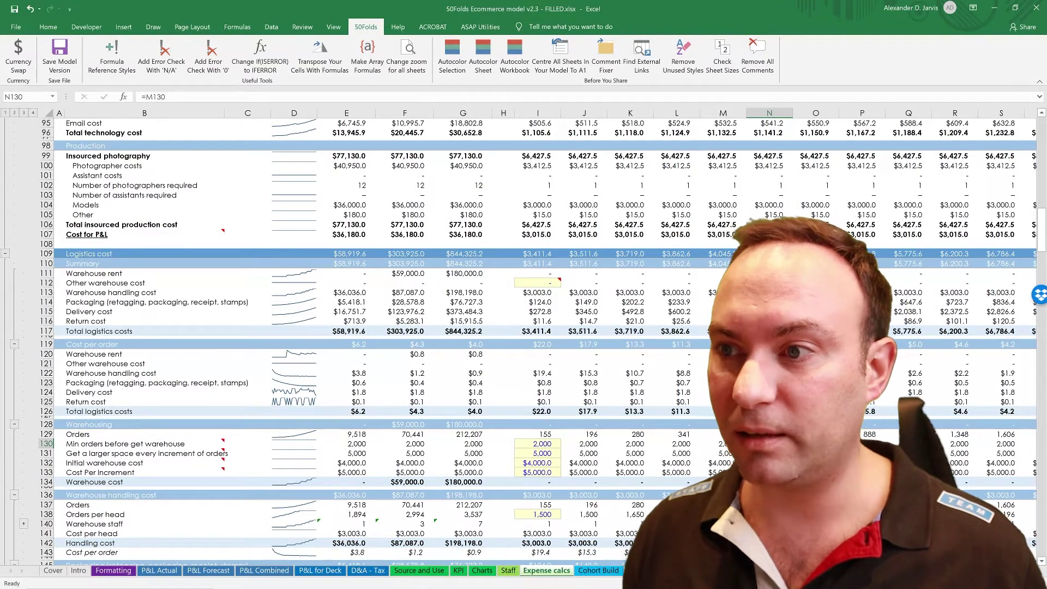
Copy the minimum-orders formula in M130 and revisit the yellow assumption cells for other warehouse cost and minimum orders
{"action": "left_click", "coordinate": [723, 444]}
{"action": "key", "text": "ctrl+c"}
{"action": "left_click", "coordinate": [769, 444]}
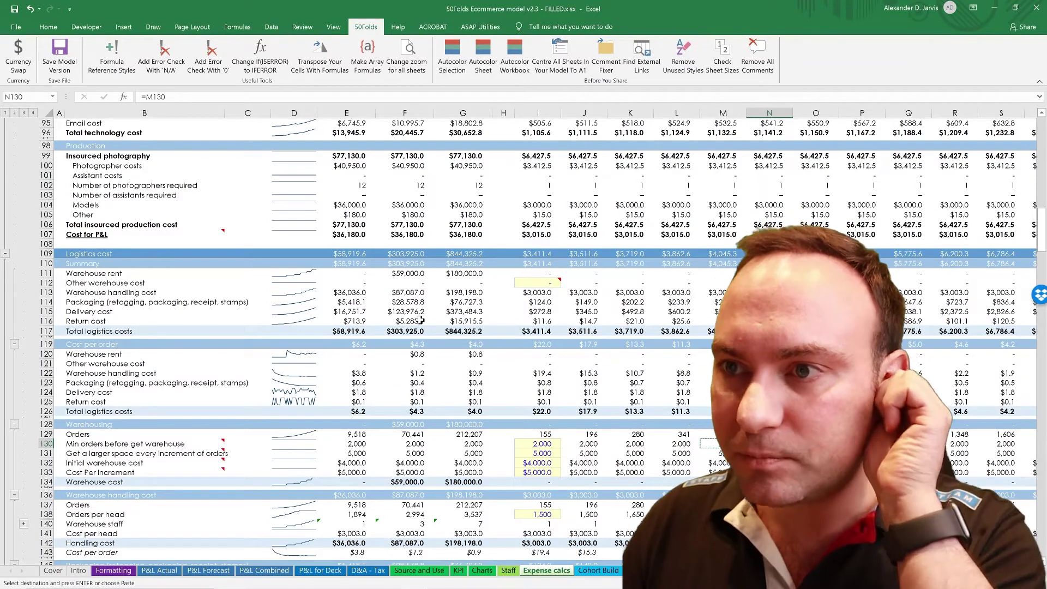
{"action": "left_click", "coordinate": [539, 281]}
{"action": "left_click", "coordinate": [534, 443]}
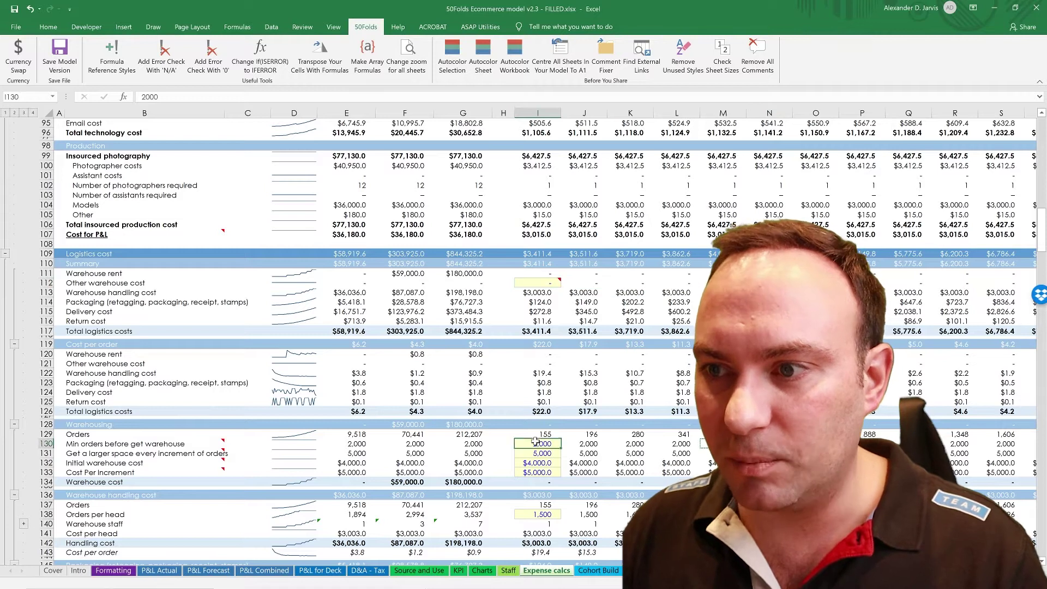
Open the Staff sheet and inspect how the COO's monthly salary formula uses the payroll taxes and benefits rate
{"action": "left_click", "coordinate": [509, 570]}
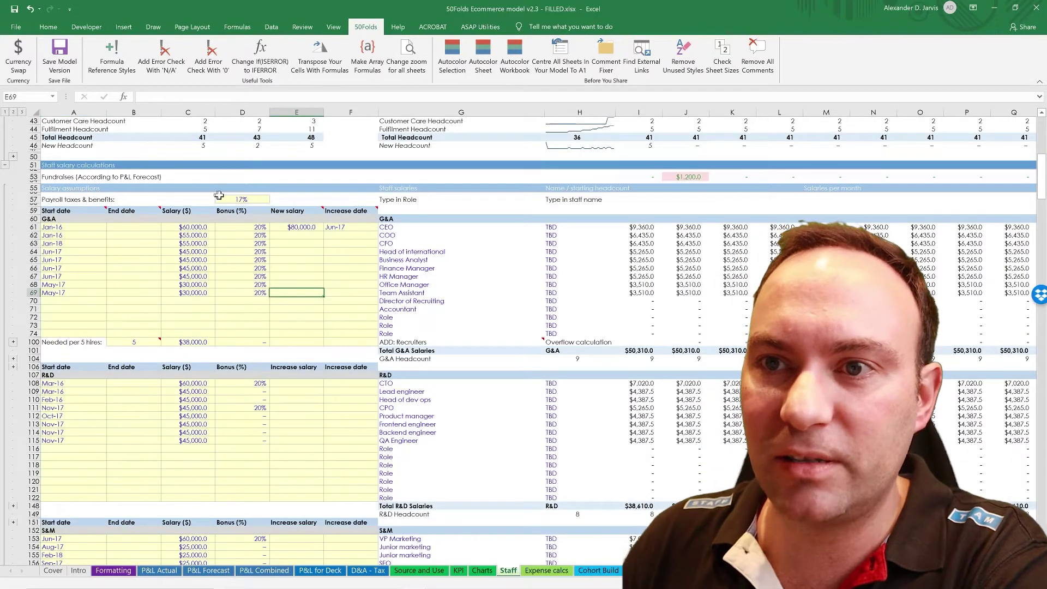
{"action": "left_click", "coordinate": [254, 198]}
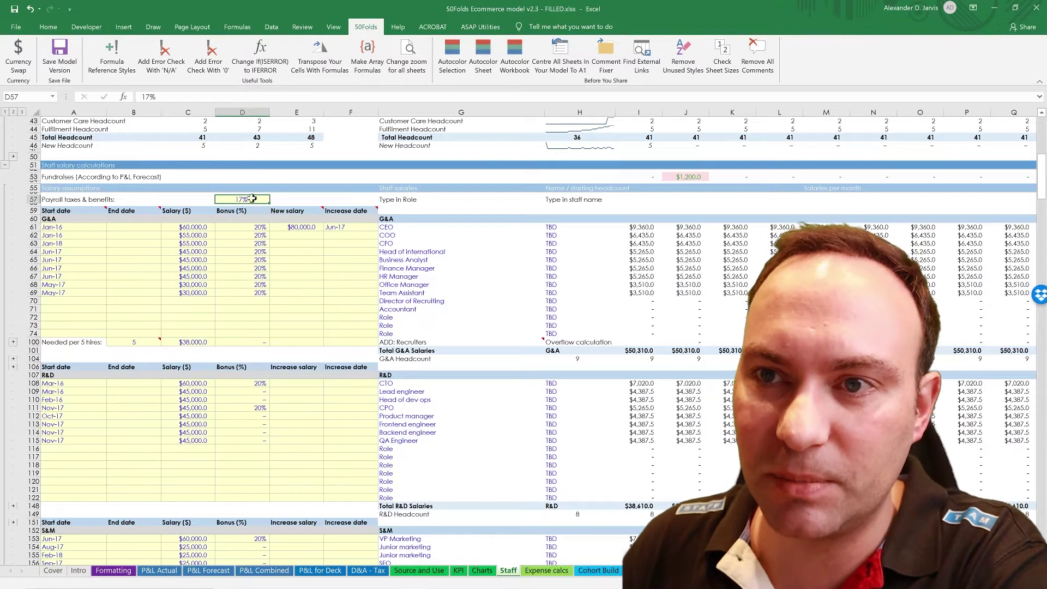
{"action": "left_click", "coordinate": [665, 235]}
{"action": "key", "text": "F2"}
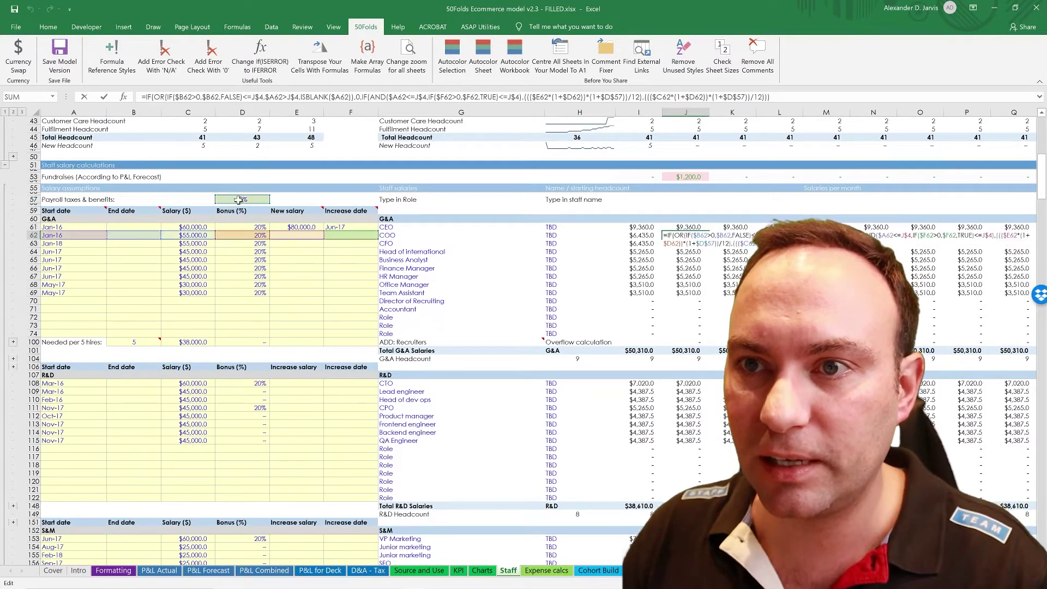
{"action": "key", "text": "Escape"}
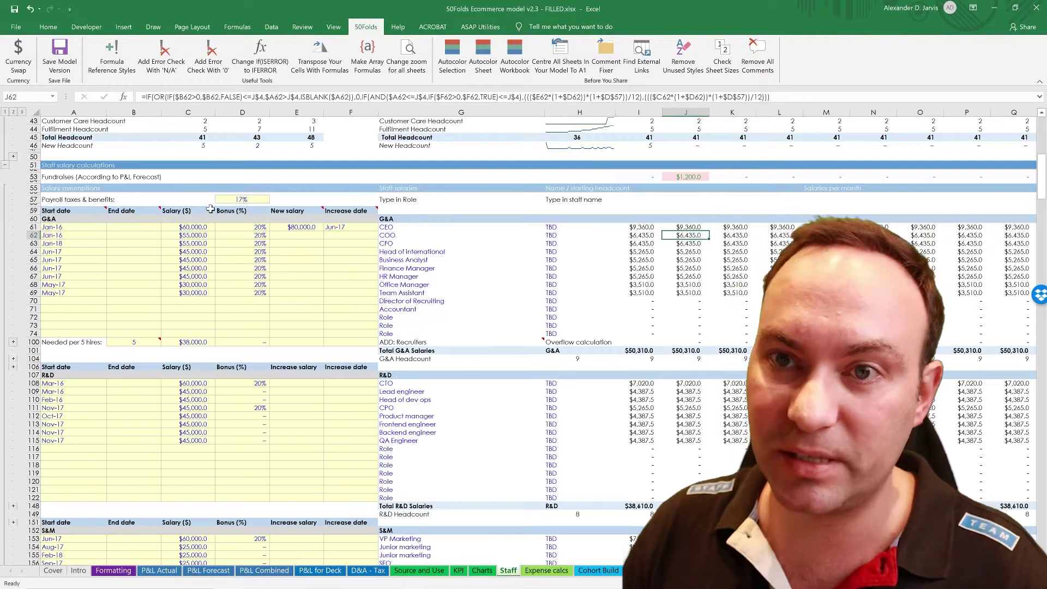
Set payroll taxes and benefits in D57 to 22% and undo the change
{"action": "left_click", "coordinate": [238, 201]}
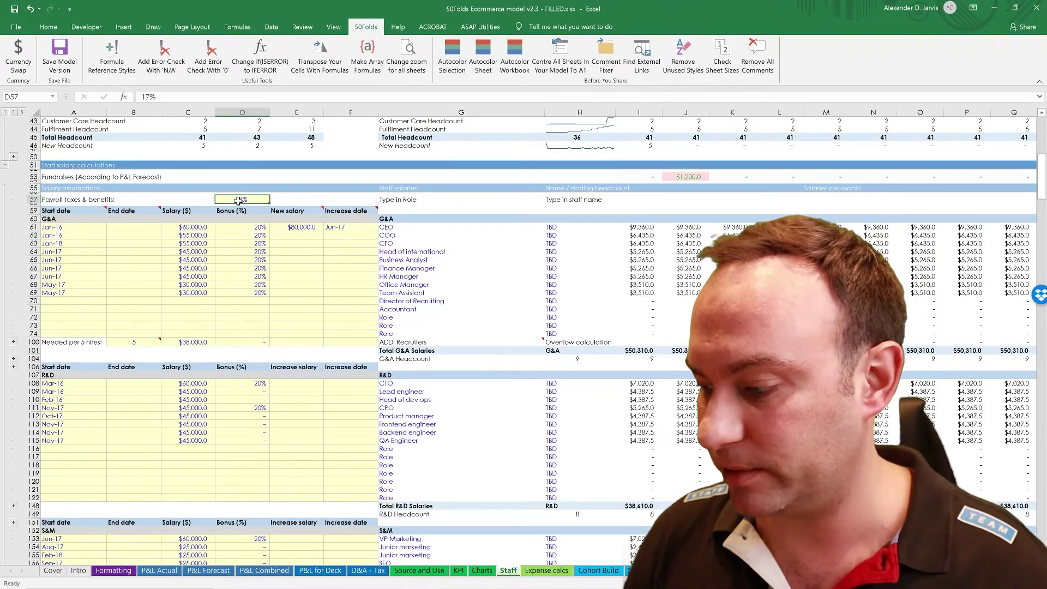
{"action": "type", "text": "22"}
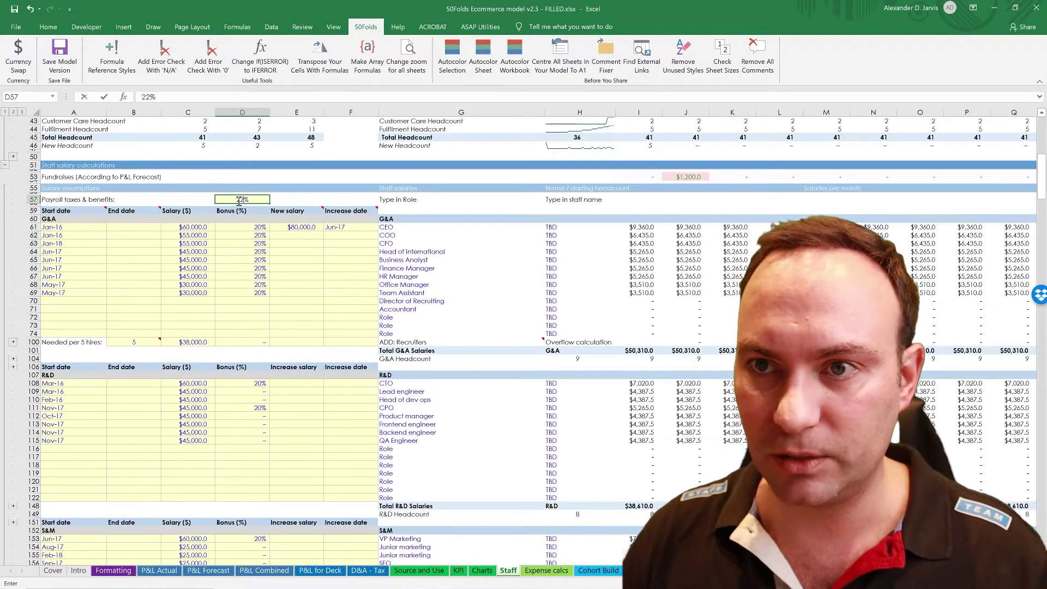
{"action": "key", "text": "Return"}
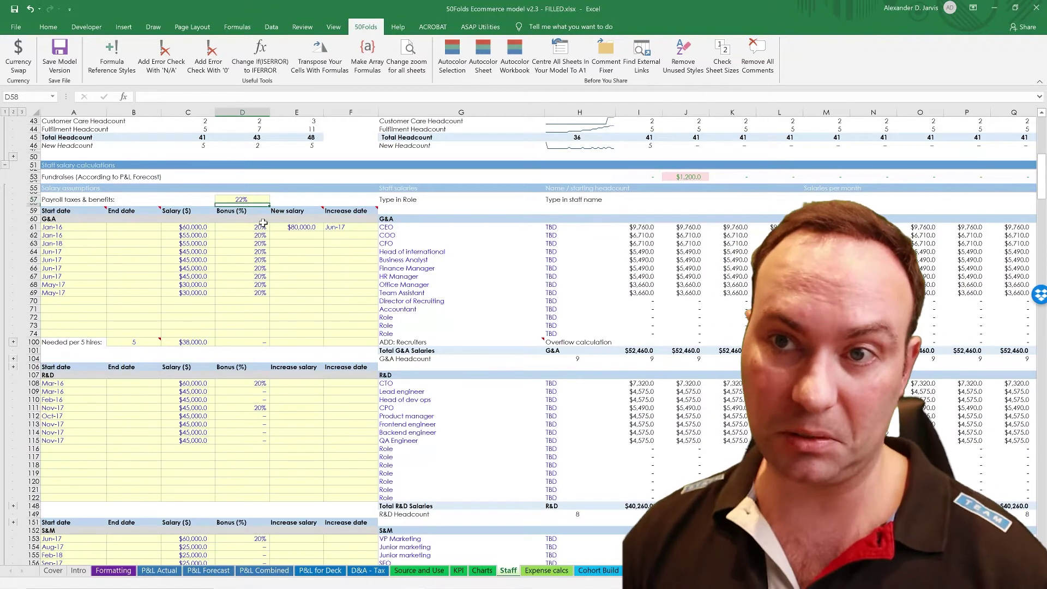
{"action": "key", "text": "ctrl+z"}
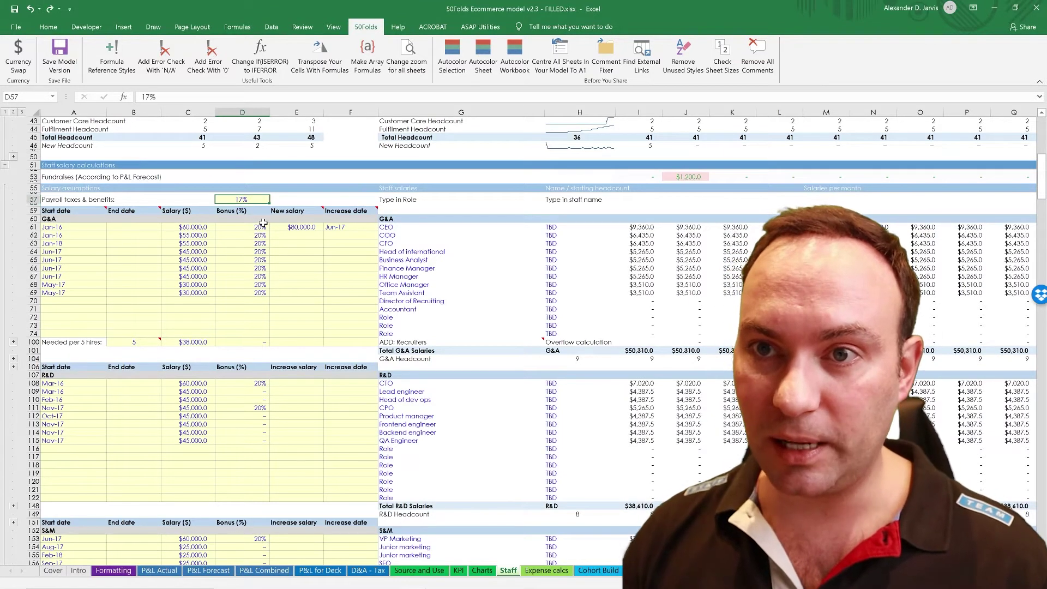
Try an end date of 1 Feb 2023 for the Head of International in B64, and undo the entry
{"action": "left_click", "coordinate": [61, 261]}
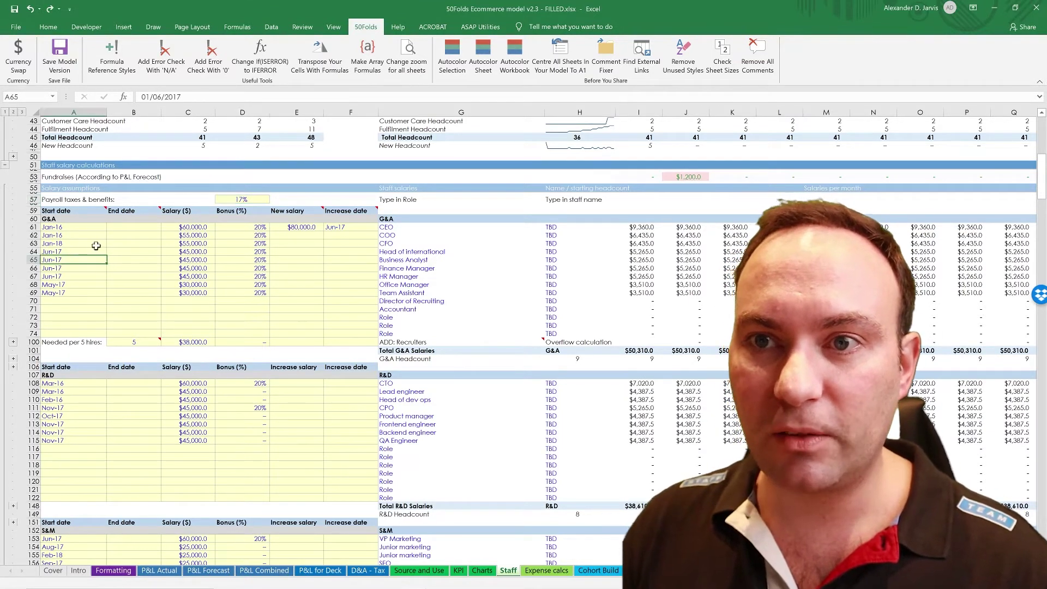
{"action": "left_click", "coordinate": [136, 252]}
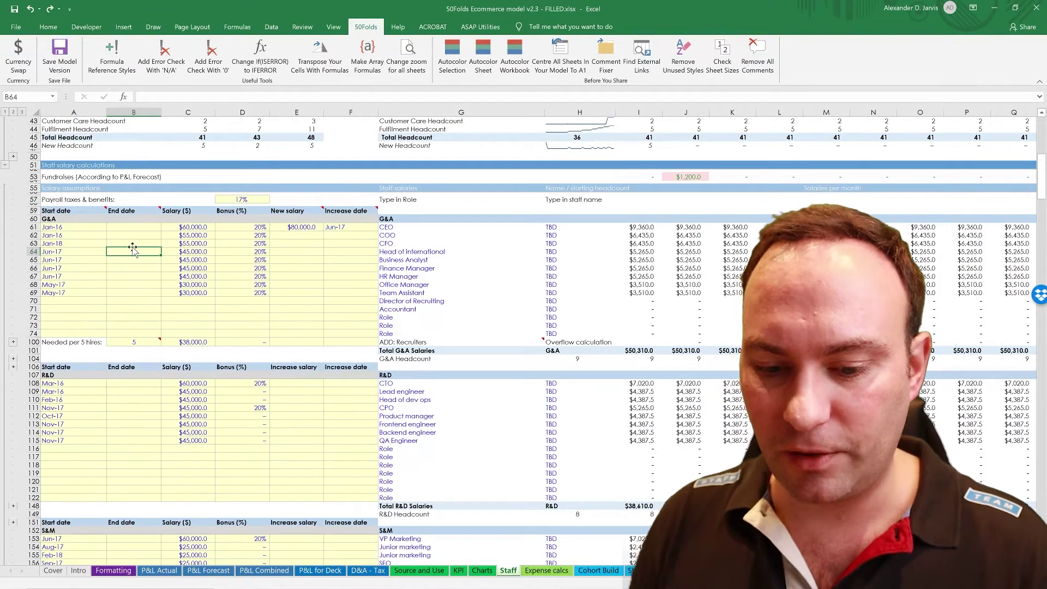
{"action": "type", "text": "1 feb"}
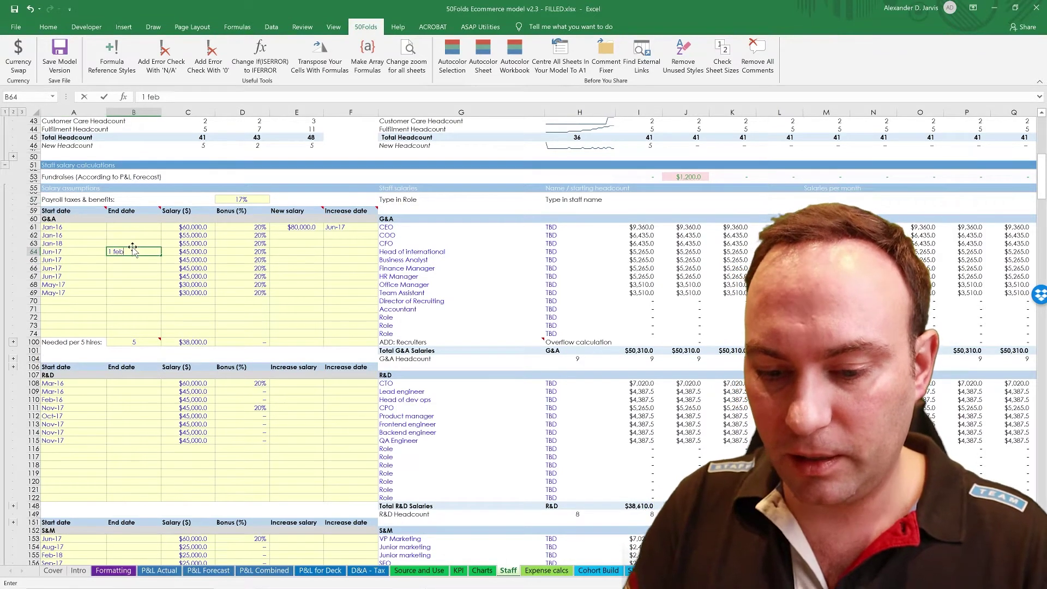
{"action": "type", "text": " 202"}
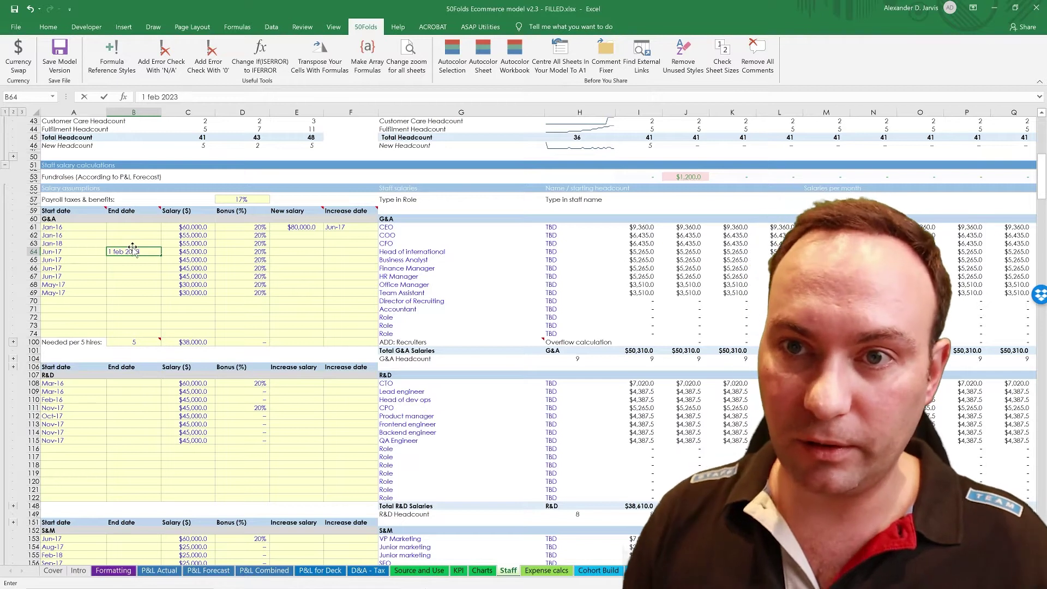
{"action": "type", "text": "3"}
{"action": "key", "text": "Return"}
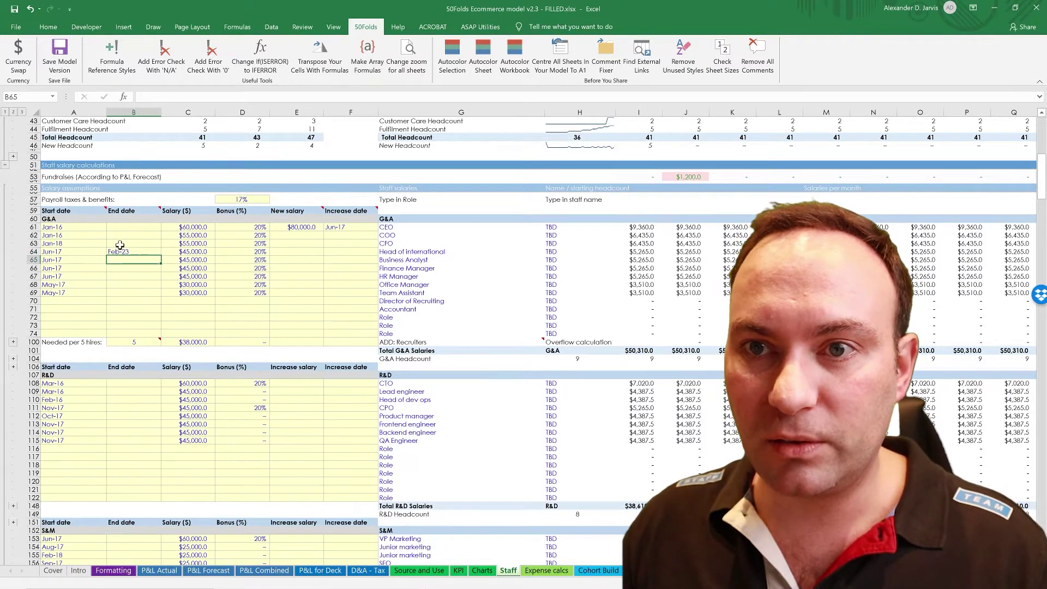
{"action": "key", "text": "ctrl+z"}
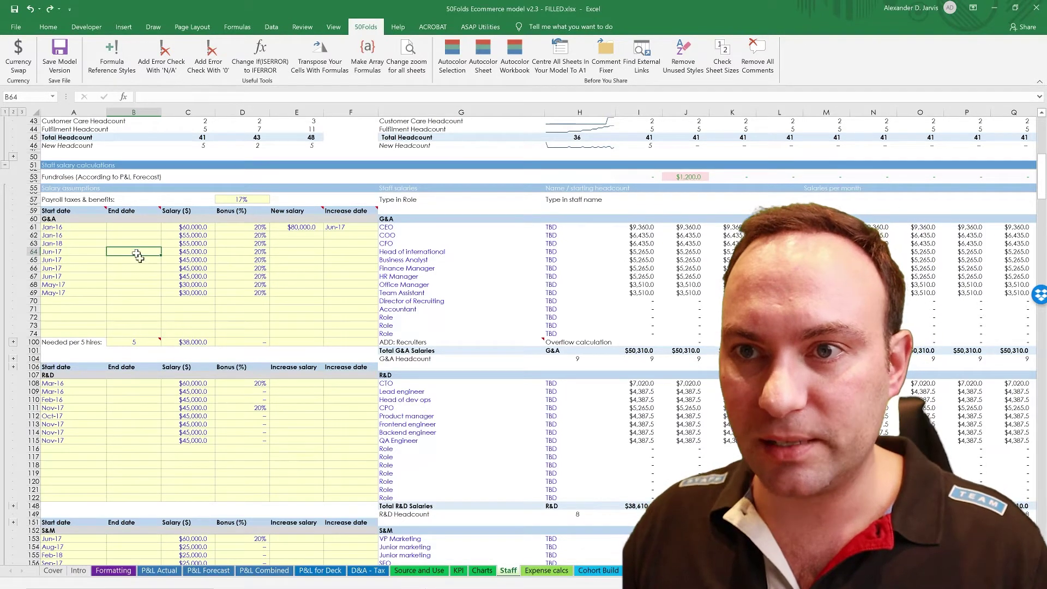
Review the G&A salary and bonus assumptions and the summary of staff costs and headcount above them
{"action": "left_click", "coordinate": [197, 268]}
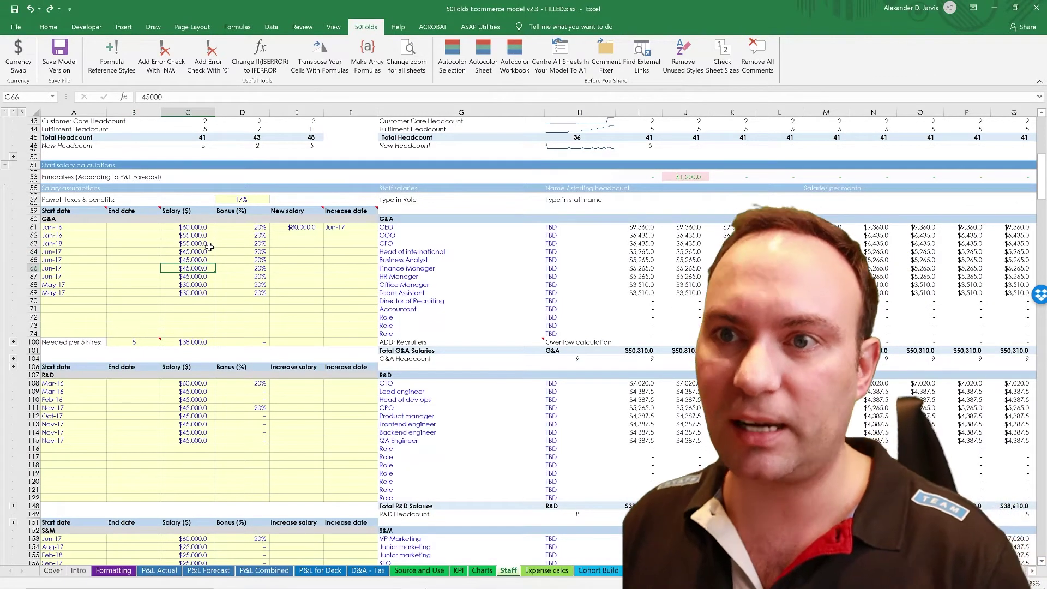
{"action": "left_click", "coordinate": [206, 244]}
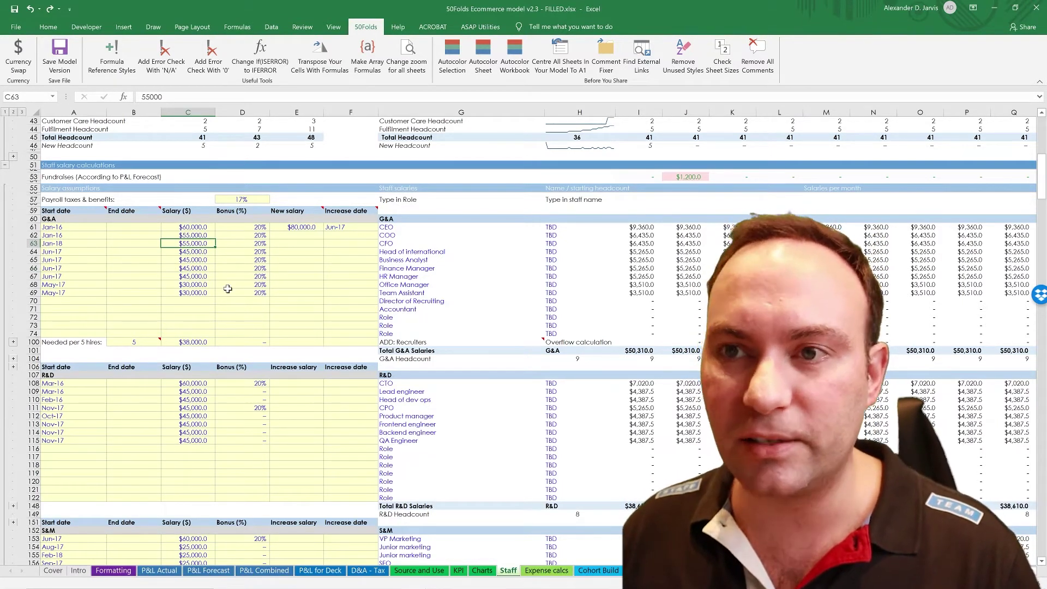
{"action": "left_click", "coordinate": [257, 259]}
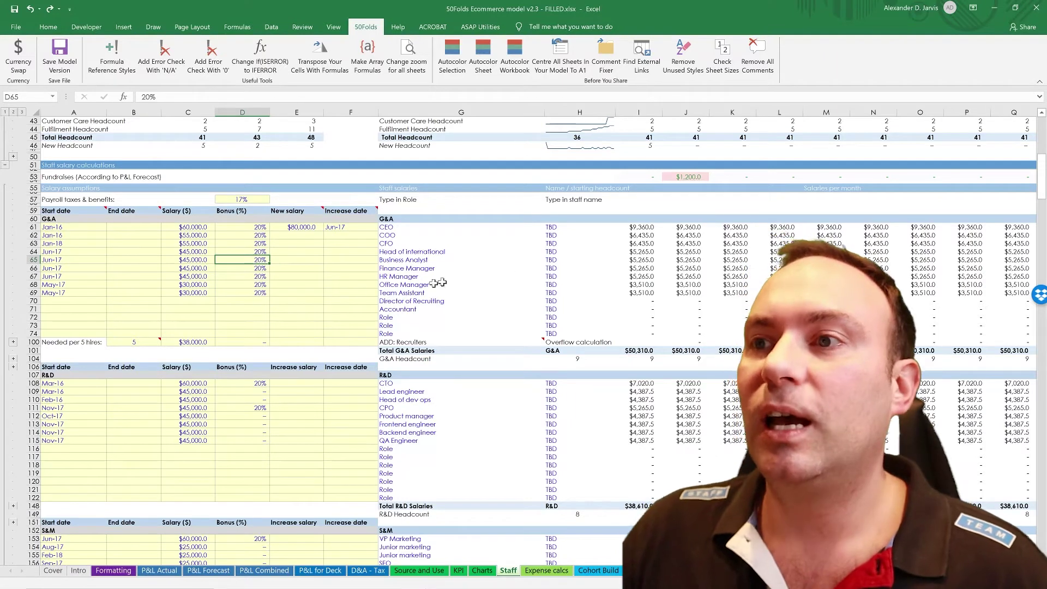
{"action": "scroll", "coordinate": [627, 264], "scroll_direction": "up", "scroll_amount": 8}
{"action": "scroll", "coordinate": [627, 263], "scroll_direction": "up", "scroll_amount": 6}
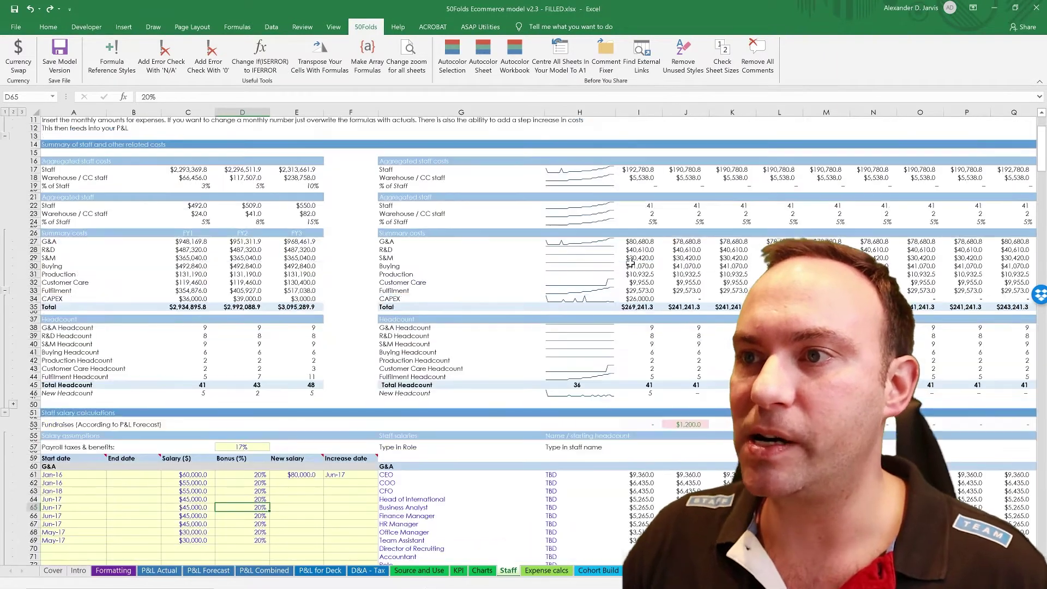
{"action": "scroll", "coordinate": [626, 267], "scroll_direction": "down", "scroll_amount": 2}
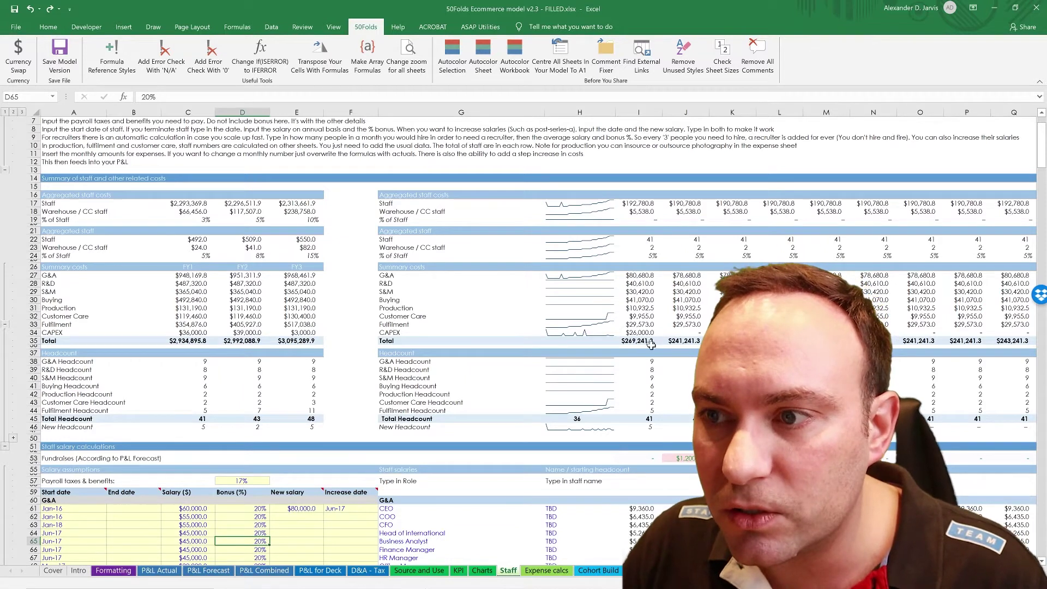
{"action": "scroll", "coordinate": [652, 346], "scroll_direction": "down", "scroll_amount": 10}
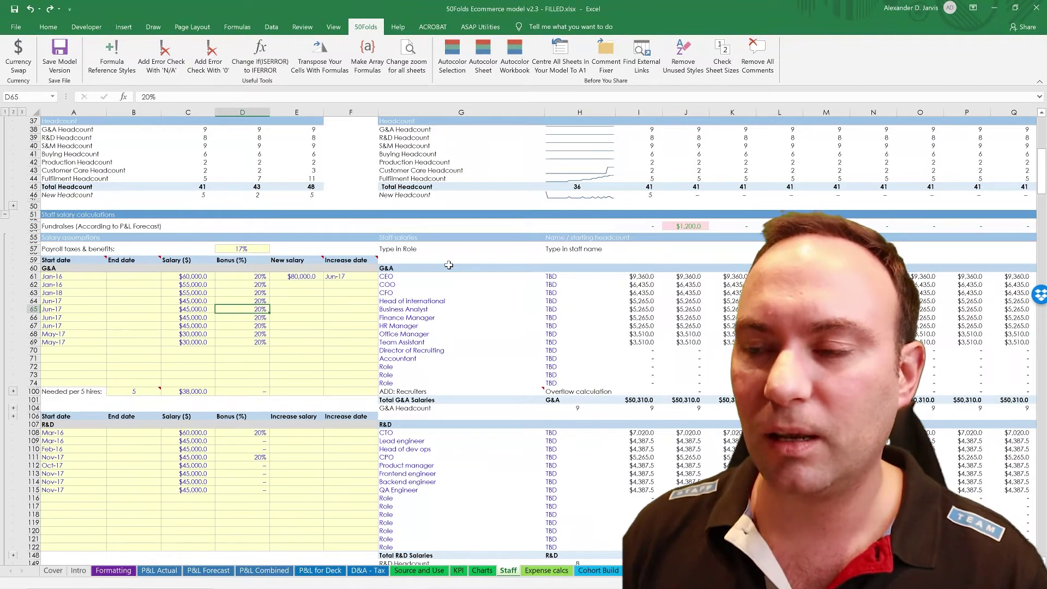
Expand the G&A recruiter rows and inspect how the photographer count linked from Expense calcs feeds the photographer salary formula
{"action": "left_click", "coordinate": [467, 326]}
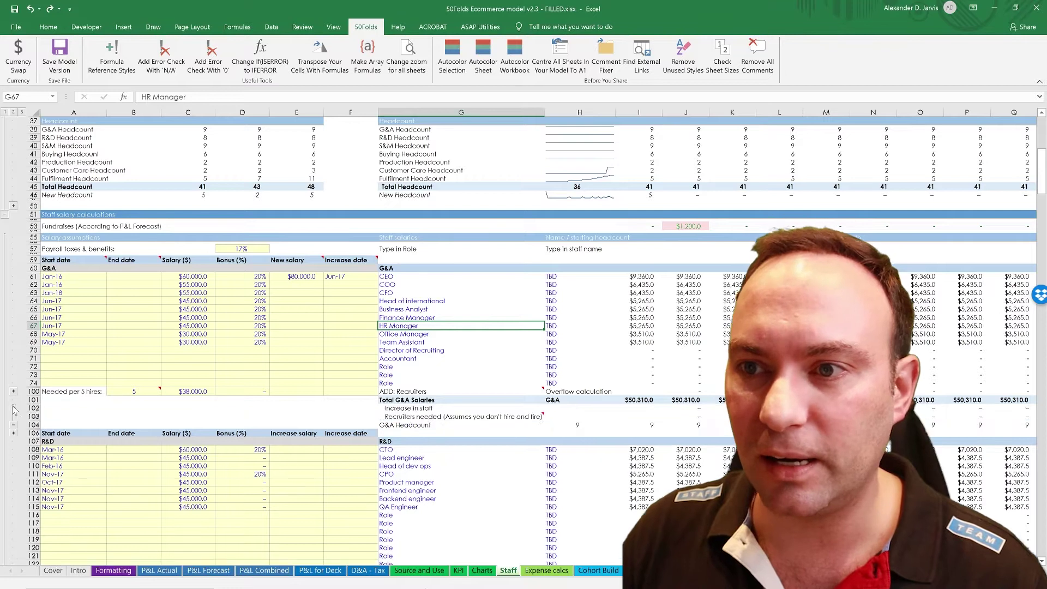
{"action": "left_click", "coordinate": [13, 408]}
{"action": "left_click", "coordinate": [685, 498]}
{"action": "key", "text": "Page_Down"}
{"action": "key", "text": "Page_Down"}
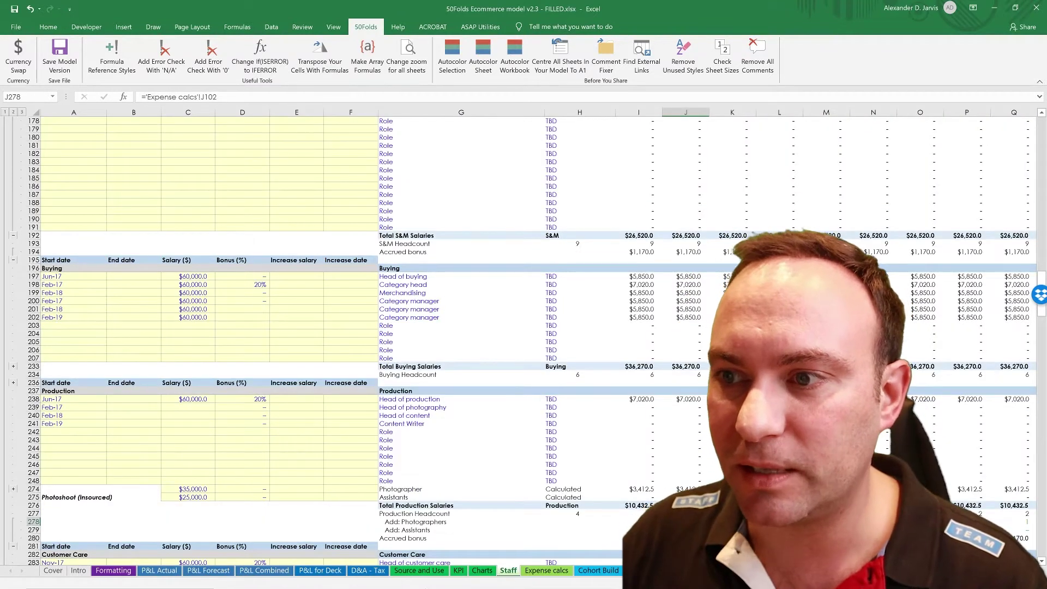
{"action": "left_click_drag", "start_coordinate": [218, 95], "coordinate": [199, 96]}
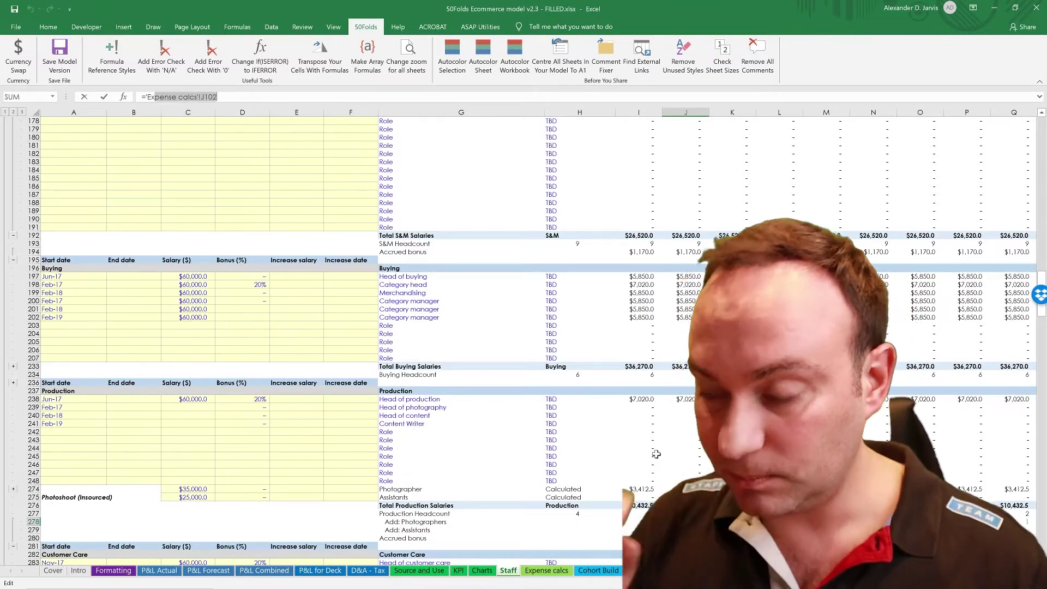
{"action": "key", "text": "Escape"}
{"action": "left_click", "coordinate": [635, 489]}
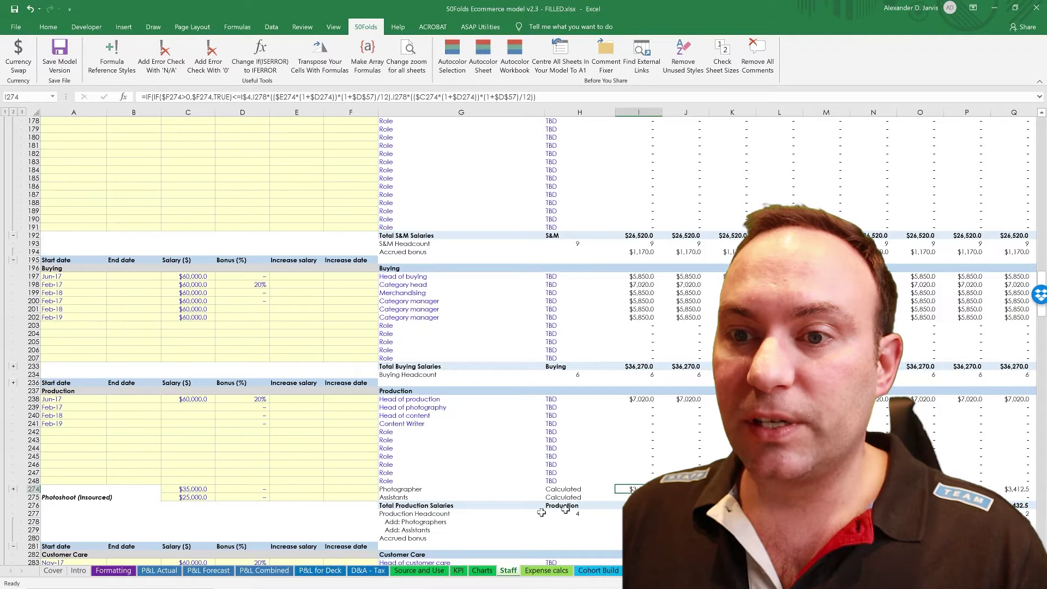
Open the Formatting sheet and set the model's currency code in C10 to ILS
{"action": "left_click", "coordinate": [103, 576]}
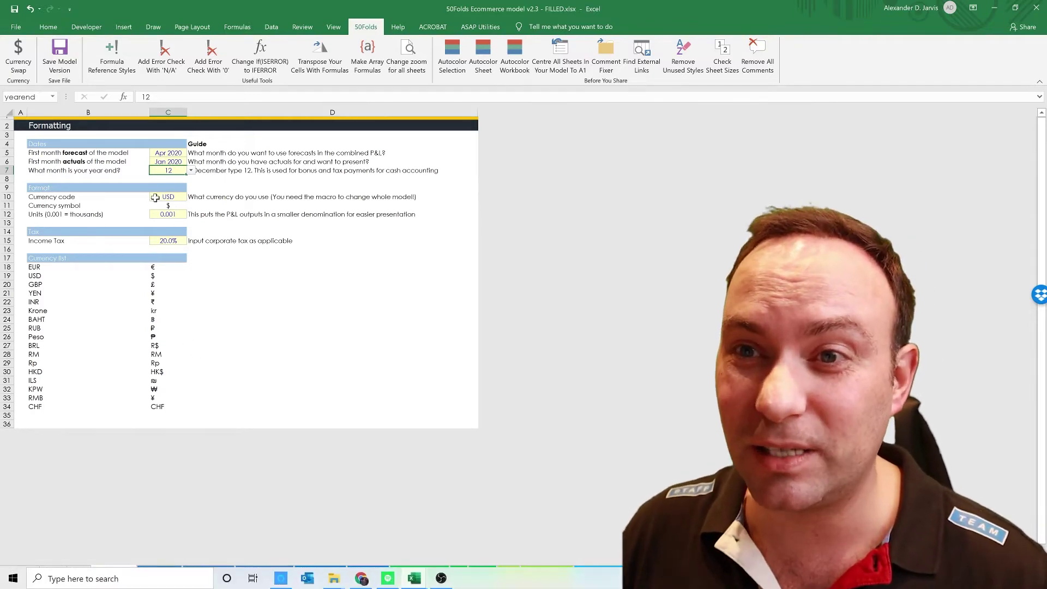
{"action": "left_click", "coordinate": [164, 197]}
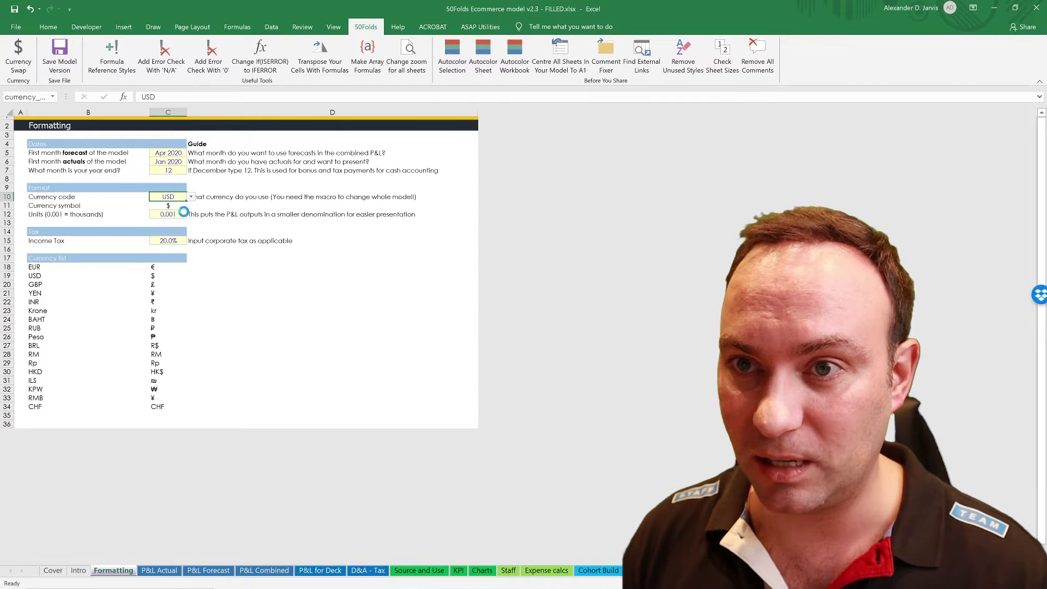
{"action": "key", "text": "alt+Down"}
{"action": "key", "text": "Down"}
{"action": "key", "text": "Down"}
{"action": "key", "text": "Down"}
{"action": "key", "text": "Down"}
{"action": "key", "text": "Down"}
{"action": "key", "text": "Down"}
{"action": "key", "text": "Down"}
{"action": "key", "text": "Down"}
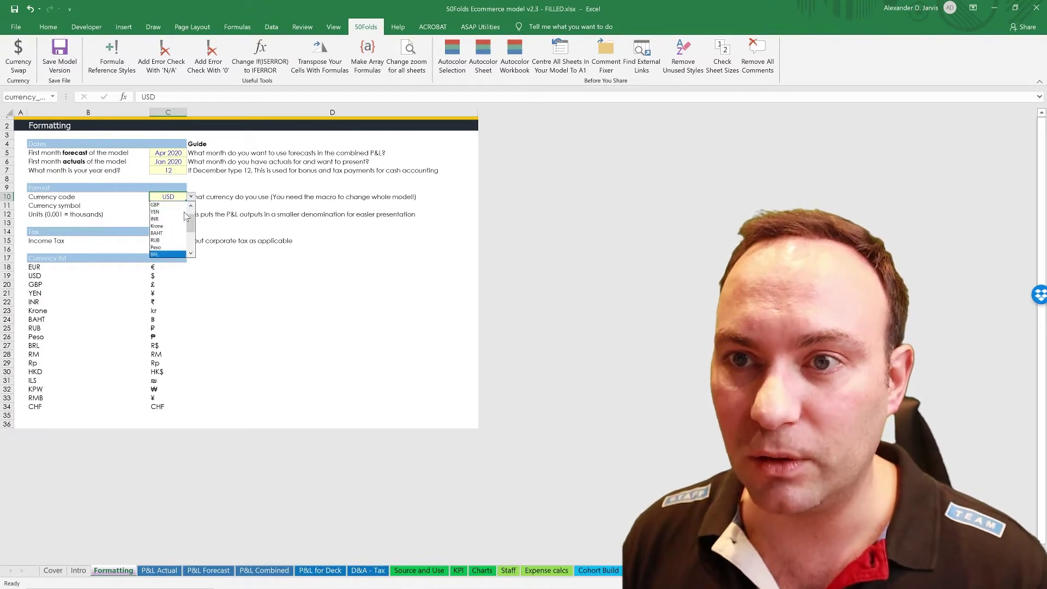
{"action": "key", "text": "Down"}
{"action": "key", "text": "Down"}
{"action": "key", "text": "Down"}
{"action": "key", "text": "Up"}
{"action": "key", "text": "Return"}
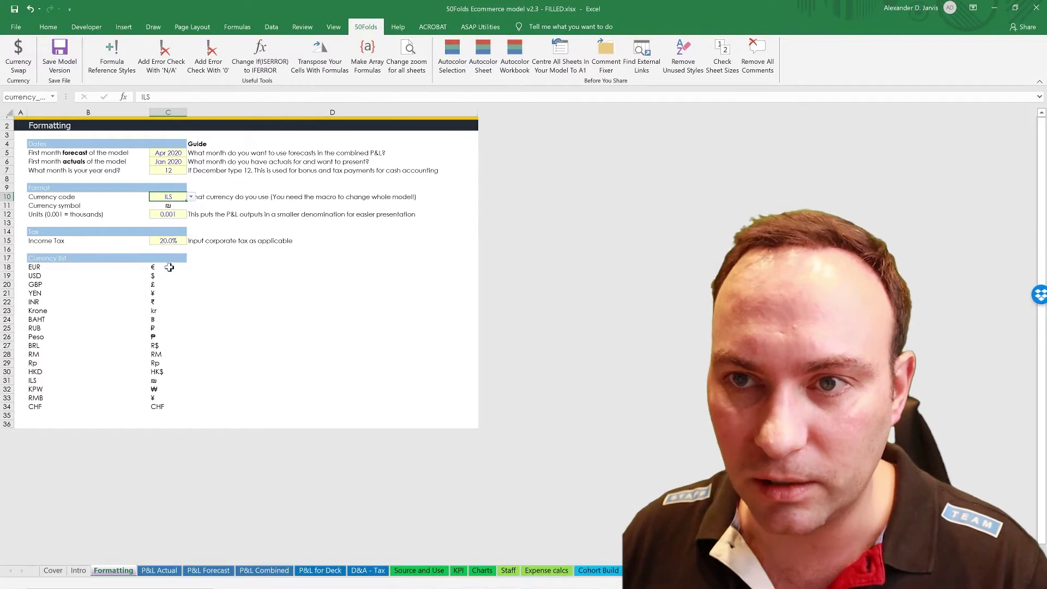
Review the currency list in B18:C34 and set the currency code in C10 to RMB
{"action": "left_click_drag", "start_coordinate": [33, 267], "coordinate": [163, 409]}
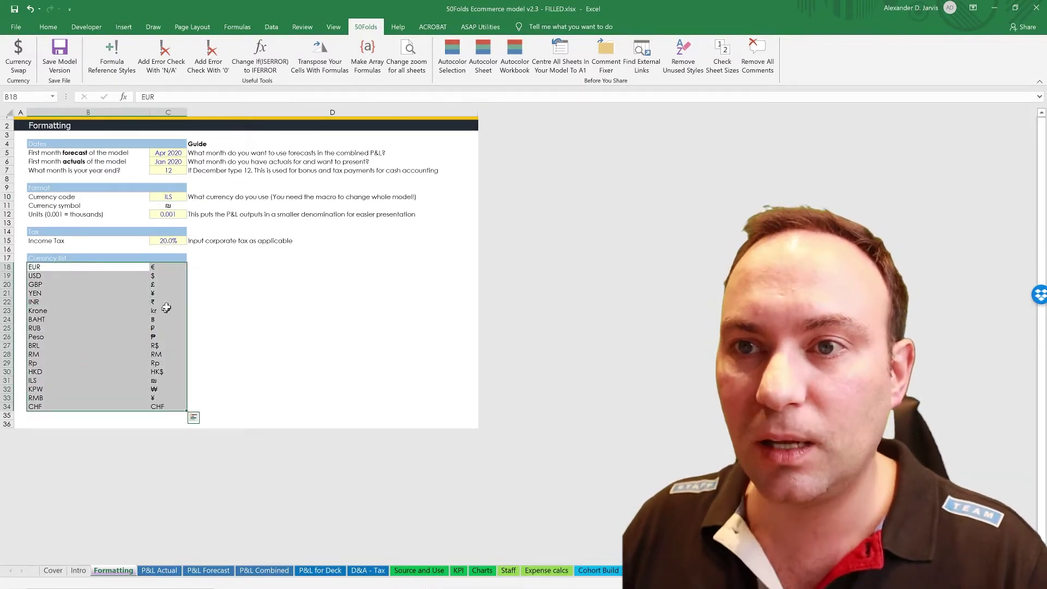
{"action": "left_click", "coordinate": [167, 279]}
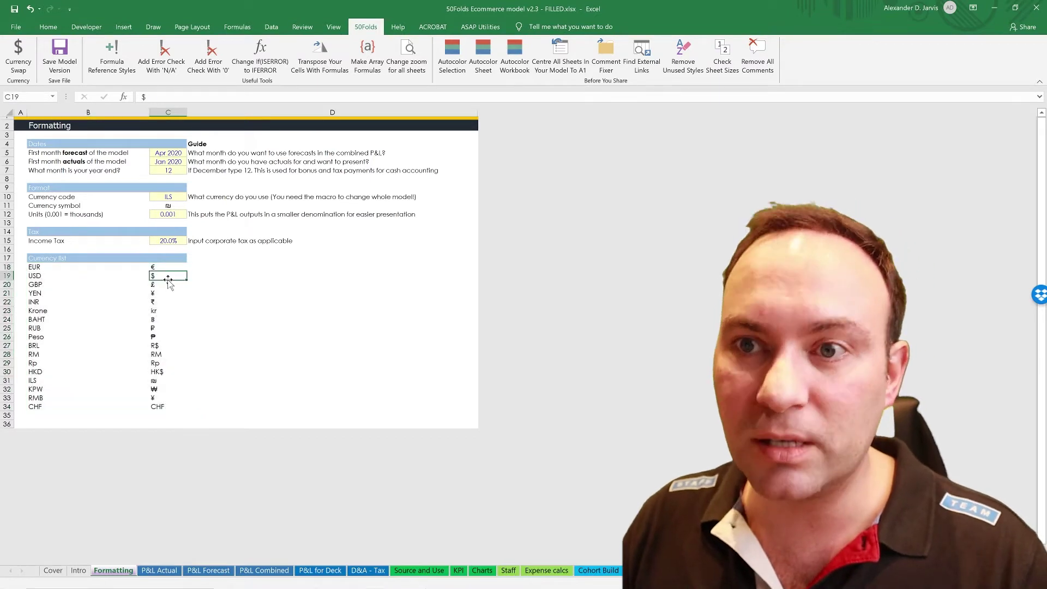
{"action": "left_click", "coordinate": [163, 199]}
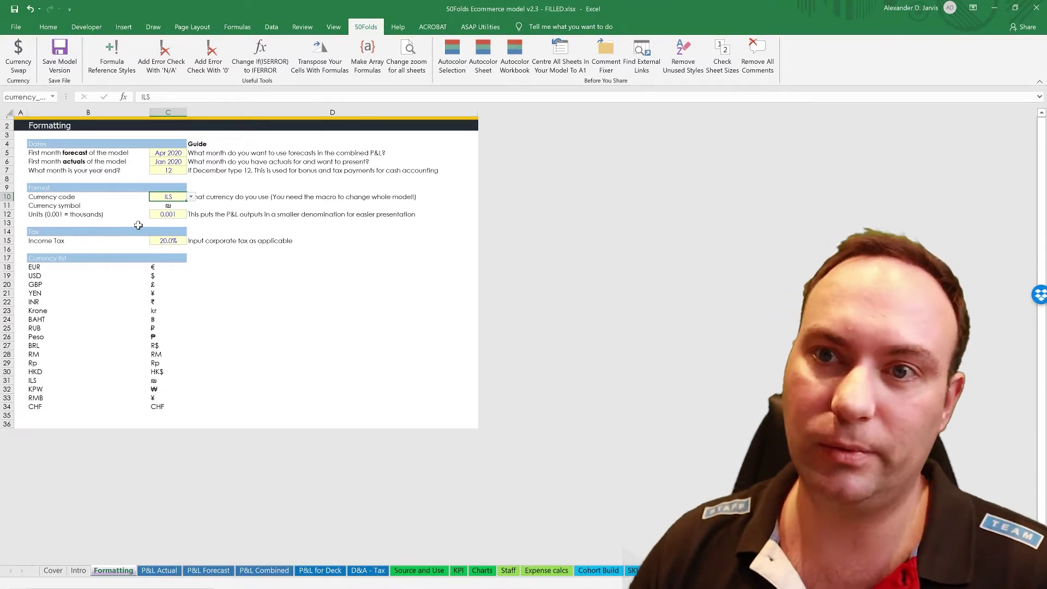
{"action": "left_click", "coordinate": [191, 196]}
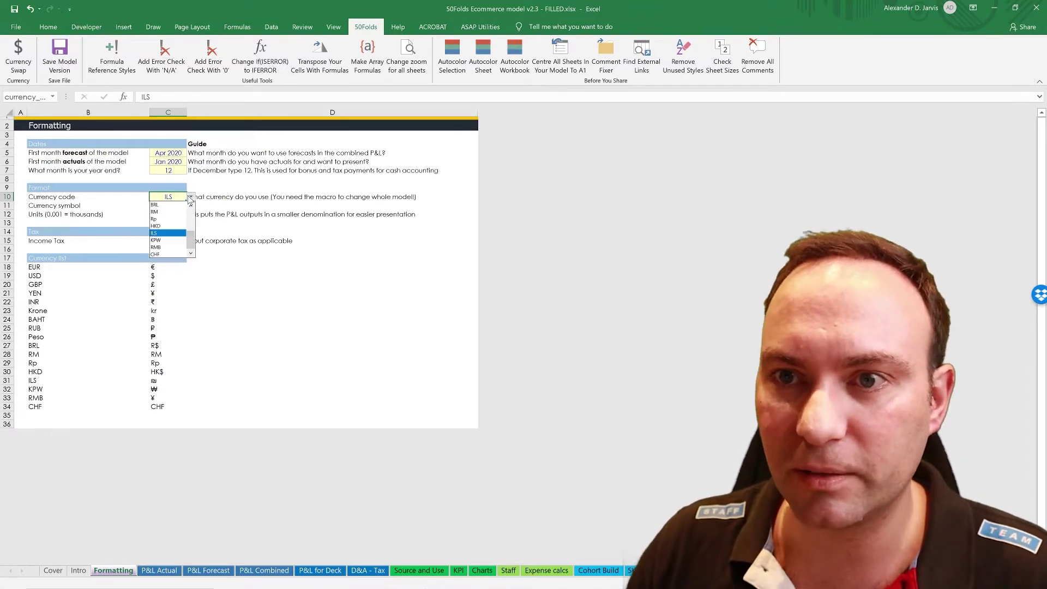
{"action": "scroll", "coordinate": [169, 234], "scroll_direction": "down", "scroll_amount": 3}
{"action": "left_click", "coordinate": [176, 254]}
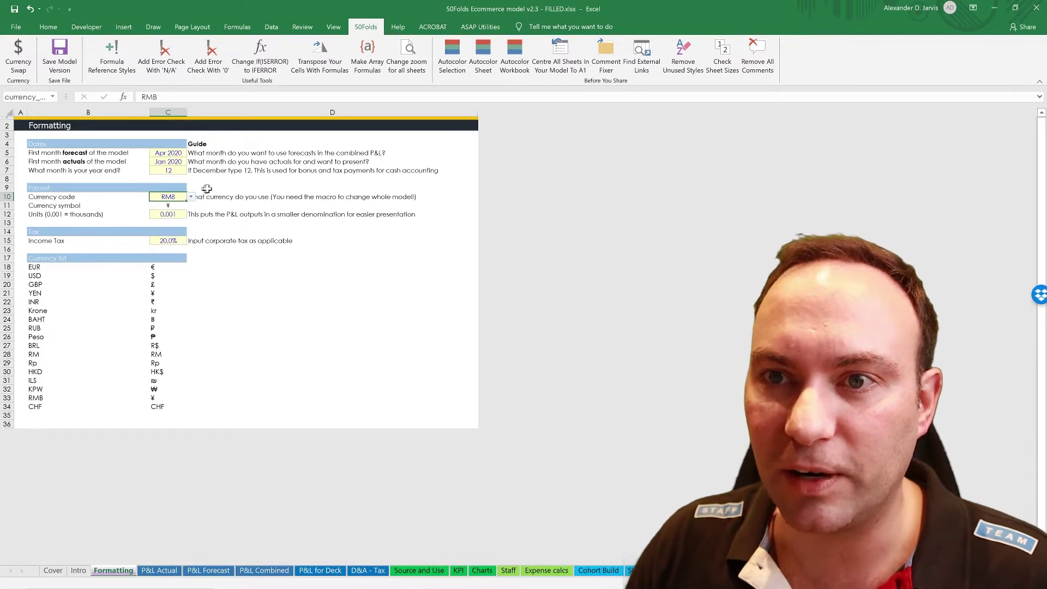
Check the currency symbol cell and the options available for the currency code, leaving the selection as it is
{"action": "left_click", "coordinate": [212, 214]}
{"action": "left_click", "coordinate": [180, 204]}
{"action": "left_click", "coordinate": [179, 197]}
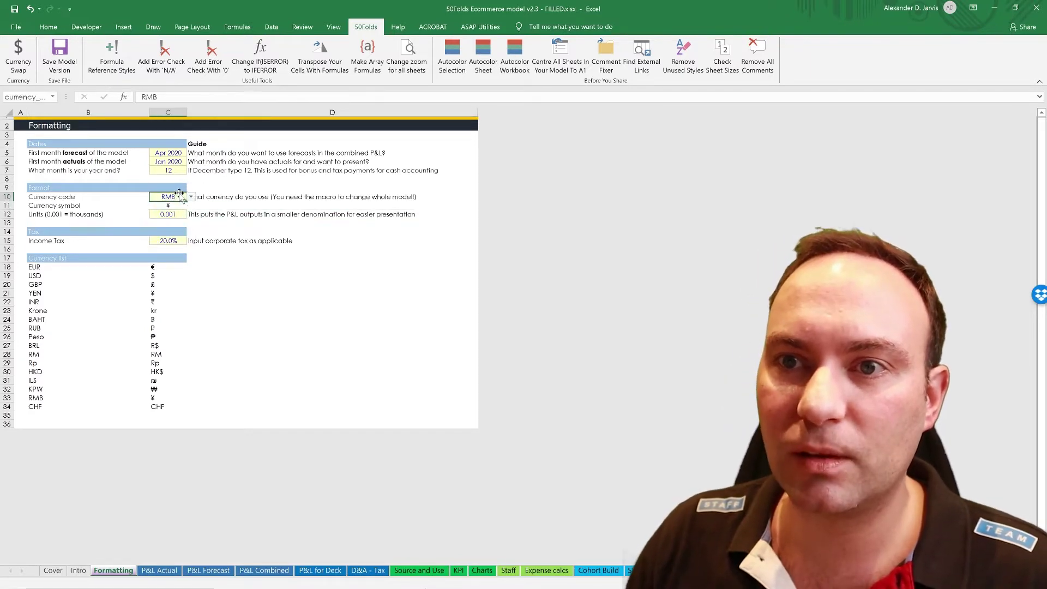
{"action": "left_click", "coordinate": [191, 197]}
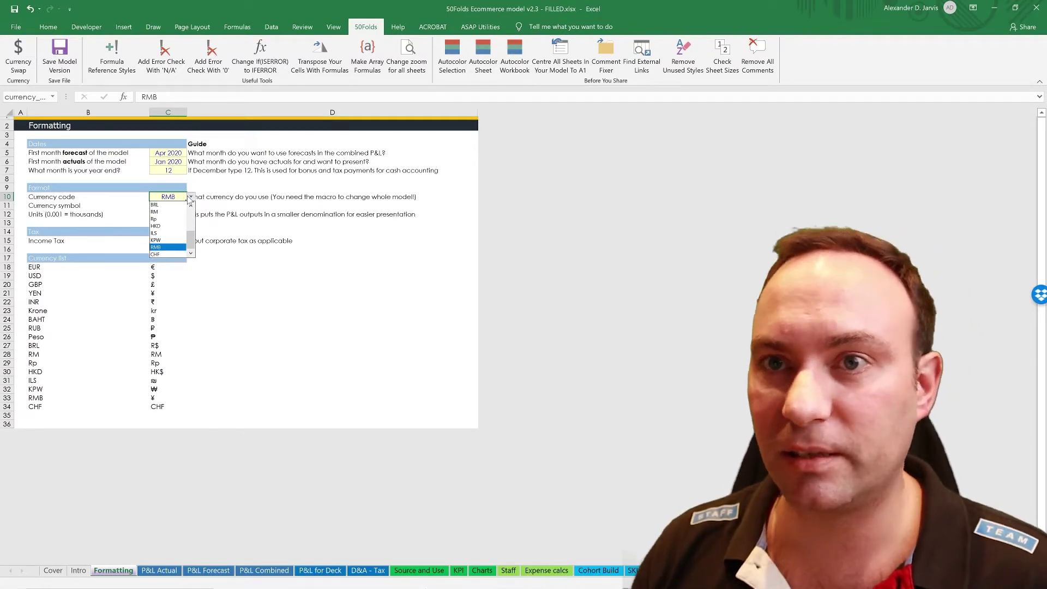
{"action": "key", "text": "Escape"}
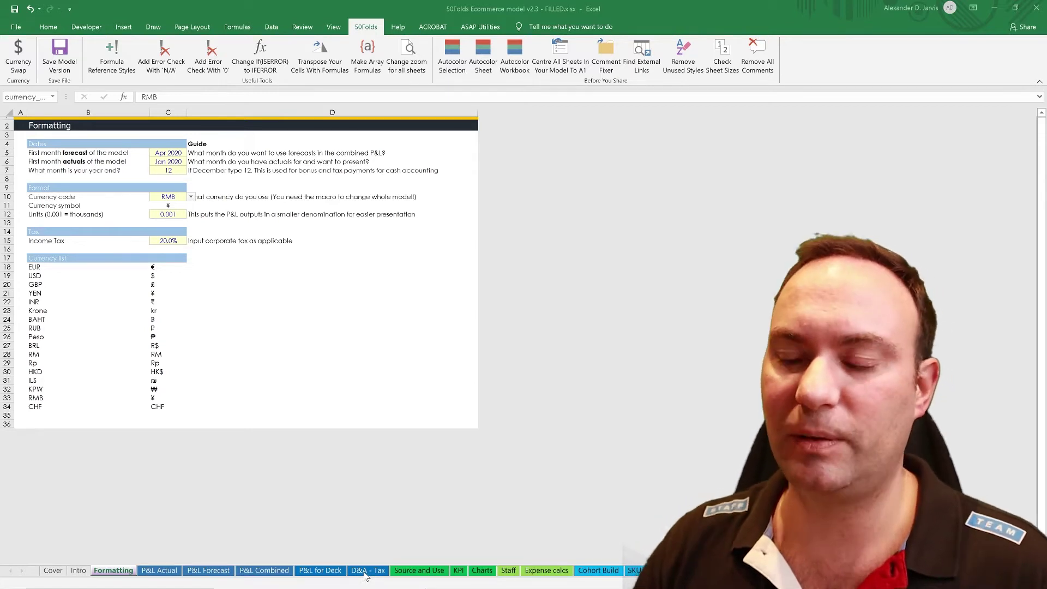
Open the Cohort Build sheet and examine the FY 1 to FY 3 headers and the first month's header
{"action": "left_click", "coordinate": [589, 574]}
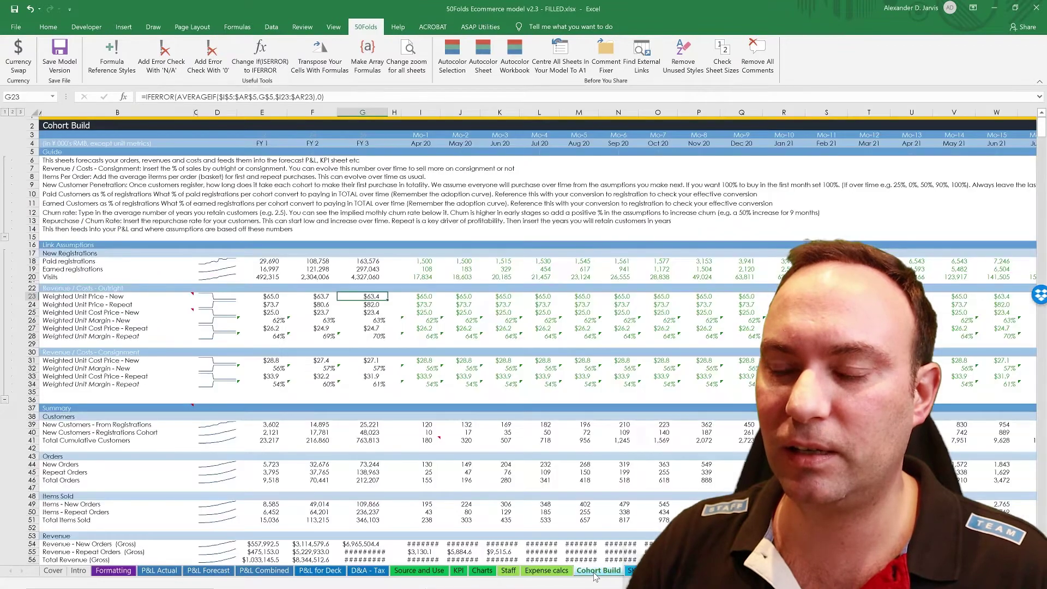
{"action": "left_click_drag", "start_coordinate": [258, 145], "coordinate": [371, 157]}
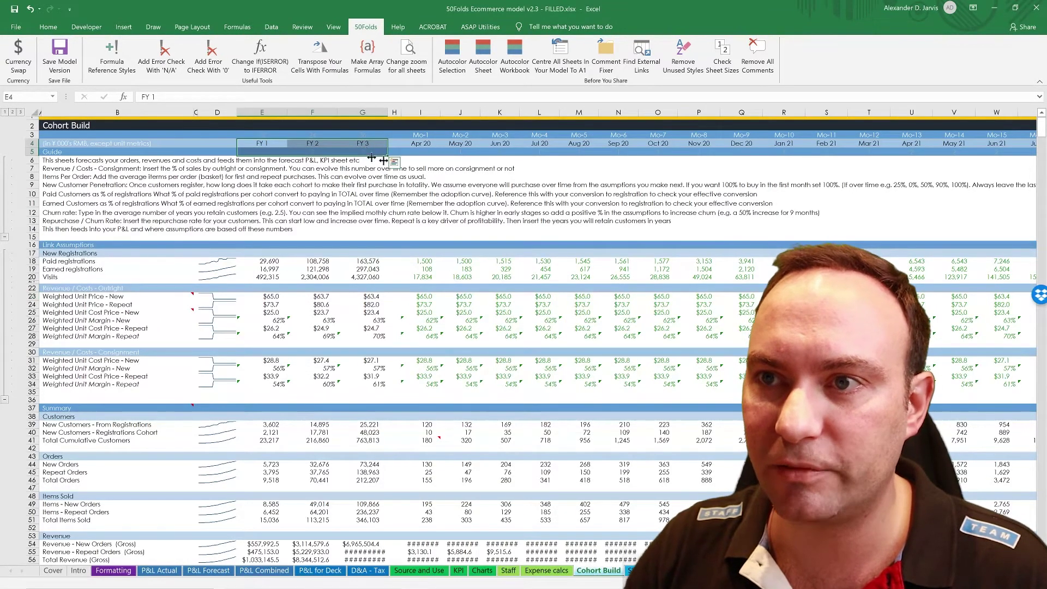
{"action": "left_click_drag", "start_coordinate": [424, 135], "coordinate": [424, 144]}
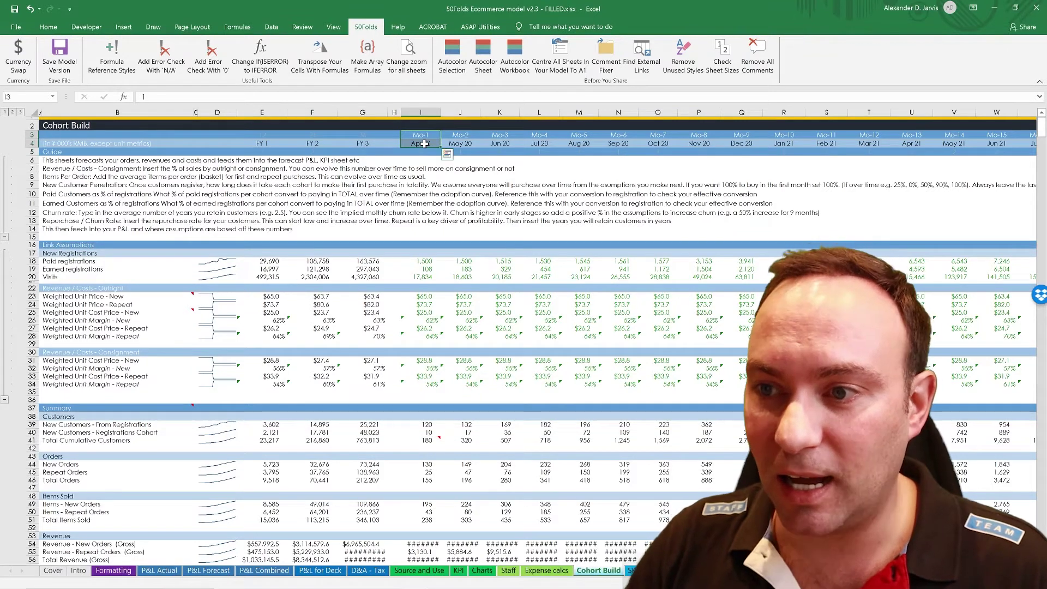
Open the Expense calcs sheet and examine the first month's column and the yearly production costs
{"action": "left_click", "coordinate": [544, 571]}
{"action": "left_click_drag", "start_coordinate": [545, 133], "coordinate": [540, 234]}
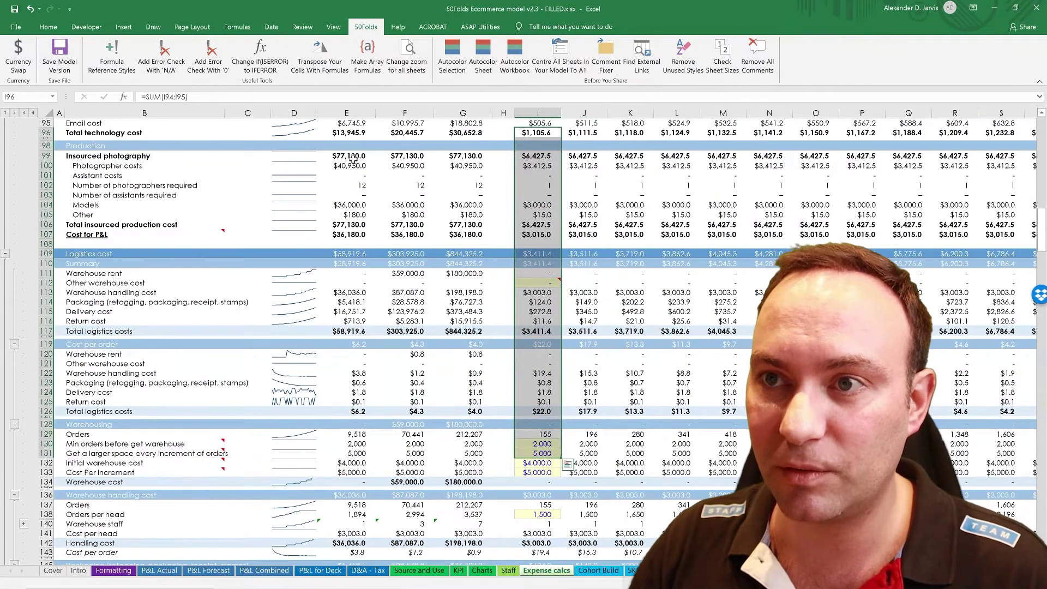
{"action": "left_click_drag", "start_coordinate": [349, 158], "coordinate": [463, 243]}
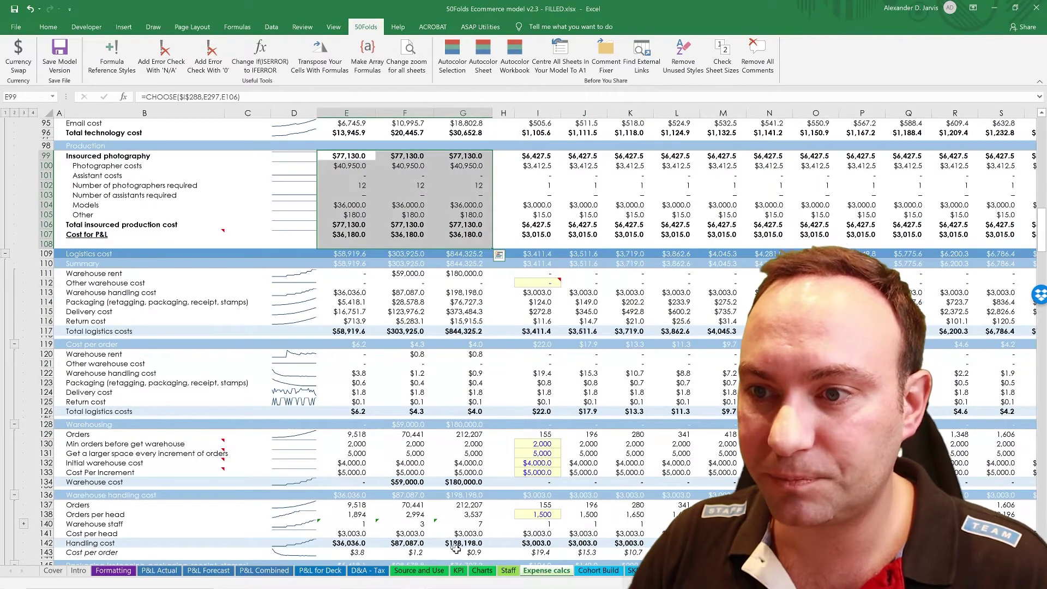
Open the Paid & Organic Marketing sheet and examine the first month's column across the summary and organic traffic rows
{"action": "key", "text": "ctrl+Page_Down"}
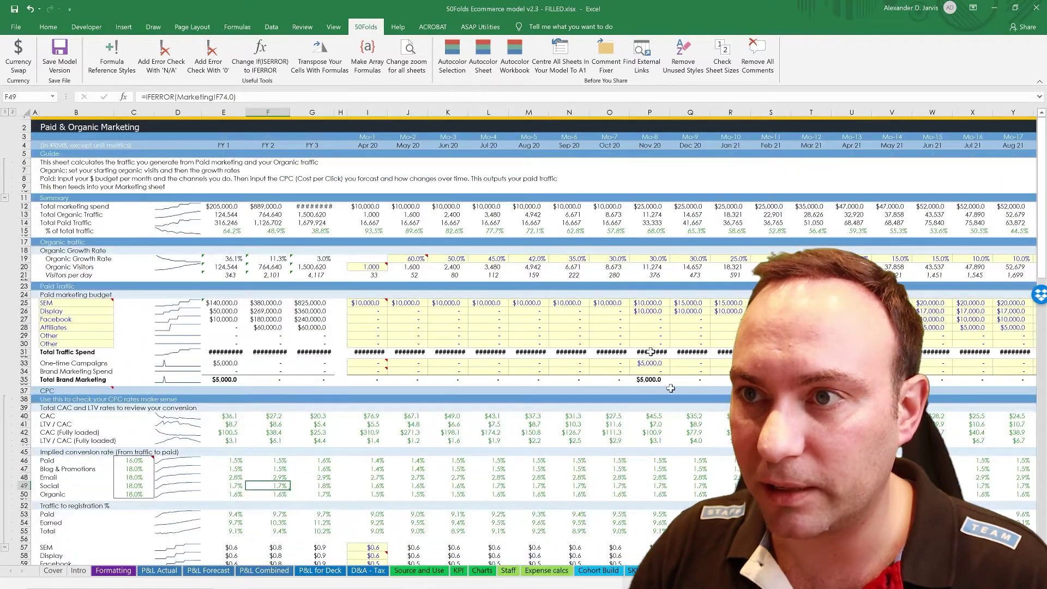
{"action": "left_click", "coordinate": [375, 189]}
{"action": "left_click_drag", "start_coordinate": [375, 188], "coordinate": [375, 262]}
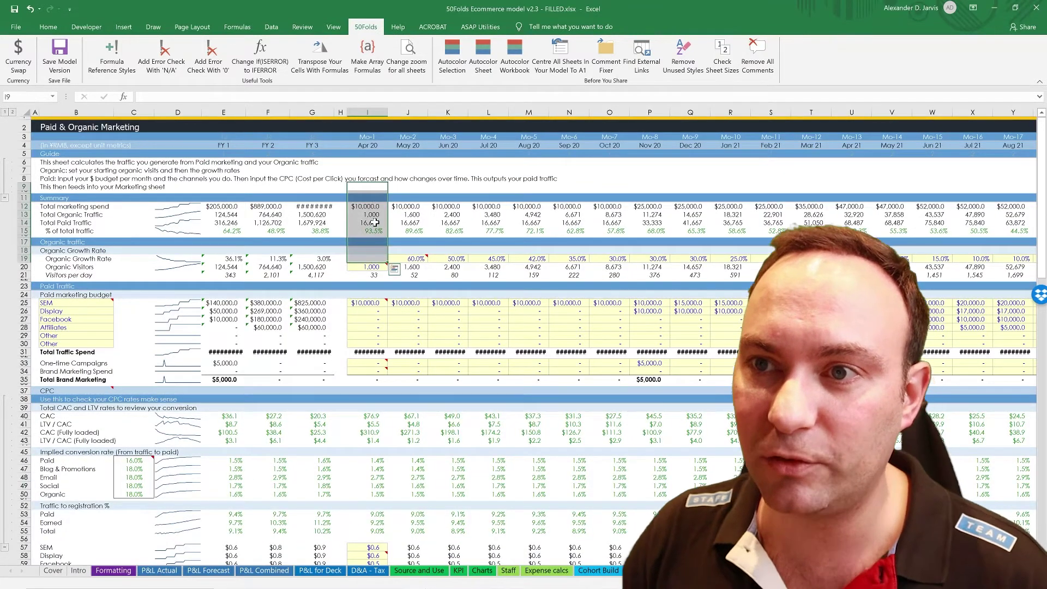
Examine the Total Paid Traffic formulas for Apr 20 and Sep 20 in the summary
{"action": "left_click", "coordinate": [375, 223]}
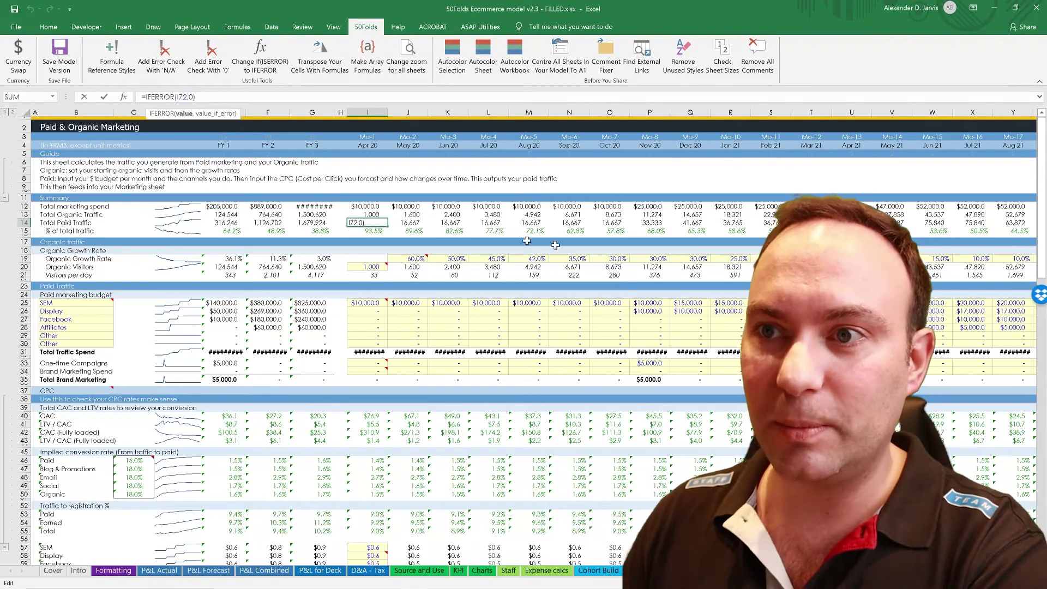
{"action": "left_click", "coordinate": [572, 222]}
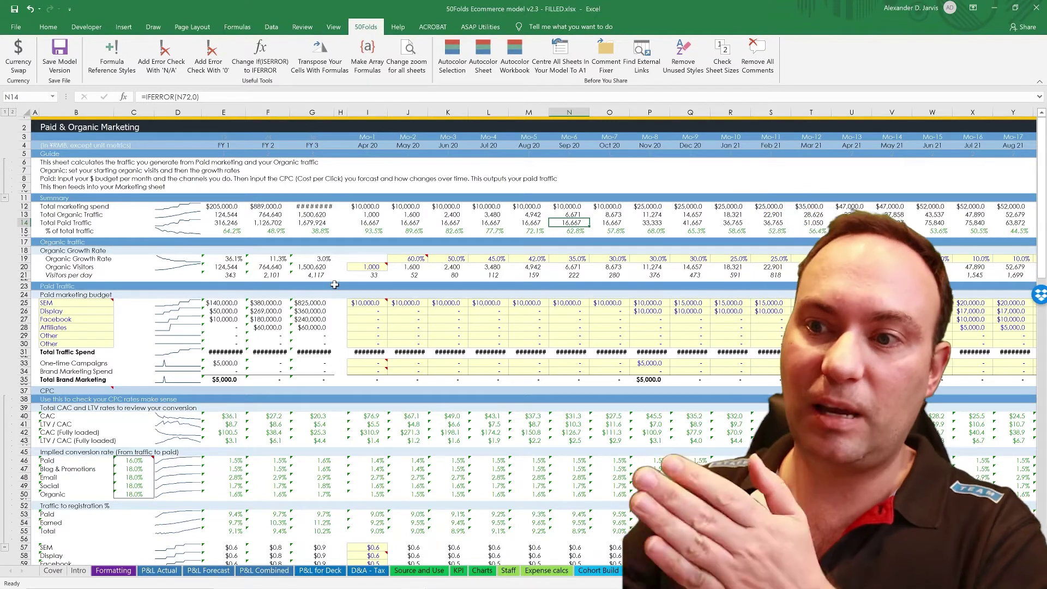
Open the P&L Forecast sheet and collapse all of its row groups
{"action": "left_click", "coordinate": [173, 571]}
{"action": "left_click", "coordinate": [212, 571]}
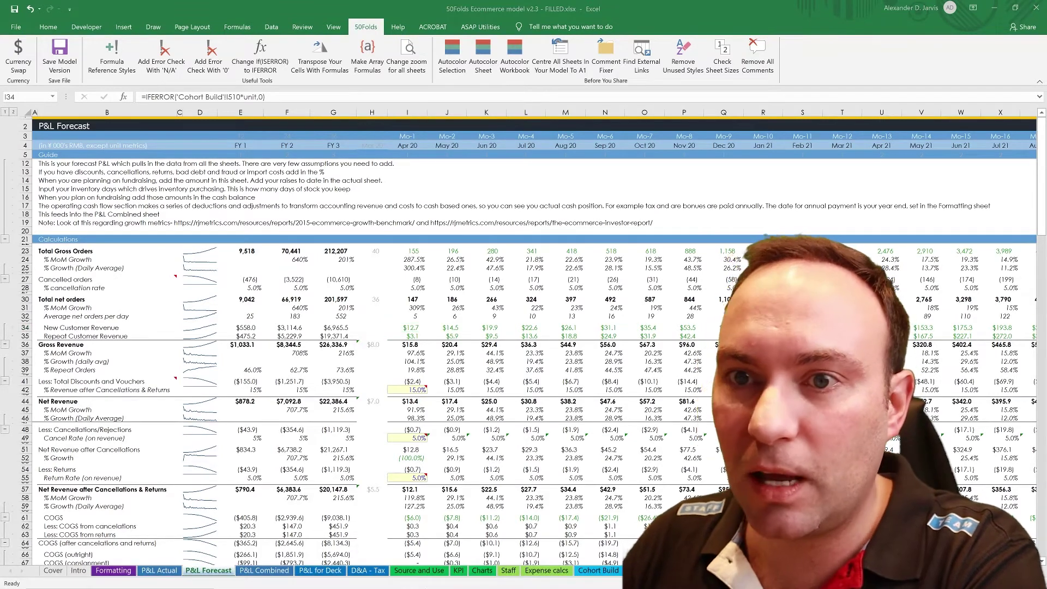
{"action": "left_click", "coordinate": [14, 113]}
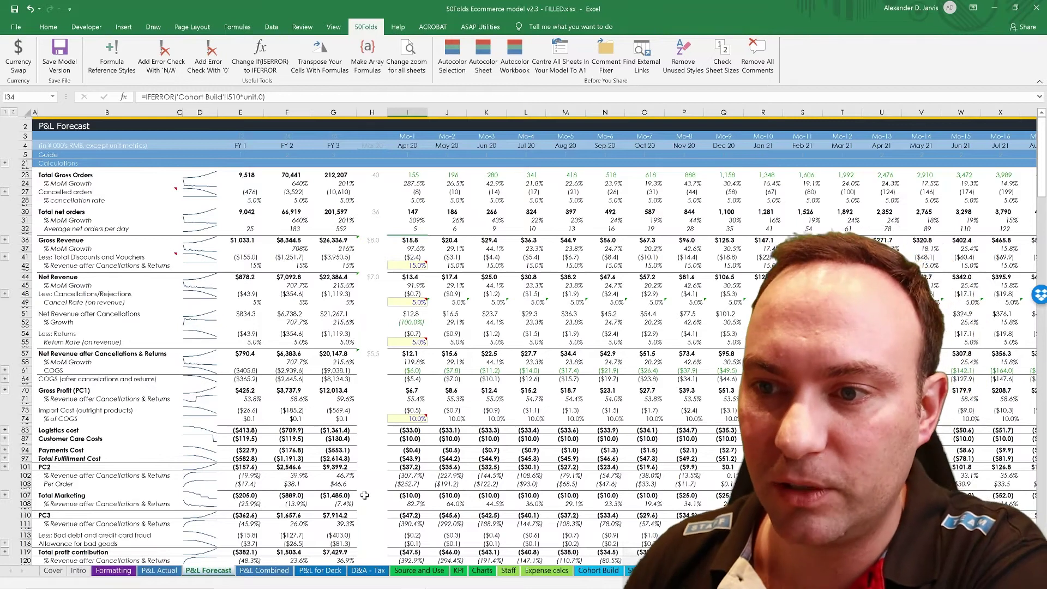
Collapse all row groups on the Expense calcs sheet to the top outline level and review the section headings
{"action": "left_click", "coordinate": [540, 570]}
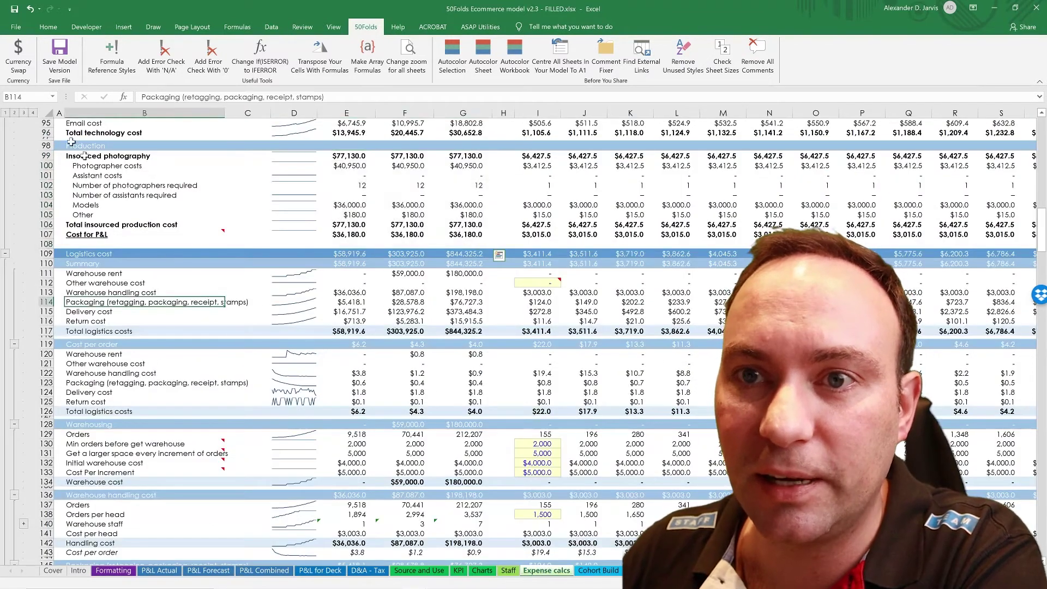
{"action": "left_click", "coordinate": [5, 113]}
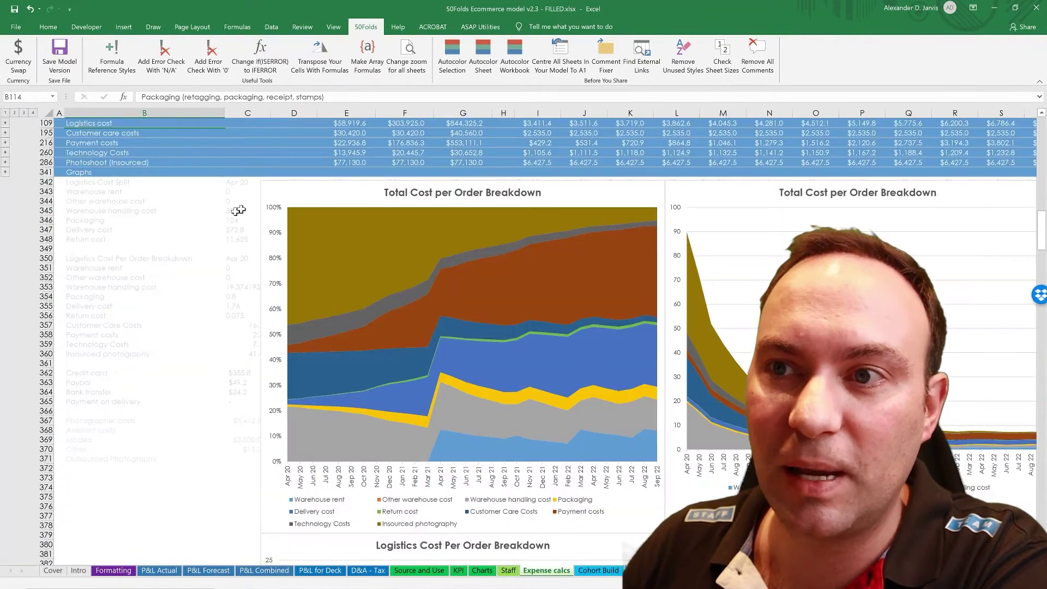
{"action": "scroll", "coordinate": [245, 208], "scroll_direction": "up", "scroll_amount": 3}
{"action": "left_click_drag", "start_coordinate": [93, 177], "coordinate": [673, 221]}
{"action": "left_click", "coordinate": [170, 209]}
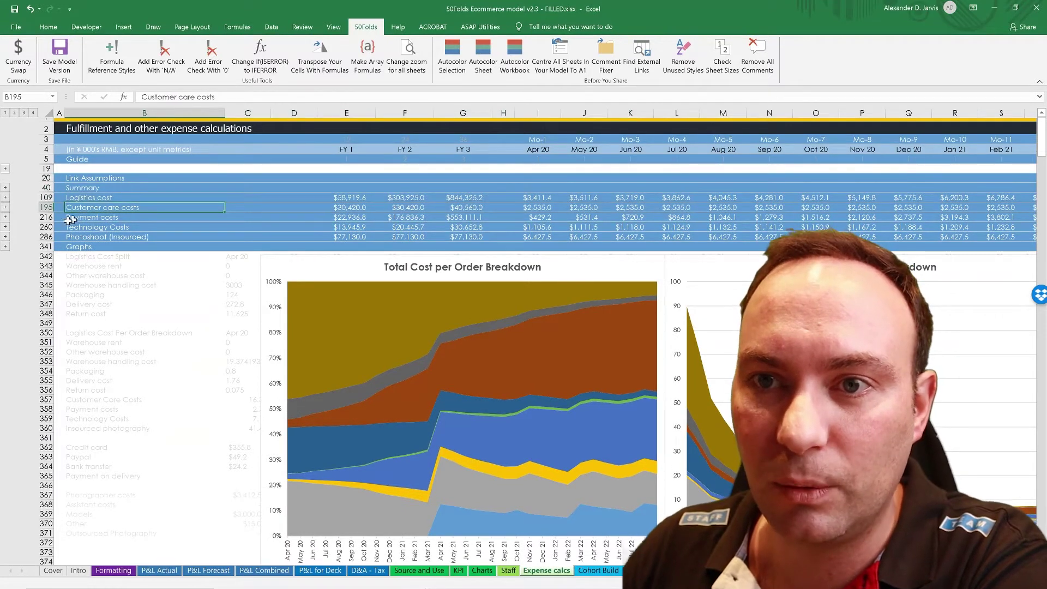
Expand only the Payment costs section and examine its split by payment type and transaction rows
{"action": "left_click", "coordinate": [6, 226]}
{"action": "scroll", "coordinate": [6, 229], "scroll_direction": "down", "scroll_amount": 2}
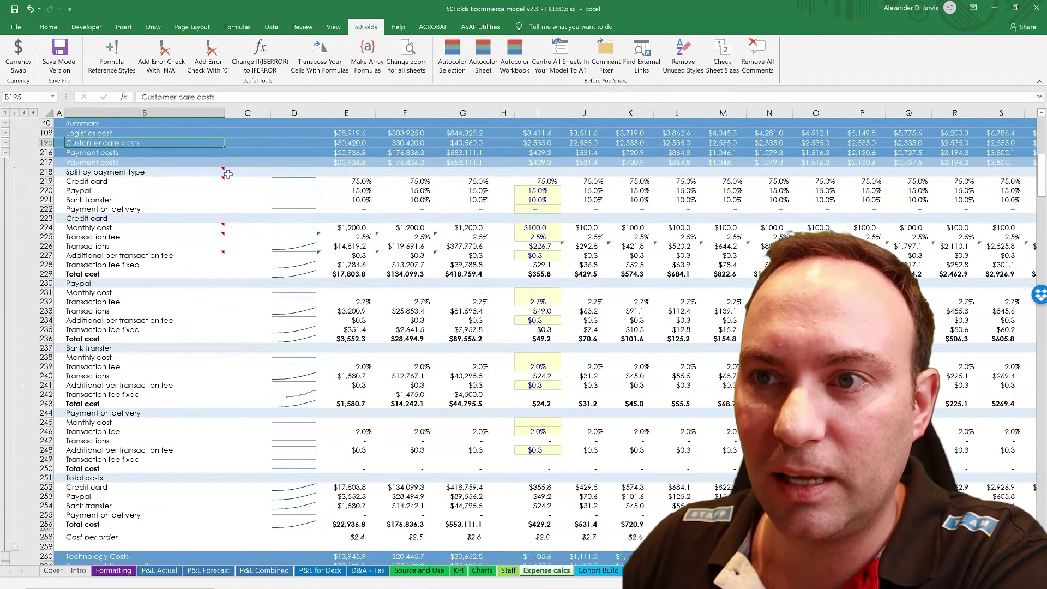
{"action": "left_click", "coordinate": [240, 245]}
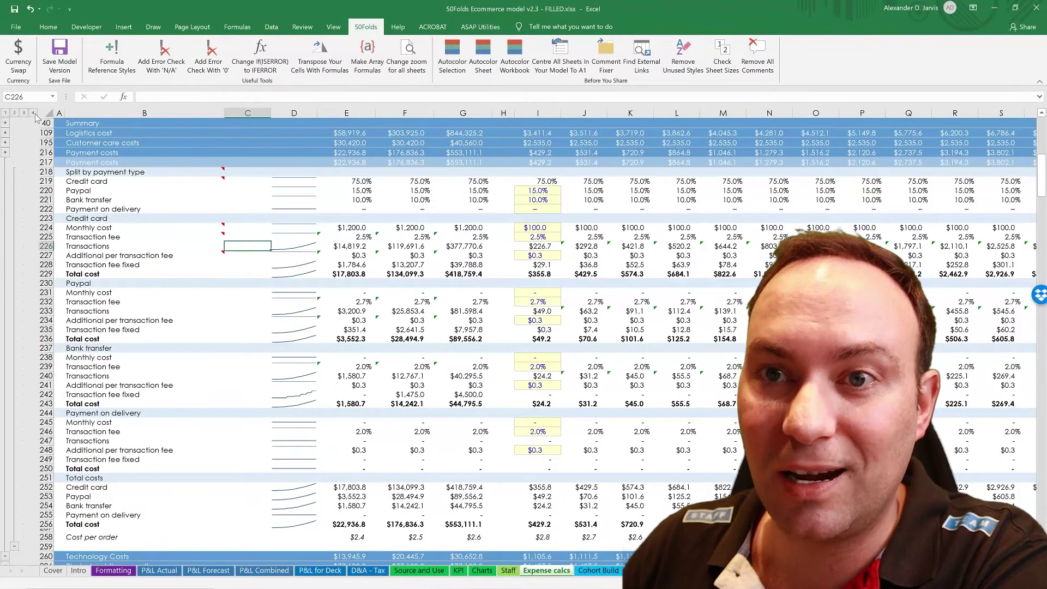
Expand every row group to the deepest outline level and review the sections from the cost summary to Technology Costs
{"action": "left_click", "coordinate": [33, 112]}
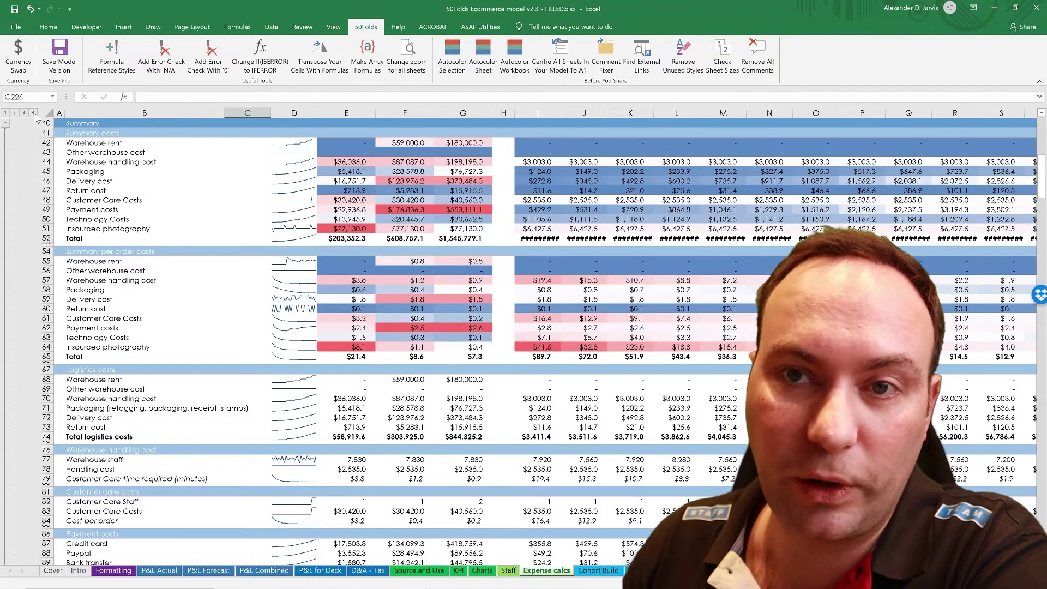
{"action": "left_click", "coordinate": [439, 261]}
{"action": "scroll", "coordinate": [442, 260], "scroll_direction": "down", "scroll_amount": 6}
{"action": "scroll", "coordinate": [443, 260], "scroll_direction": "down", "scroll_amount": 20}
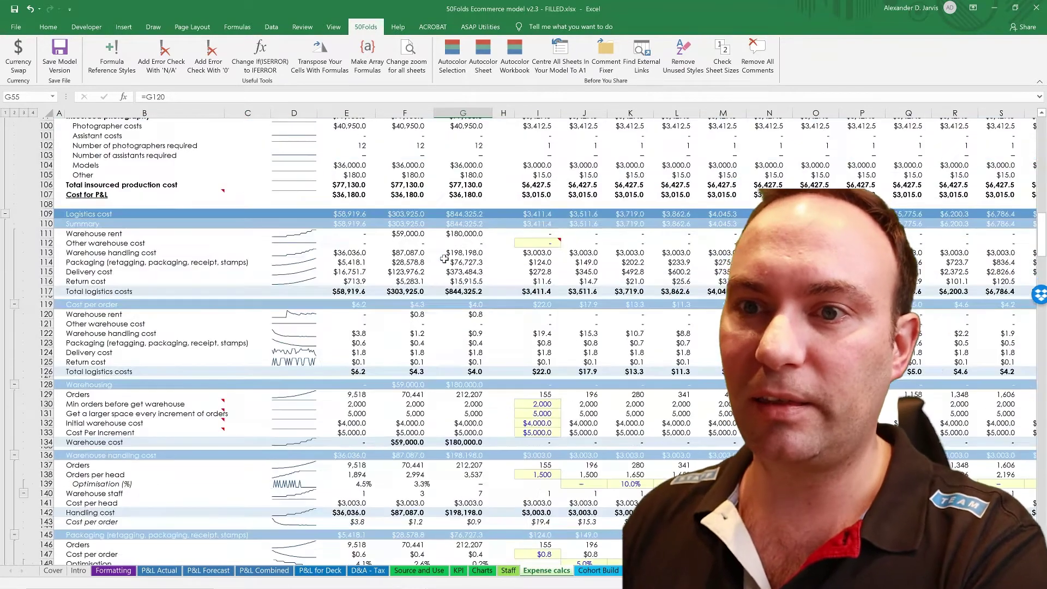
{"action": "scroll", "coordinate": [451, 262], "scroll_direction": "down", "scroll_amount": 18}
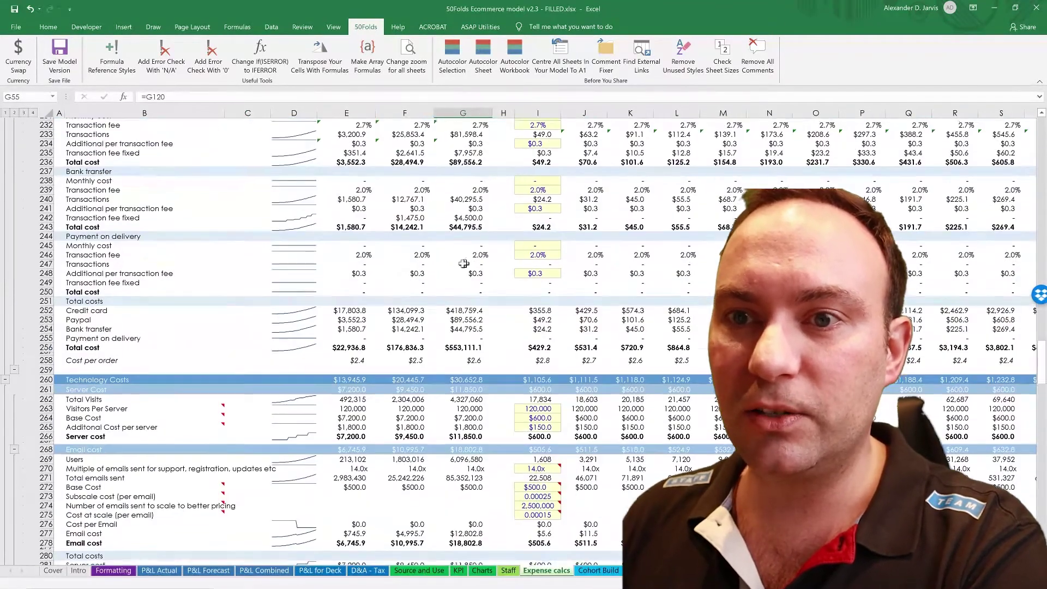
{"action": "scroll", "coordinate": [406, 285], "scroll_direction": "up", "scroll_amount": 12}
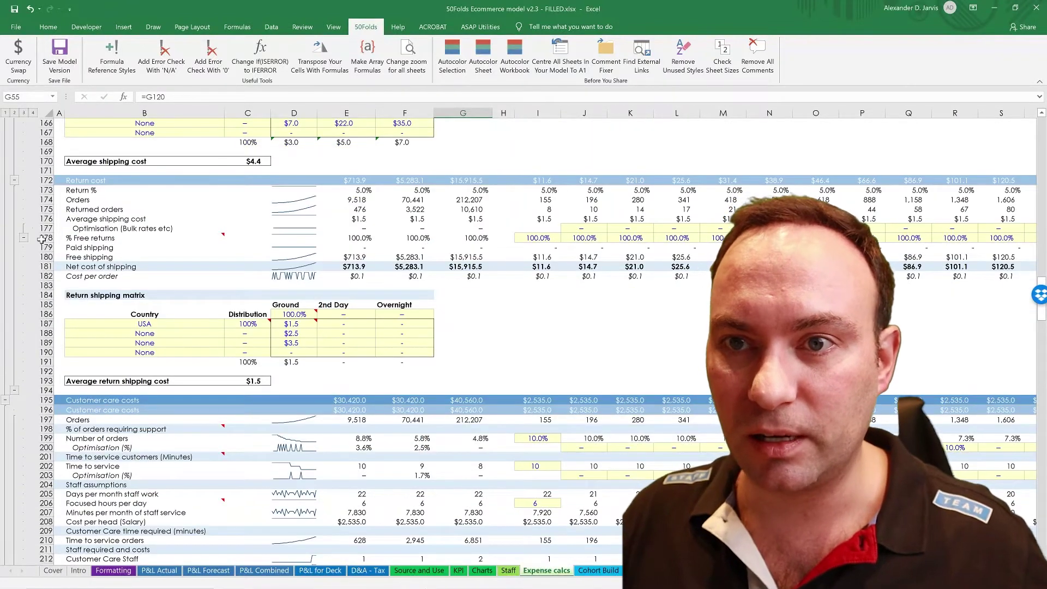
Collapse the subgroup at % Free returns and the whole Return cost section, and inspect the customer care and credit card rows
{"action": "left_click", "coordinate": [23, 237]}
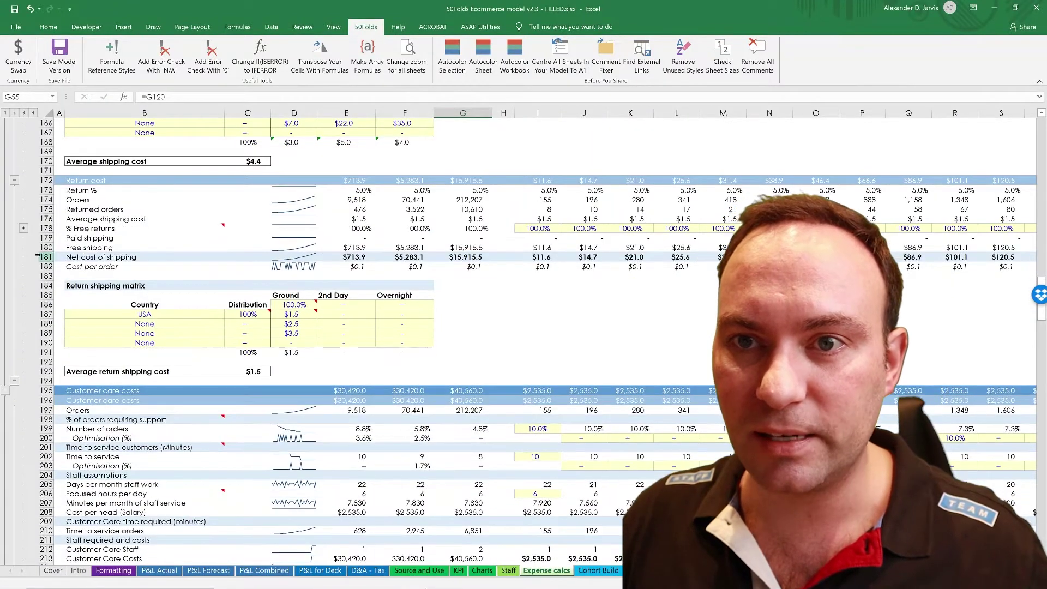
{"action": "left_click", "coordinate": [17, 235]}
{"action": "left_click_drag", "start_coordinate": [103, 181], "coordinate": [142, 200]}
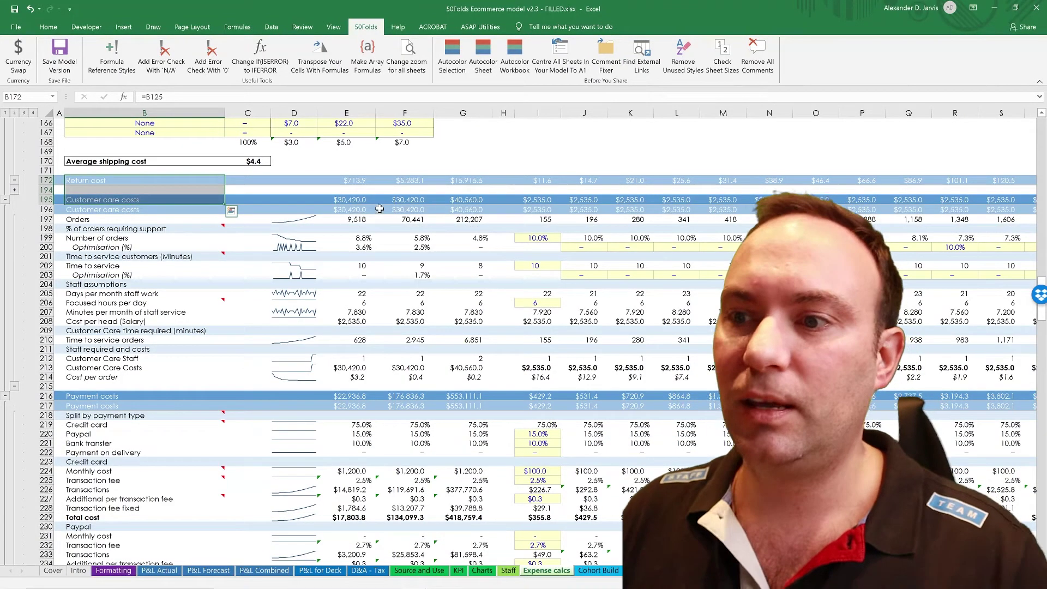
{"action": "left_click", "coordinate": [382, 209]}
{"action": "left_click", "coordinate": [388, 424]}
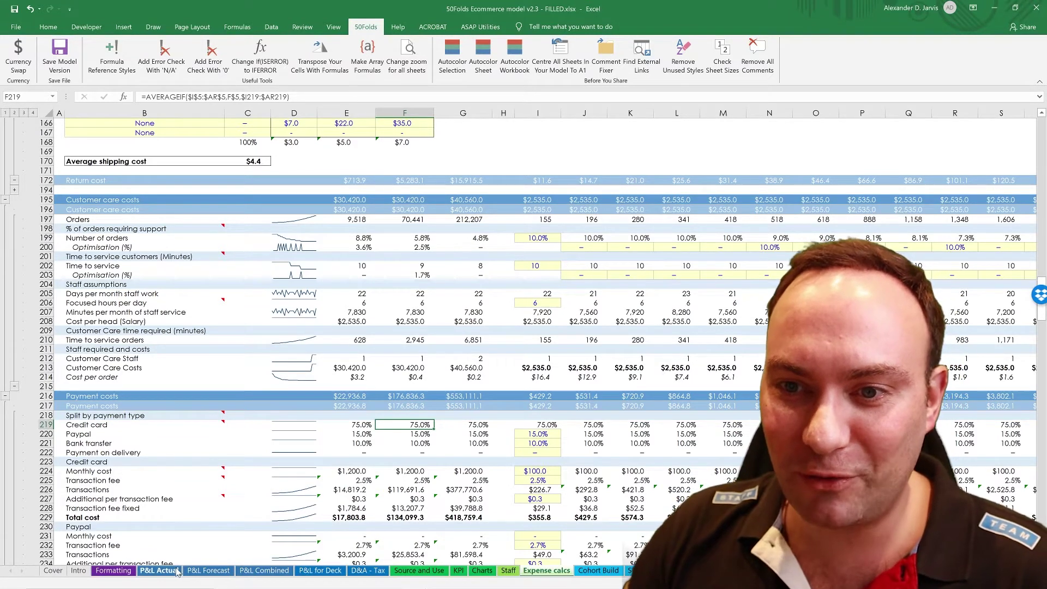
Return to the Formatting sheet and save two successive new versions of the model with the Save Model Version tool
{"action": "left_click", "coordinate": [124, 573]}
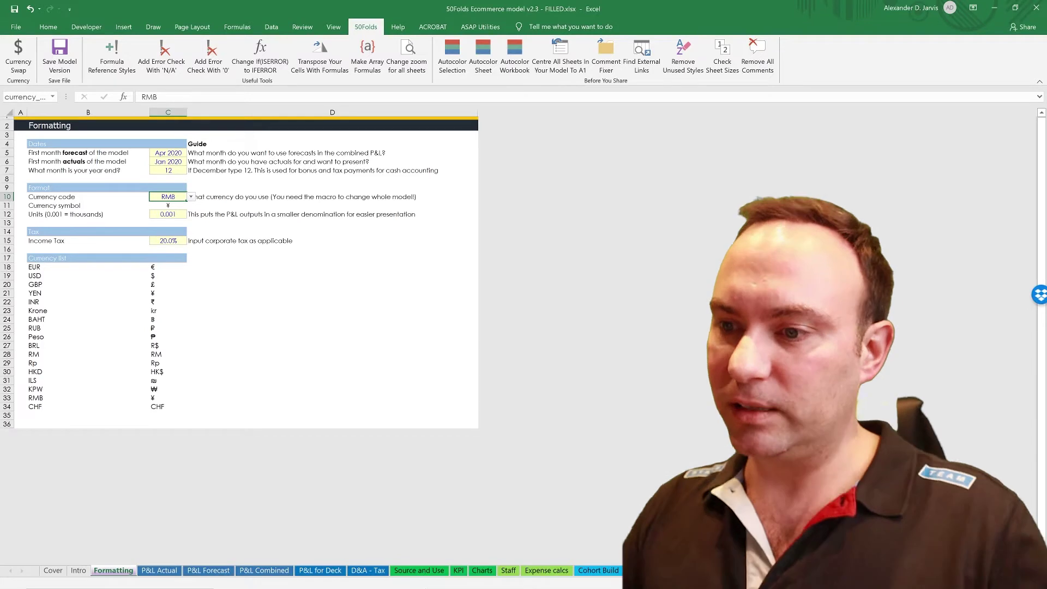
{"action": "left_click", "coordinate": [277, 365]}
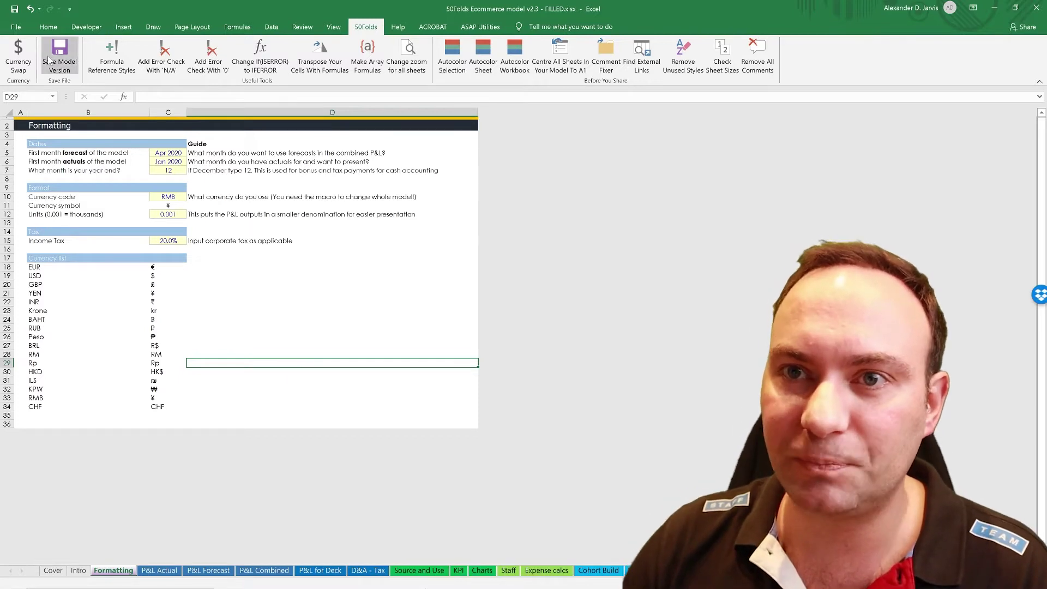
{"action": "left_click", "coordinate": [69, 78]}
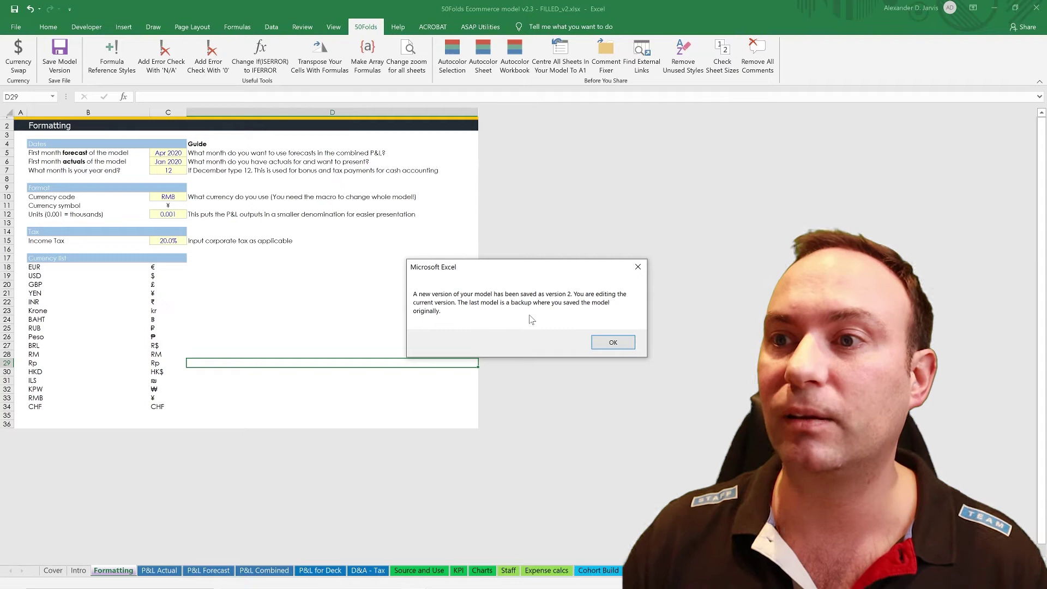
{"action": "left_click", "coordinate": [612, 343]}
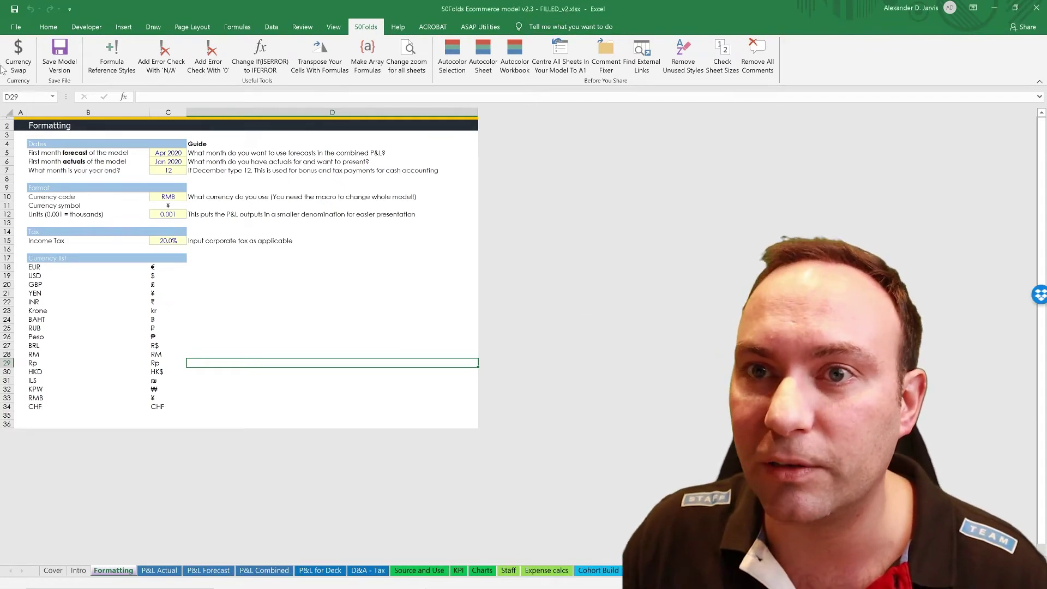
{"action": "left_click", "coordinate": [60, 52]}
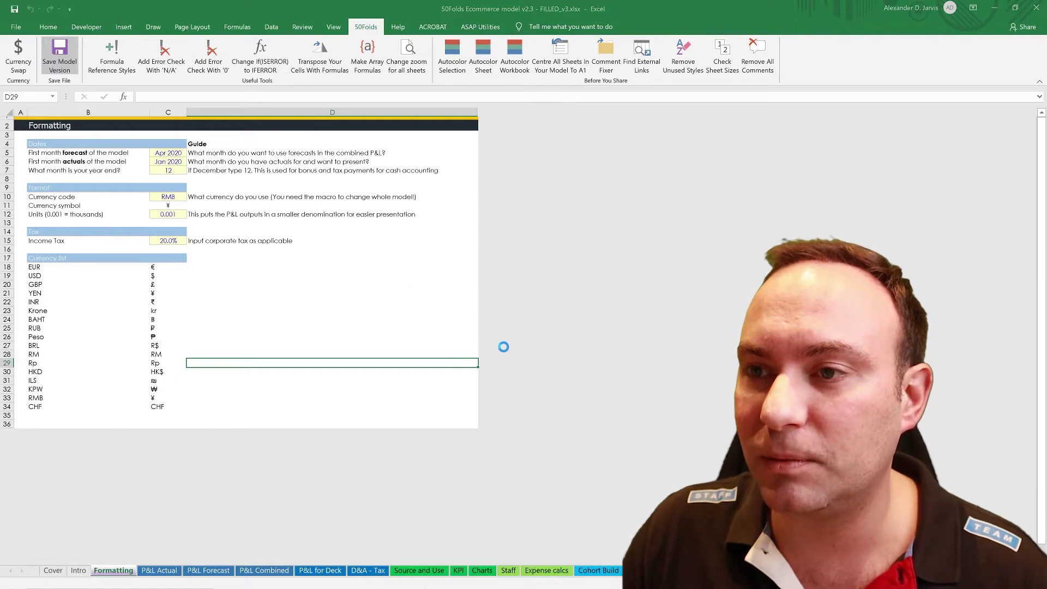
{"action": "left_click", "coordinate": [613, 343]}
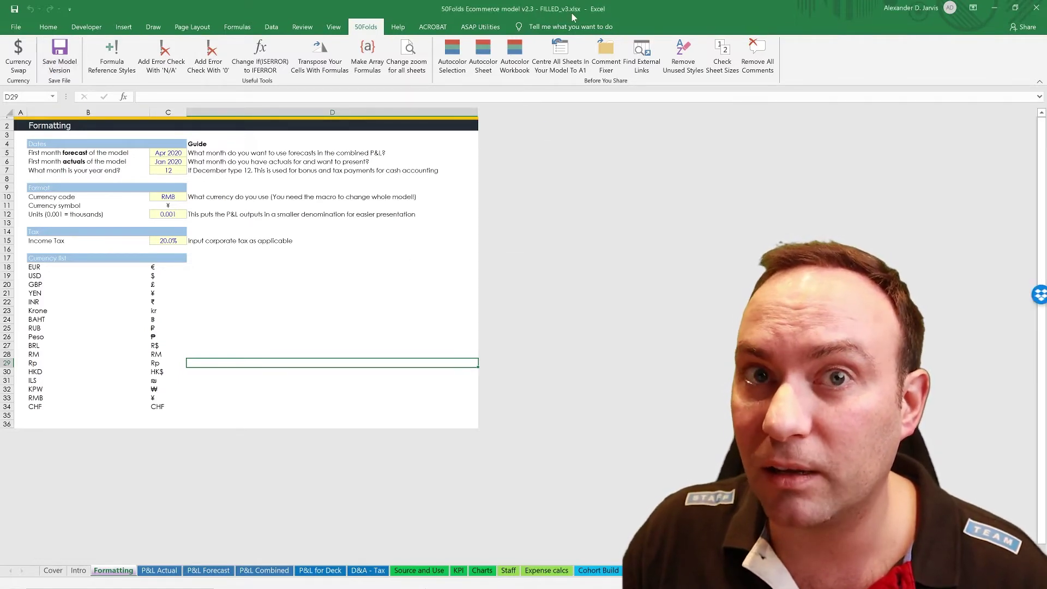
{"action": "left_click", "coordinate": [174, 206]}
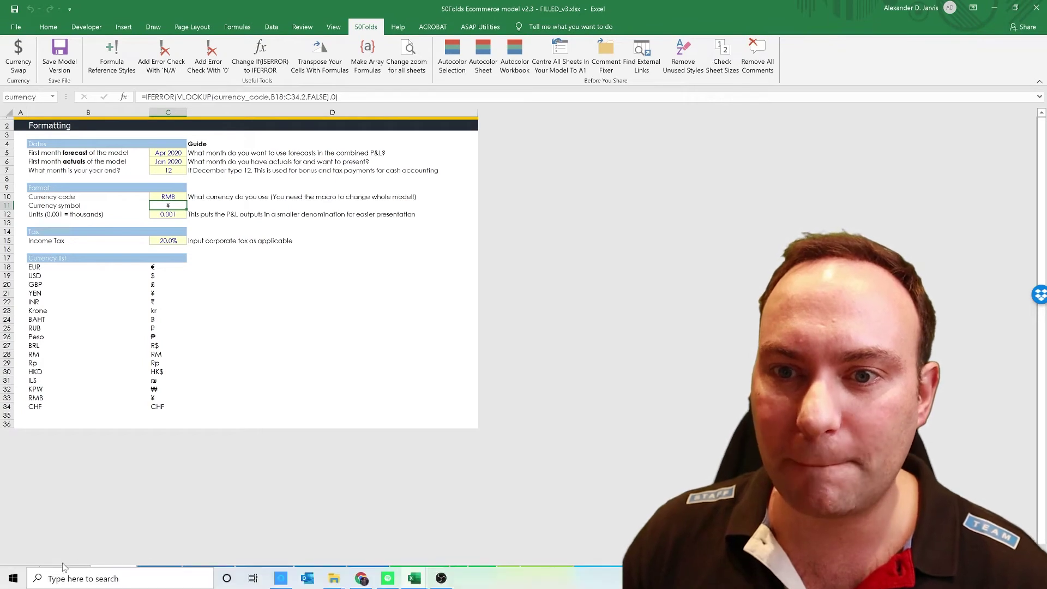
On the Cover sheet, try removing the "Ecommerce Financial Model" title, the 50Folds logo and the version number
{"action": "left_click", "coordinate": [53, 571]}
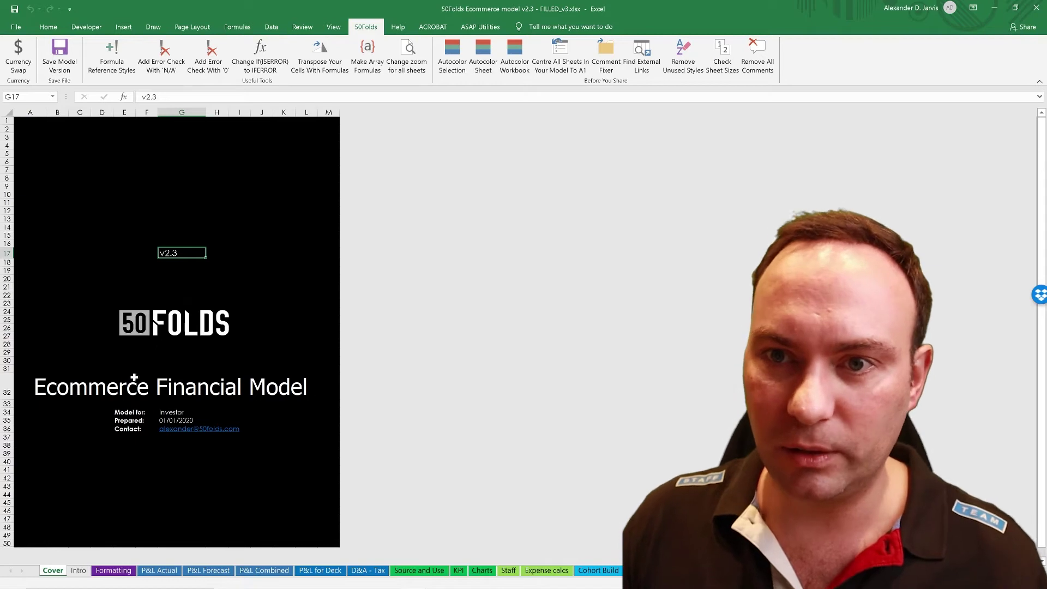
{"action": "left_click", "coordinate": [80, 388]}
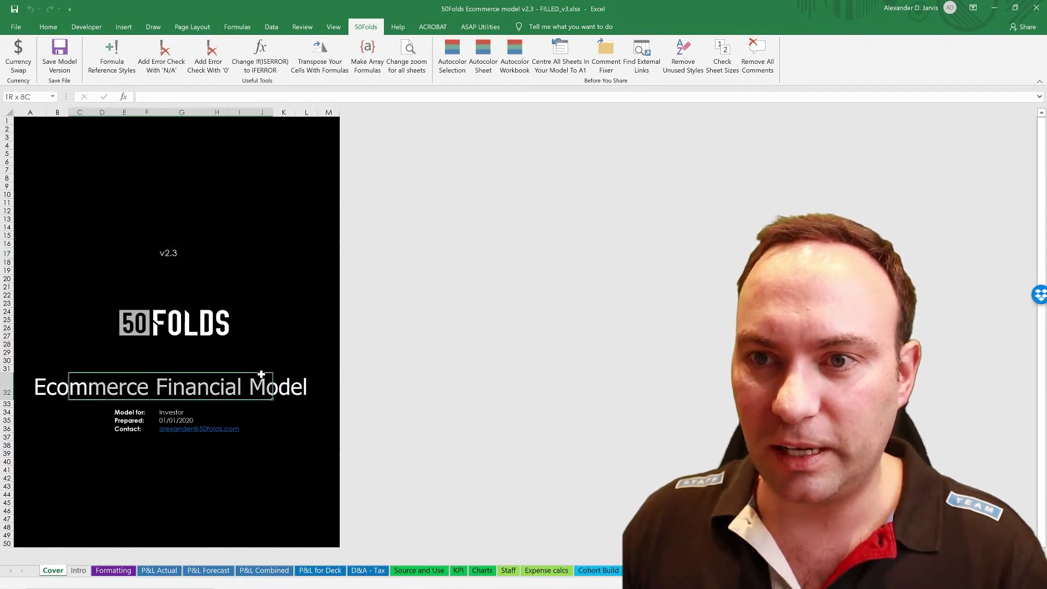
{"action": "key", "text": "Delete"}
{"action": "left_click", "coordinate": [173, 314]}
{"action": "key", "text": "Delete"}
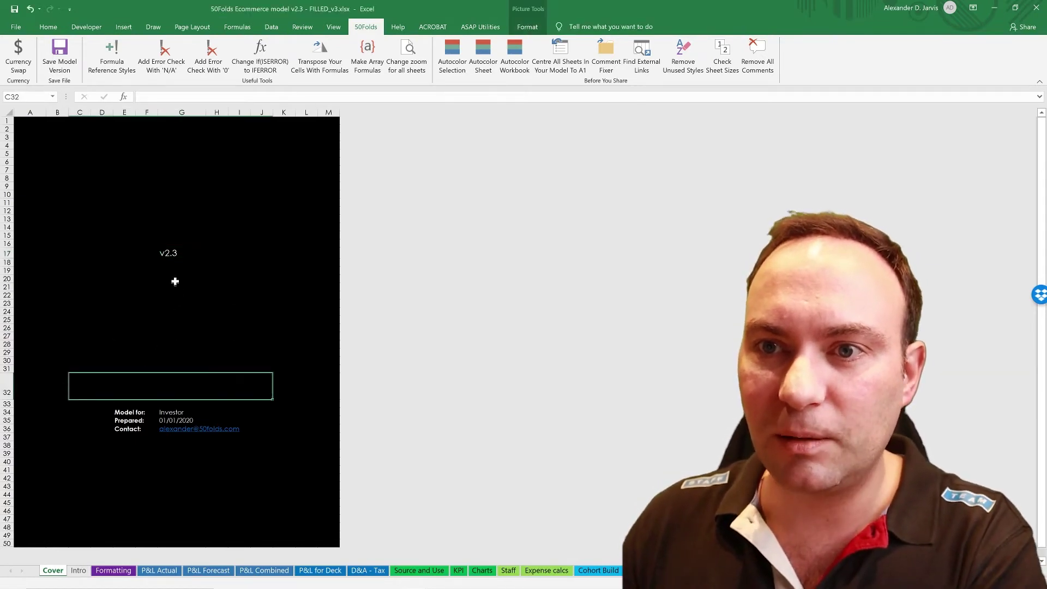
{"action": "left_click", "coordinate": [169, 253]}
{"action": "key", "text": "Delete"}
{"action": "left_click_drag", "start_coordinate": [136, 413], "coordinate": [181, 445]}
{"action": "left_click", "coordinate": [163, 336]}
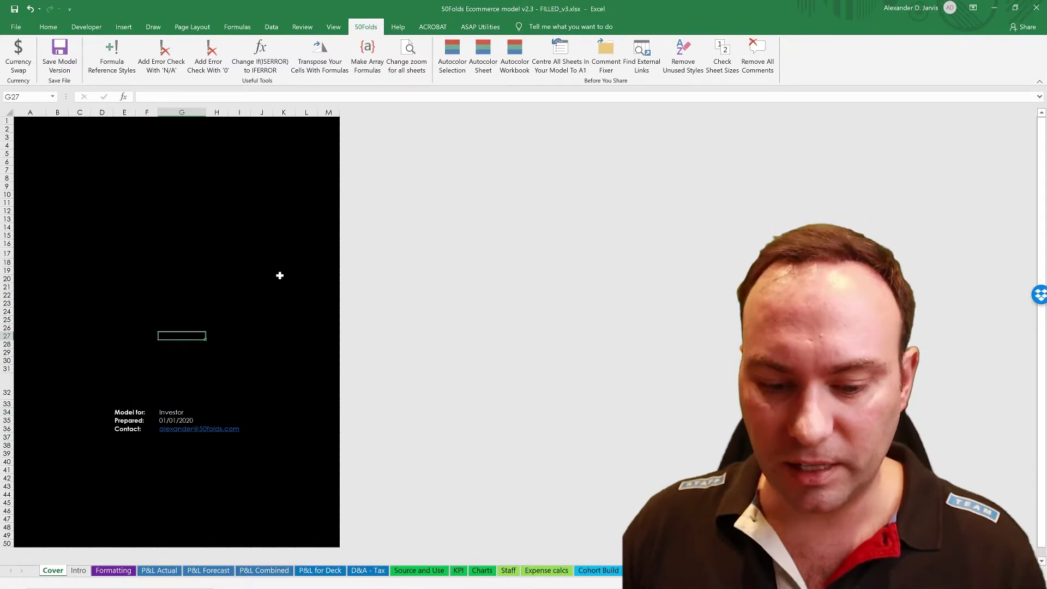
Undo the deletions of the title, logo and version number on the Cover sheet
{"action": "key", "text": "ctrl+z"}
{"action": "key", "text": "ctrl+z"}
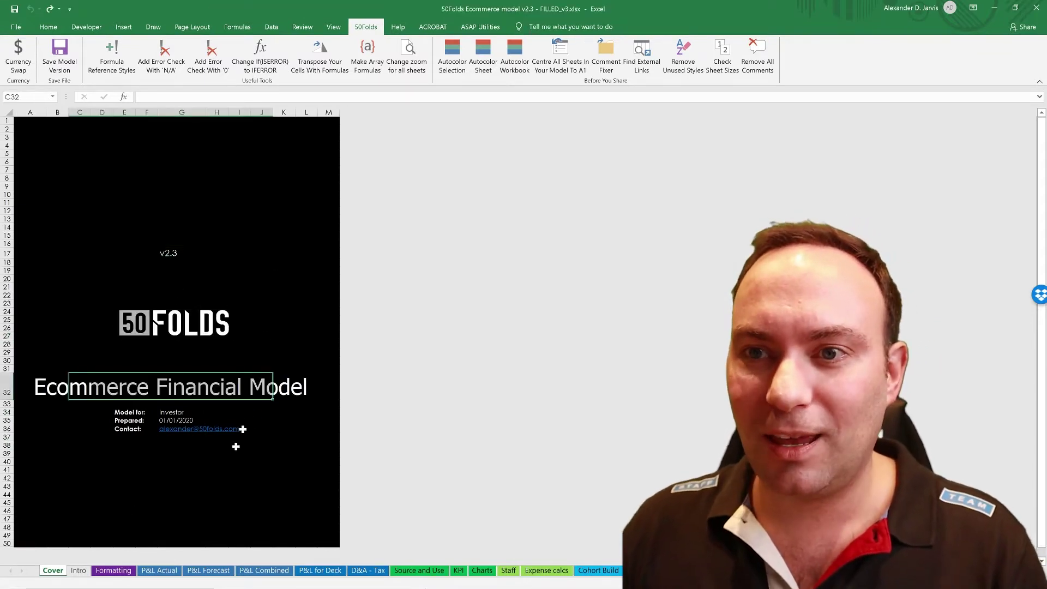
Open the Intro sheet and review its notes and advice, the sheet list, the cell types and the help text
{"action": "left_click", "coordinate": [86, 570]}
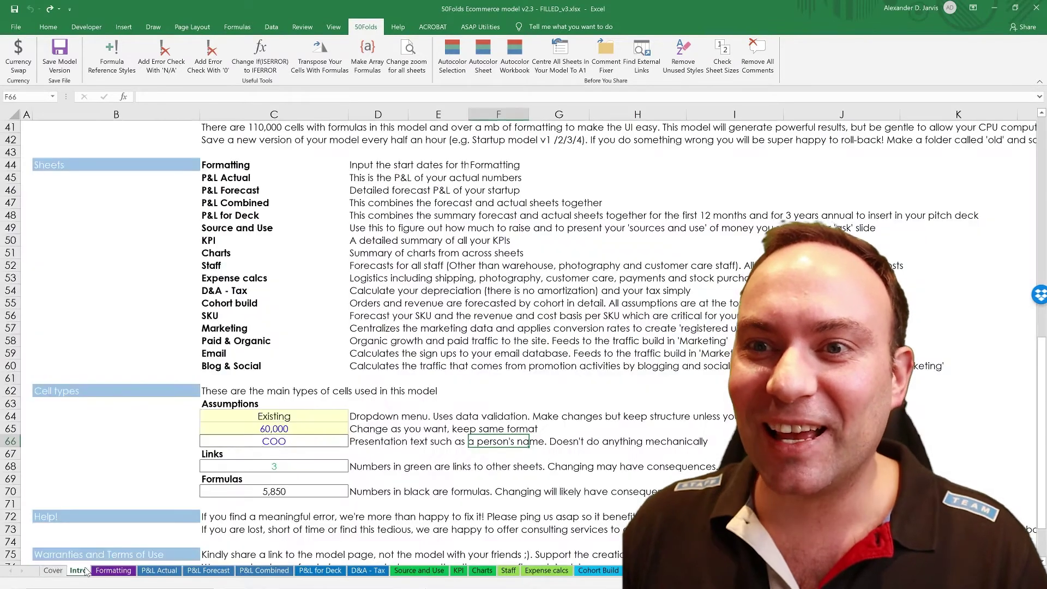
{"action": "left_click", "coordinate": [283, 266]}
{"action": "scroll", "coordinate": [313, 238], "scroll_direction": "up", "scroll_amount": 13}
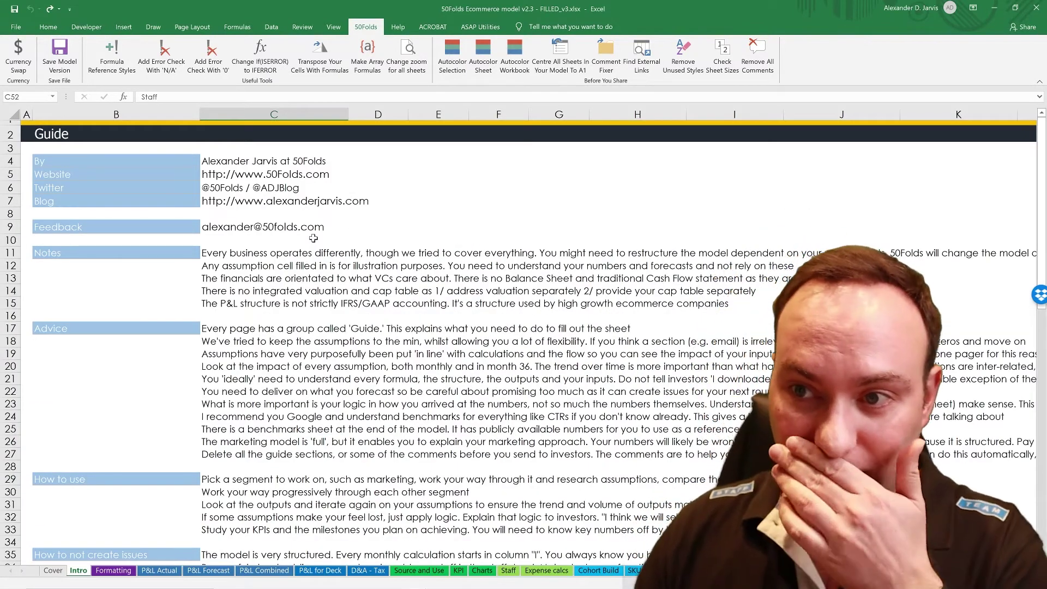
{"action": "left_click", "coordinate": [275, 393]}
{"action": "scroll", "coordinate": [275, 393], "scroll_direction": "down", "scroll_amount": 16}
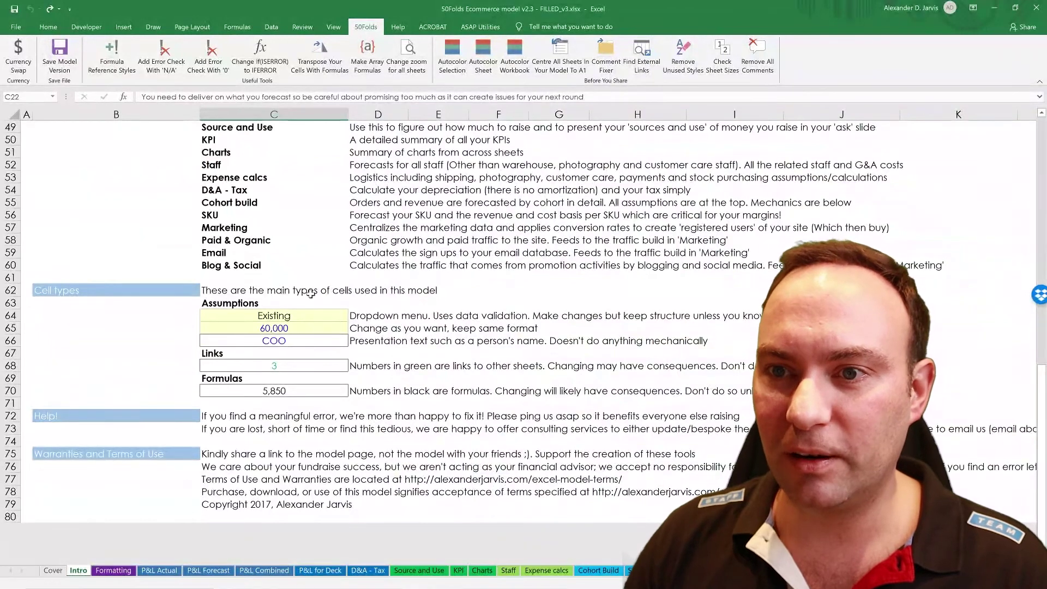
{"action": "left_click_drag", "start_coordinate": [308, 291], "coordinate": [368, 357]}
{"action": "left_click", "coordinate": [436, 421]}
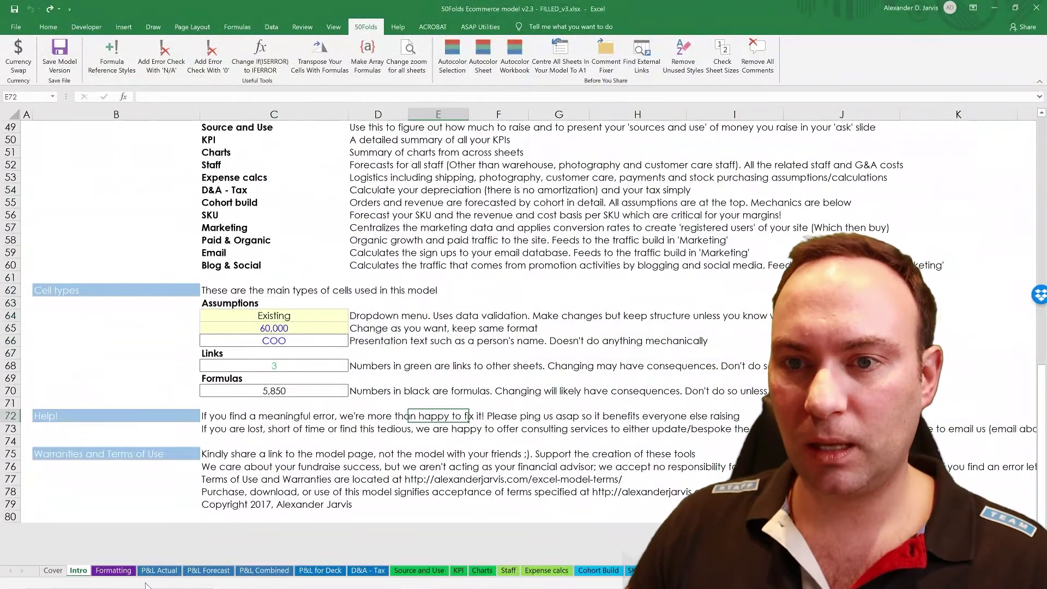
Open the Formatting sheet and check the first month of actuals, the year end and the currency code
{"action": "left_click", "coordinate": [113, 570]}
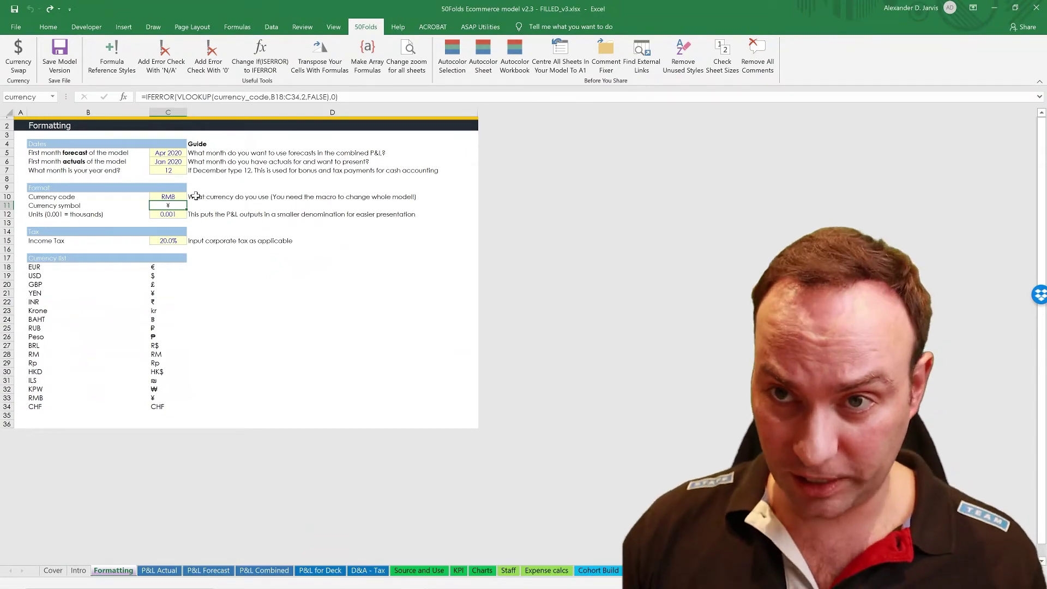
{"action": "left_click_drag", "start_coordinate": [169, 161], "coordinate": [178, 171]}
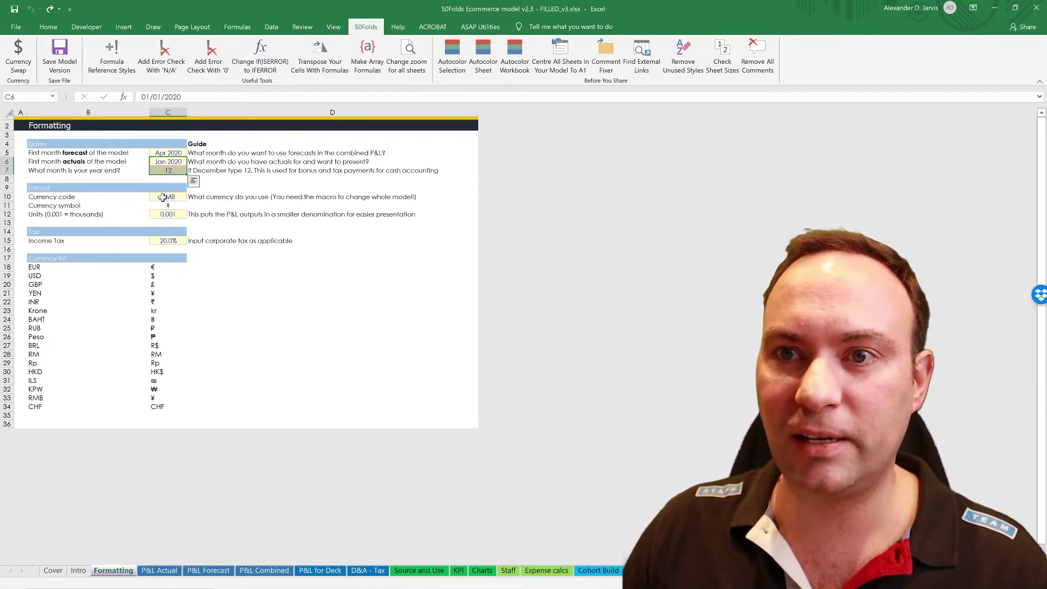
{"action": "left_click", "coordinate": [163, 198]}
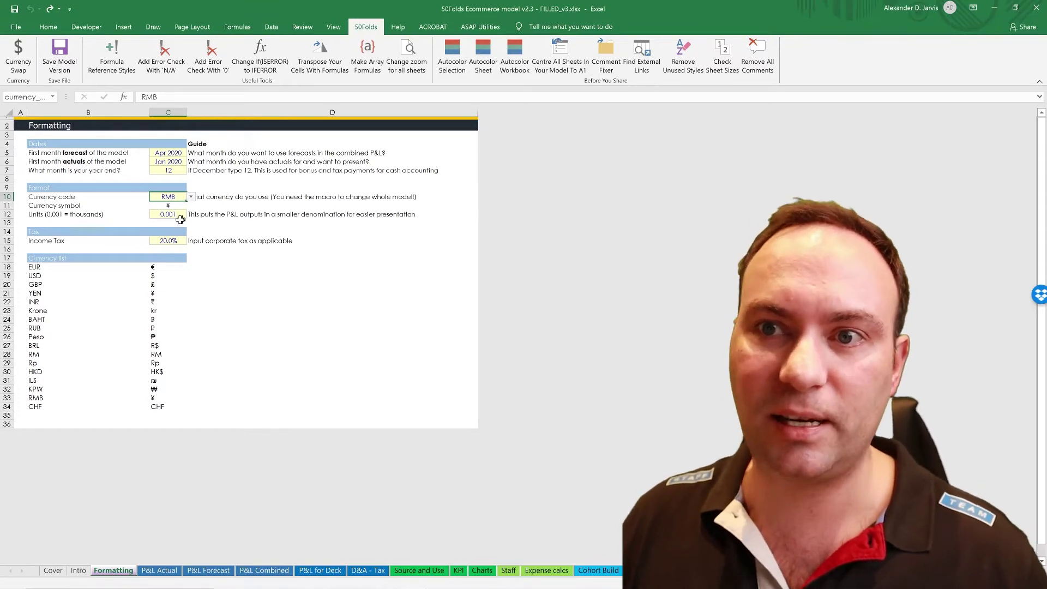
On the Formatting sheet, check the Units setting and the Income Tax rate with its guide note
{"action": "key", "text": "Down"}
{"action": "key", "text": "Down"}
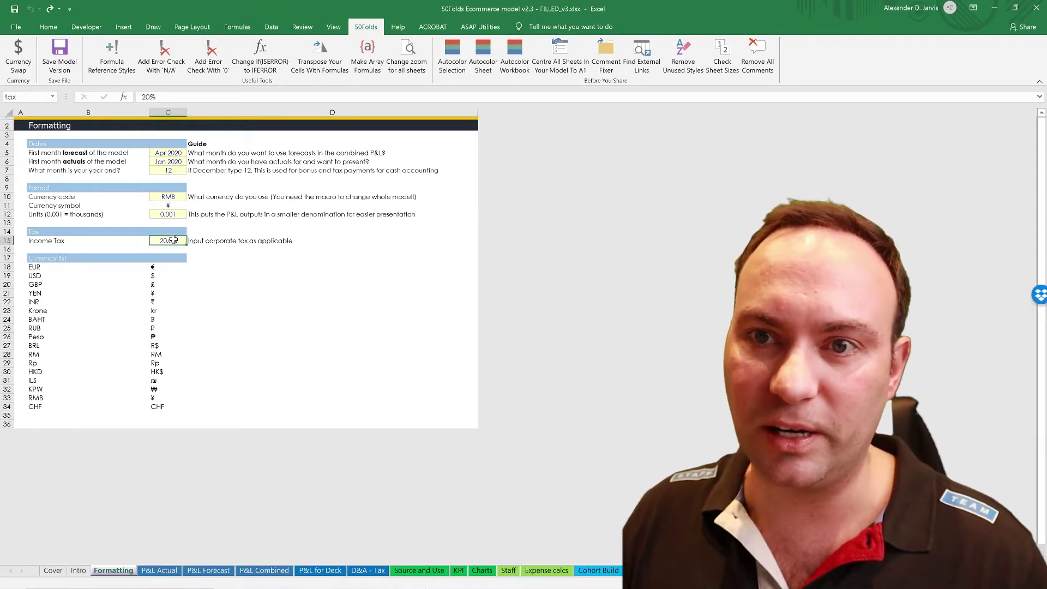
{"action": "left_click", "coordinate": [61, 238]}
{"action": "left_click", "coordinate": [210, 243]}
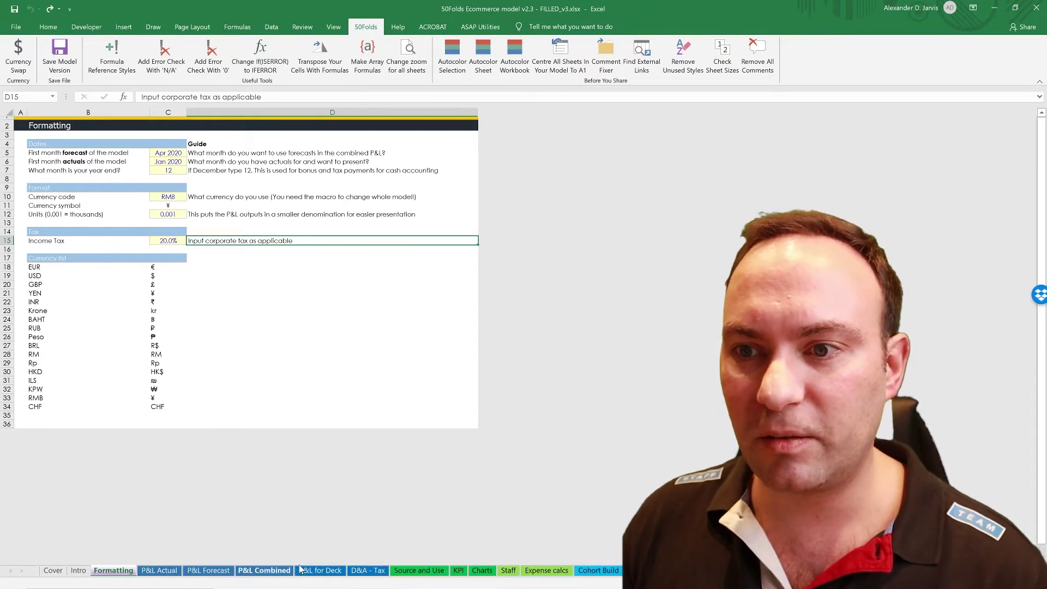
Open the P&L Actual sheet and examine its monthly columns and the Total Gross Orders input row
{"action": "left_click", "coordinate": [166, 573]}
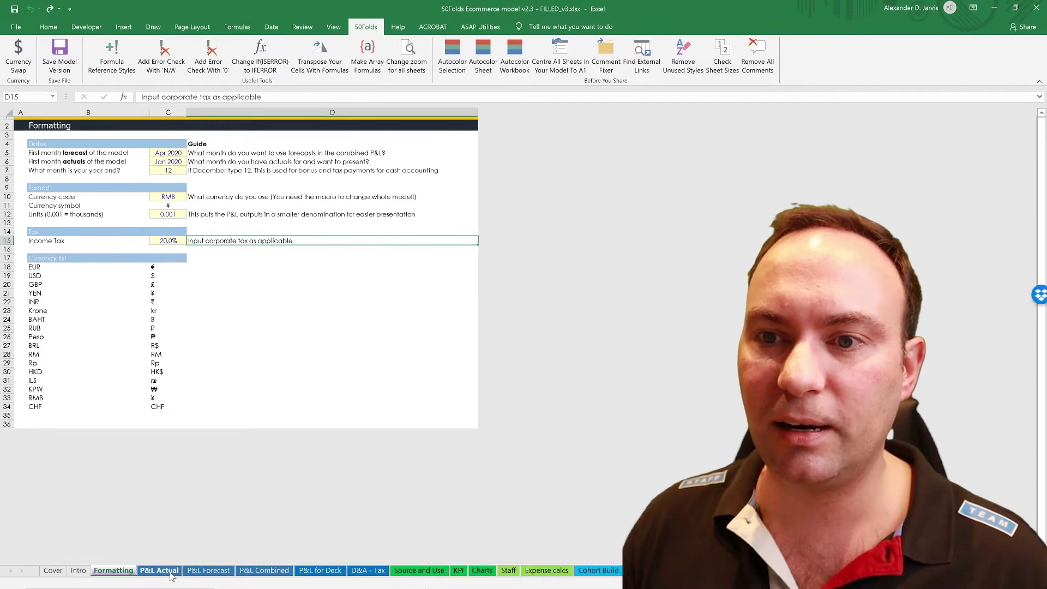
{"action": "key", "text": "ctrl+Page_Down"}
{"action": "key", "text": "ctrl+Page_Down"}
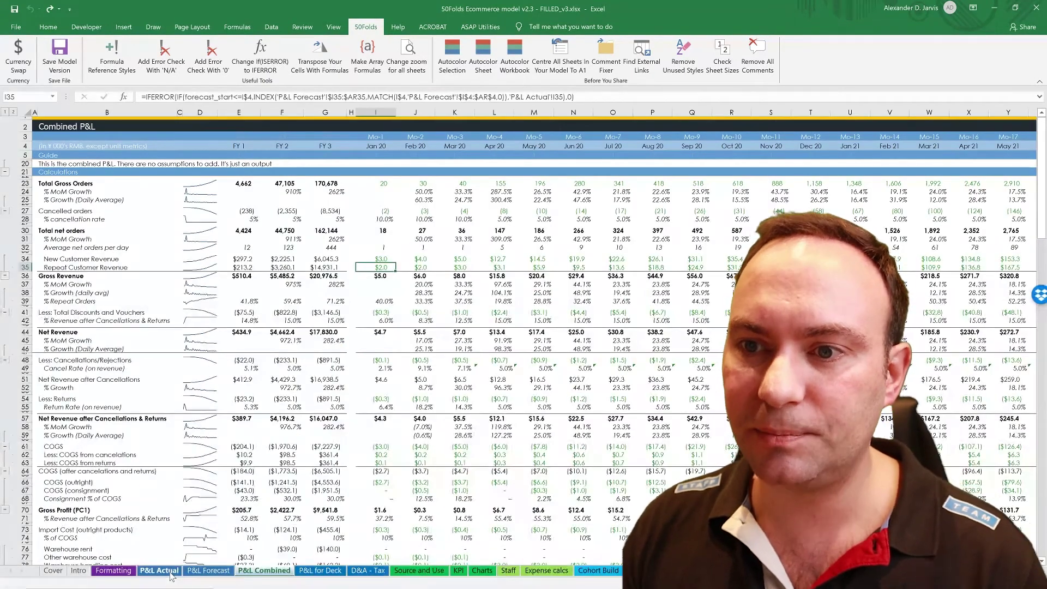
{"action": "left_click", "coordinate": [172, 572]}
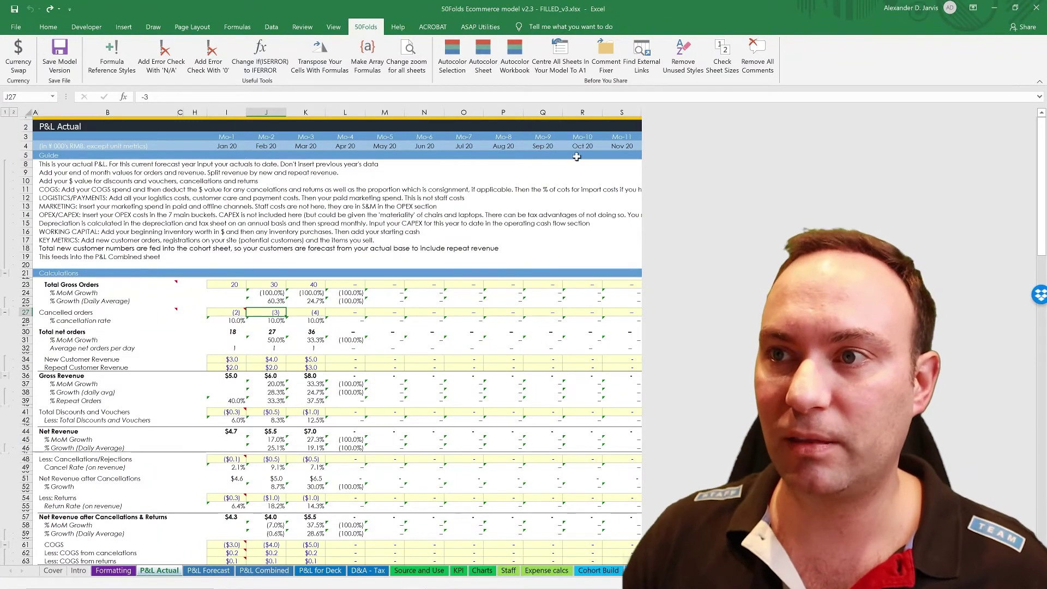
{"action": "left_click", "coordinate": [622, 136]}
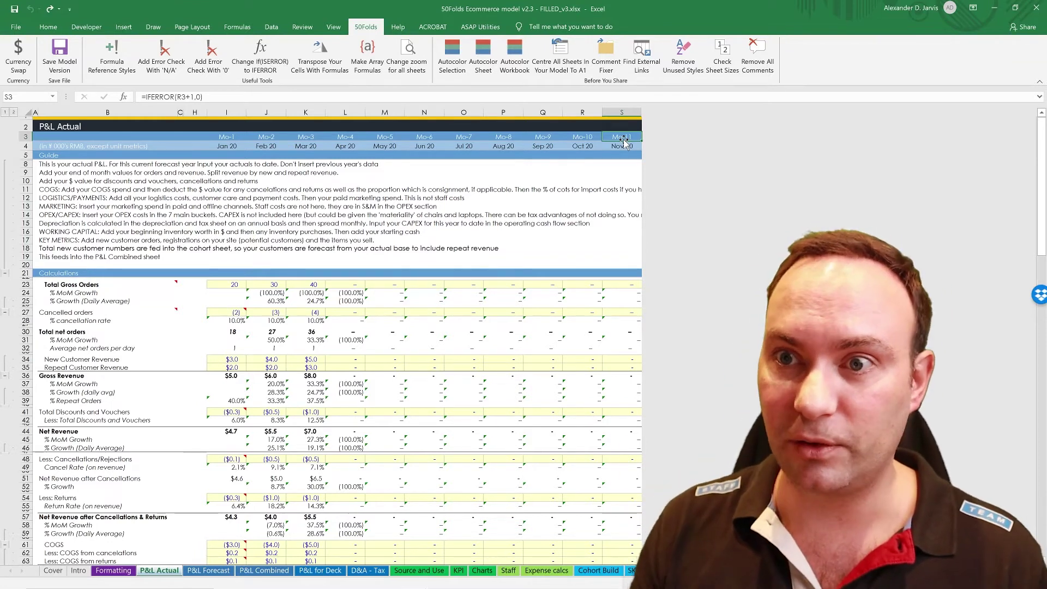
{"action": "left_click_drag", "start_coordinate": [226, 284], "coordinate": [622, 284]}
{"action": "left_click", "coordinate": [621, 284]}
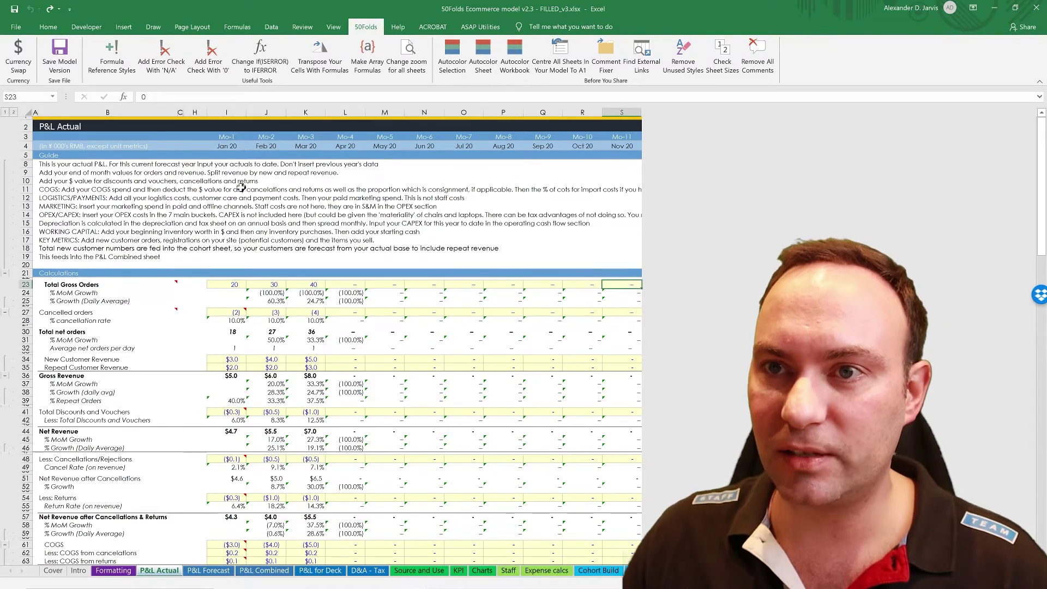
Review the first-month inputs on the P&L Actual sheet, from orders and customer revenue down to the logistics and marketing costs
{"action": "left_click_drag", "start_coordinate": [232, 284], "coordinate": [224, 505]}
{"action": "left_click", "coordinate": [229, 358]}
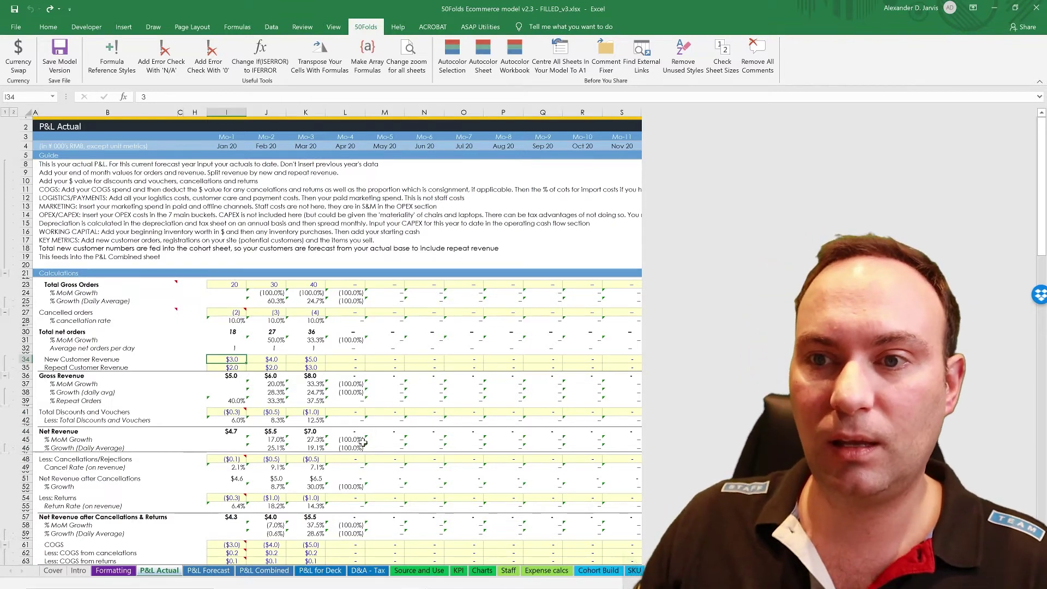
{"action": "scroll", "coordinate": [362, 442], "scroll_direction": "down", "scroll_amount": 6}
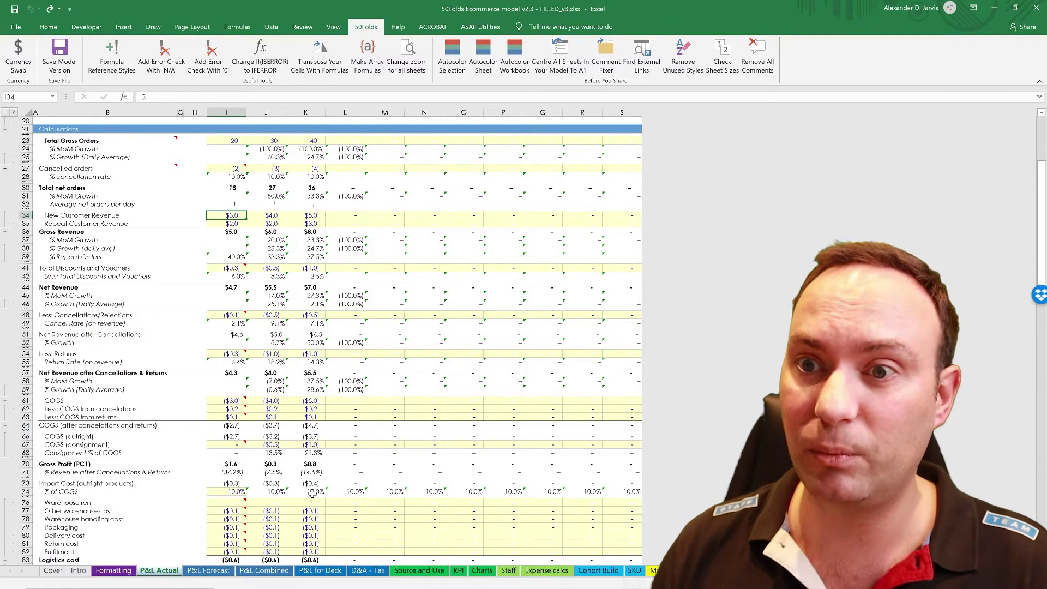
{"action": "scroll", "coordinate": [315, 390], "scroll_direction": "down", "scroll_amount": 8}
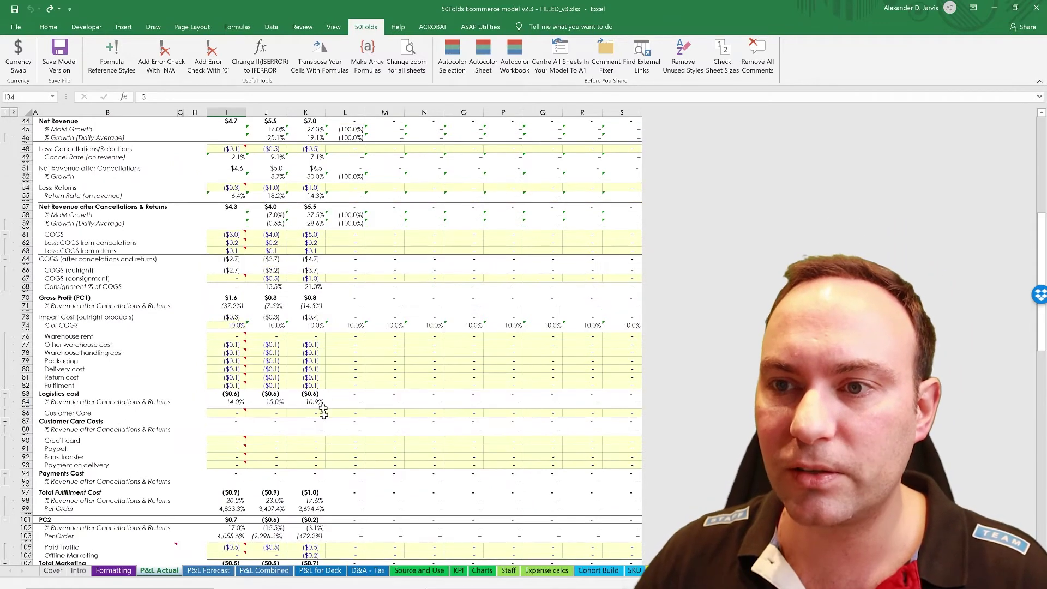
Open the P&L Forecast sheet and examine the first month's percentage assumptions for discounts, cancellations, returns and import cost
{"action": "left_click", "coordinate": [209, 570]}
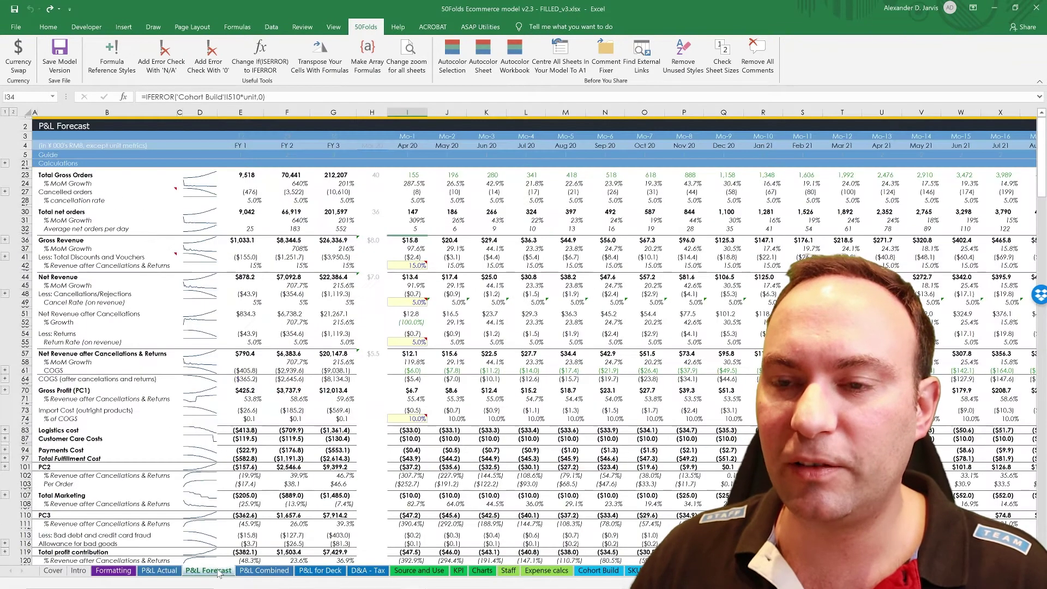
{"action": "left_click", "coordinate": [412, 265]}
{"action": "left_click_drag", "start_coordinate": [411, 266], "coordinate": [412, 447]}
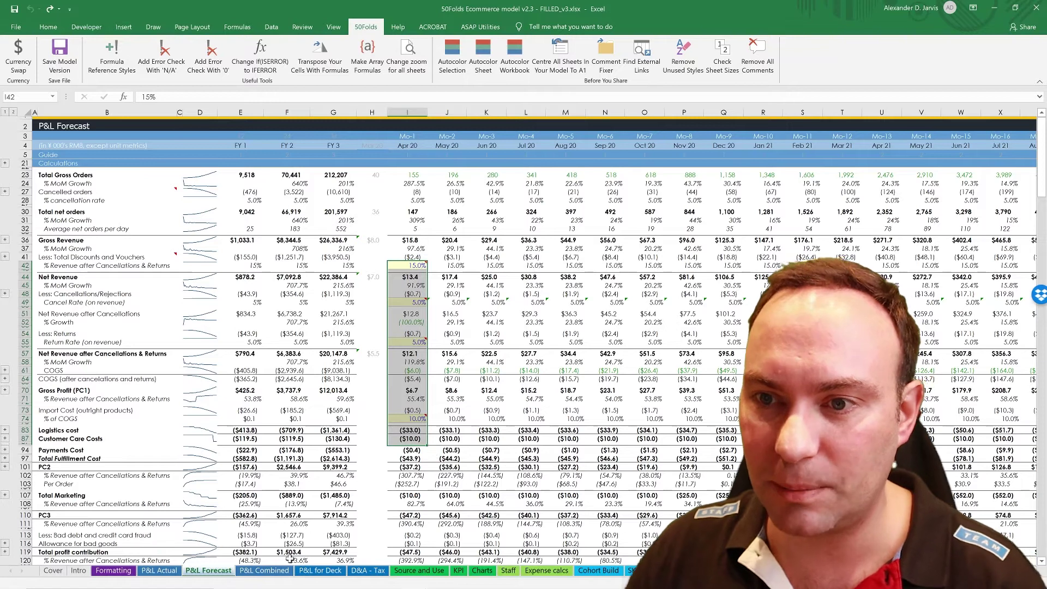
Compare the Apr 20 column of the Combined P&L with the forecast sheet's first month and the forecast start date on the Formatting sheet
{"action": "left_click", "coordinate": [267, 572]}
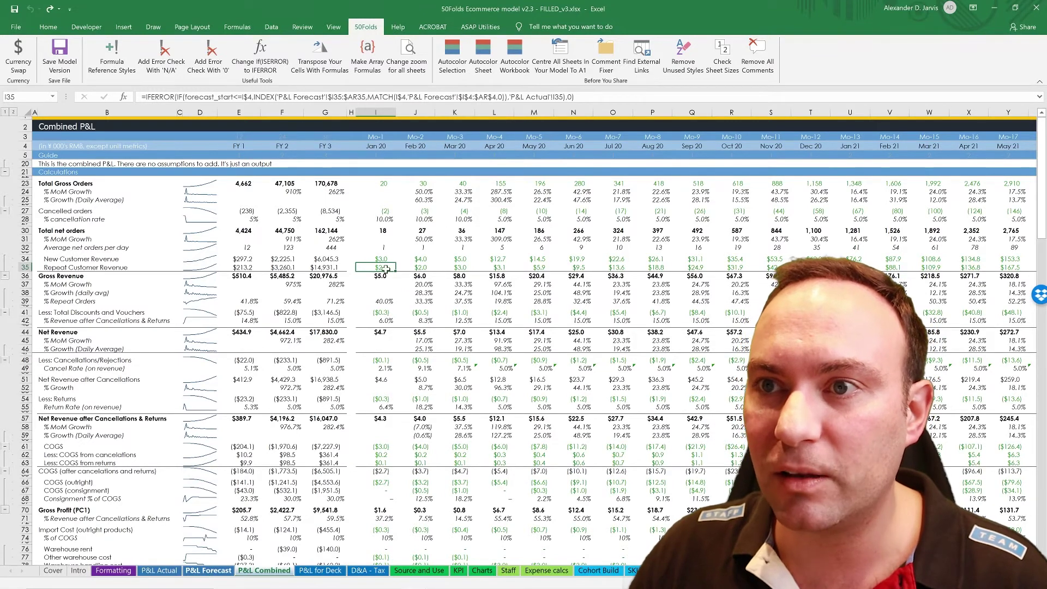
{"action": "key", "text": "ctrl+Page_Up"}
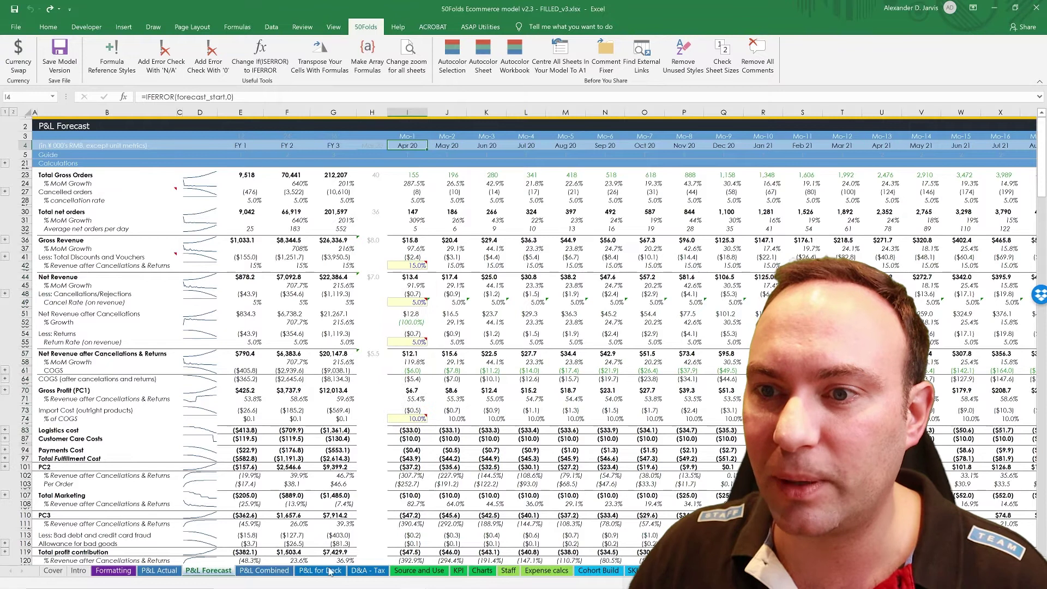
{"action": "left_click", "coordinate": [269, 571]}
{"action": "left_click_drag", "start_coordinate": [482, 140], "coordinate": [496, 351]}
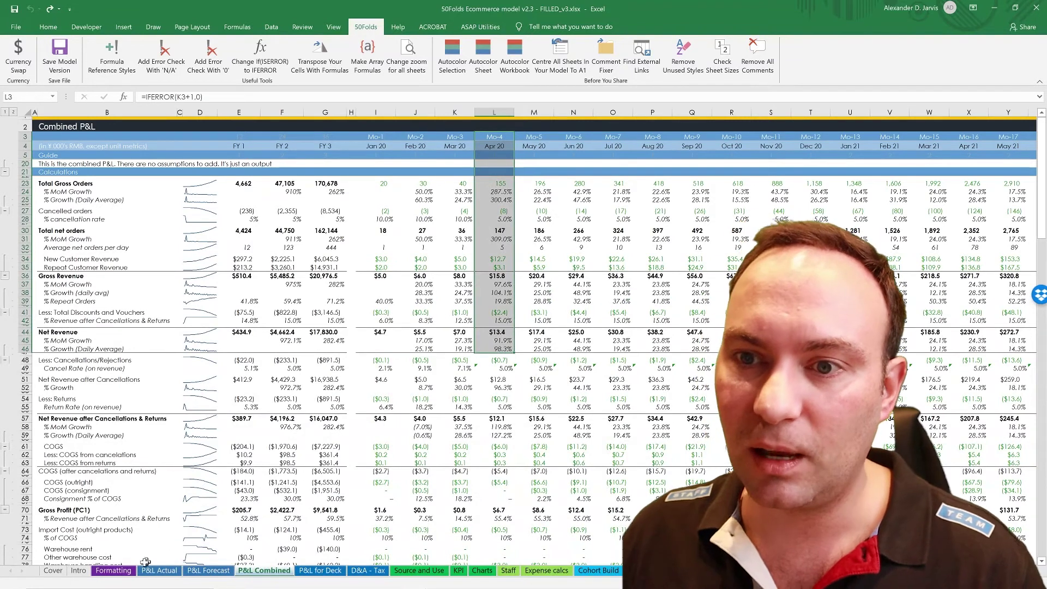
{"action": "left_click", "coordinate": [113, 571]}
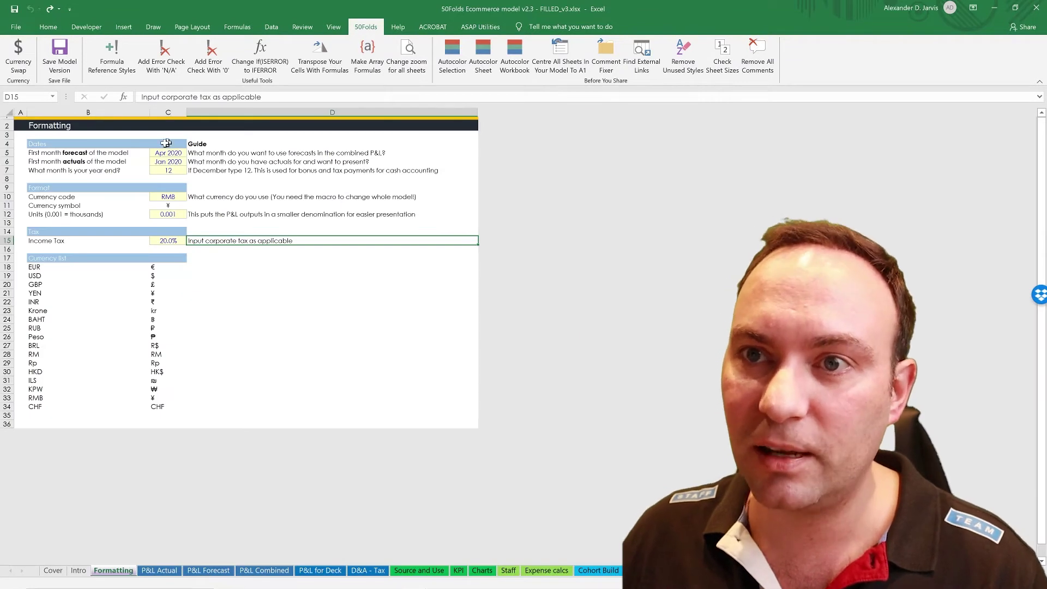
On the P&L Combined sheet, examine the % cancellation rate row across the actual and forecast months
{"action": "left_click", "coordinate": [256, 571]}
{"action": "left_click_drag", "start_coordinate": [381, 218], "coordinate": [692, 219]}
{"action": "left_click", "coordinate": [381, 230]}
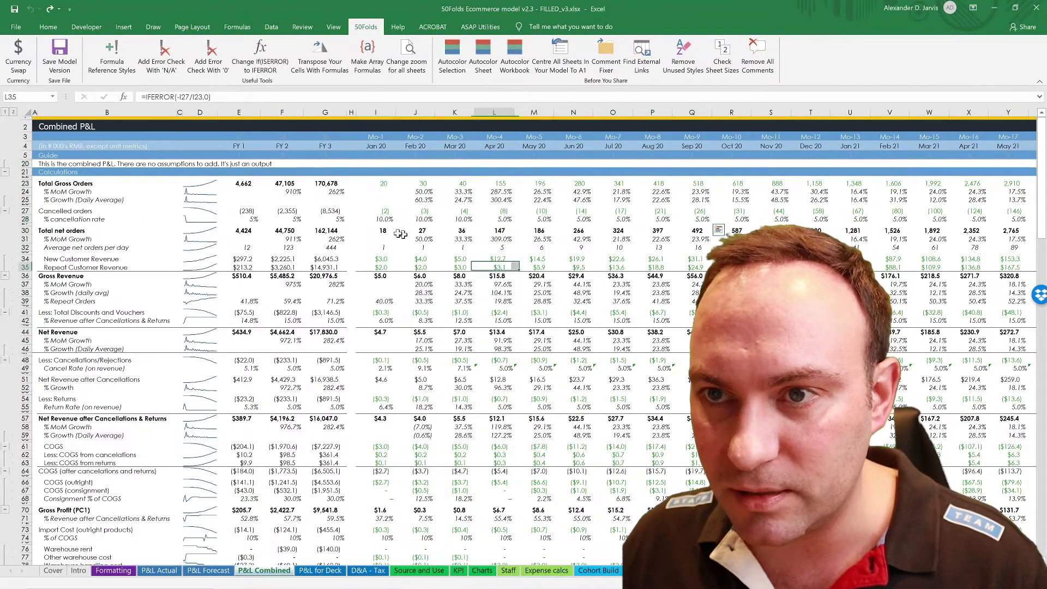
{"action": "left_click_drag", "start_coordinate": [382, 219], "coordinate": [812, 225]}
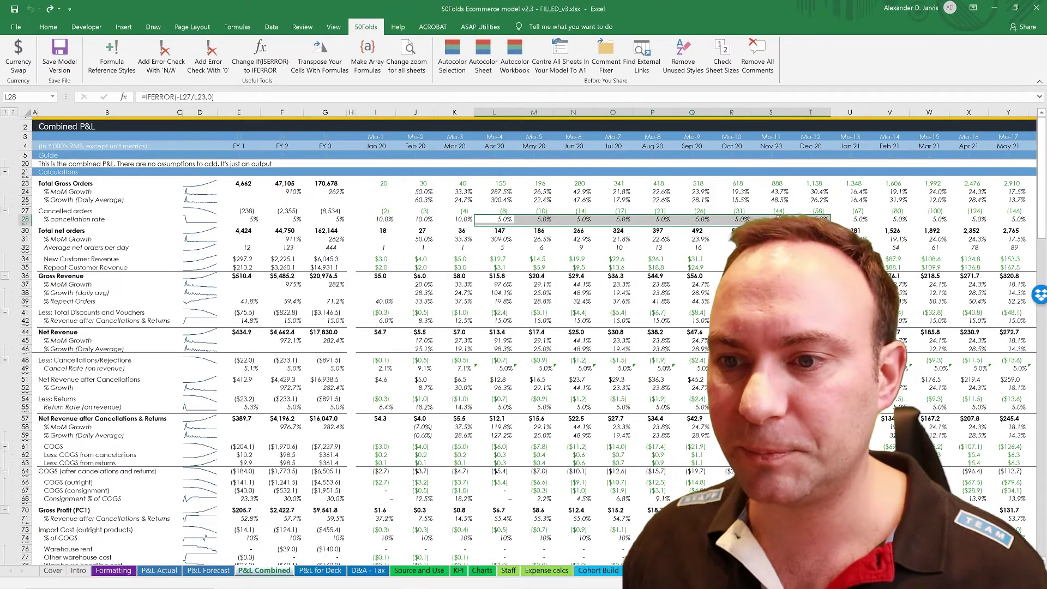
Open the P&L for Deck sheet, expand and collapse its grouped rows, and check the annual Total Gross Orders and the key metrics
{"action": "left_click", "coordinate": [319, 570]}
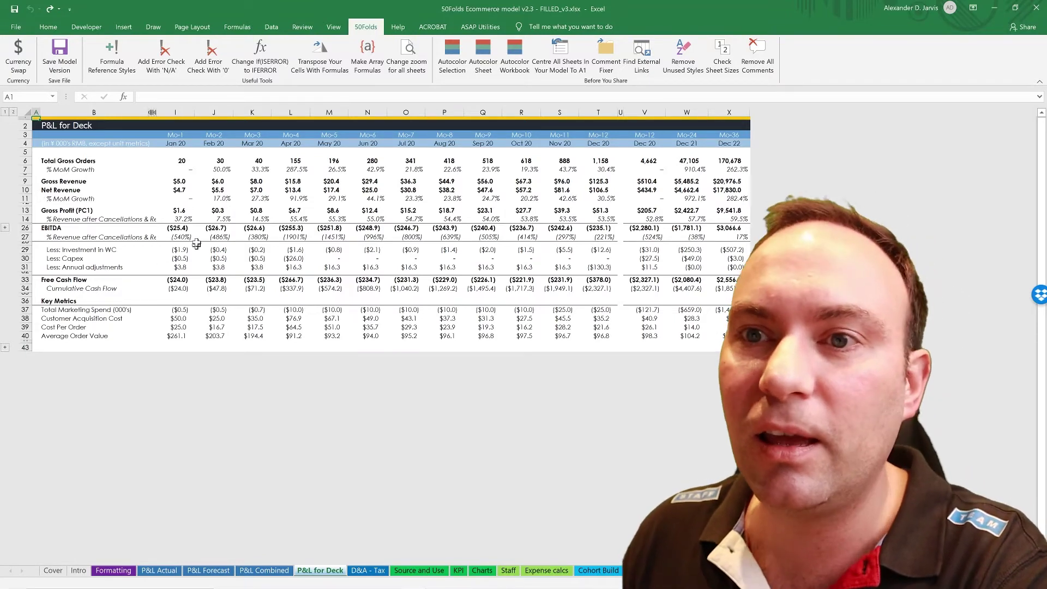
{"action": "left_click", "coordinate": [224, 210]}
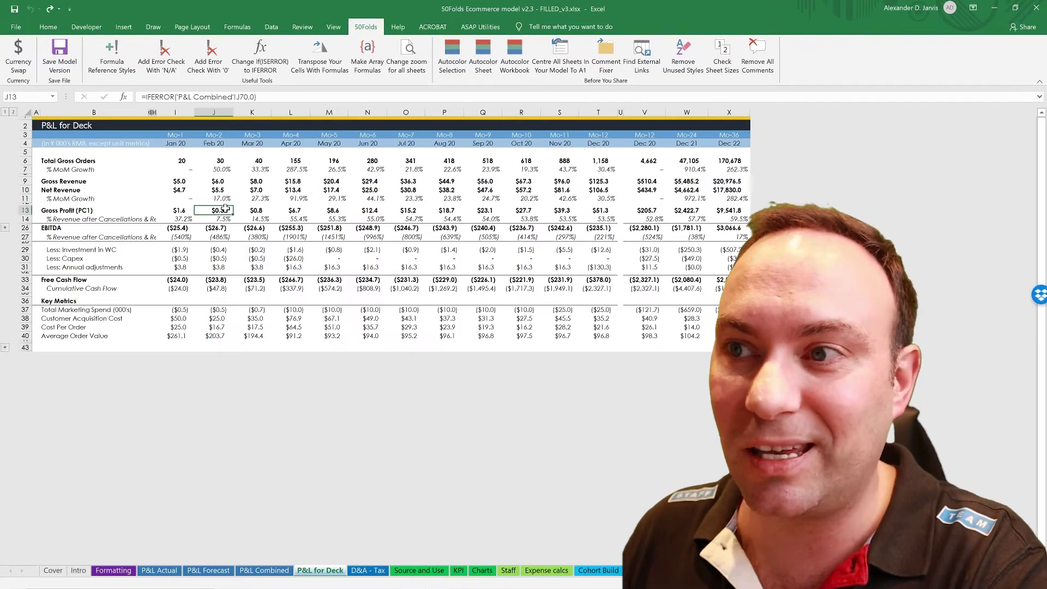
{"action": "left_click", "coordinate": [13, 112]}
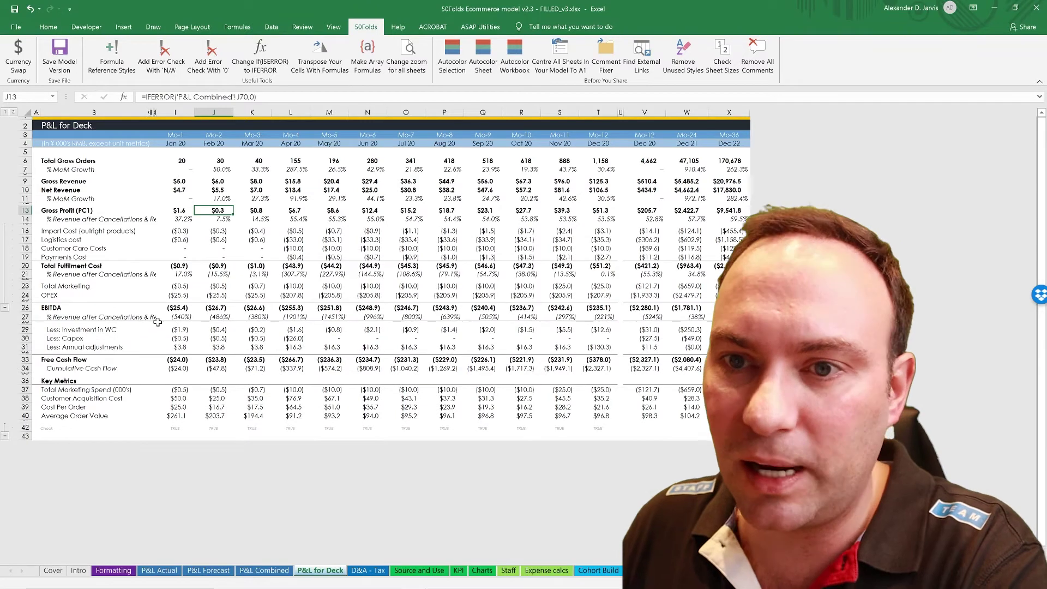
{"action": "left_click", "coordinate": [157, 322]}
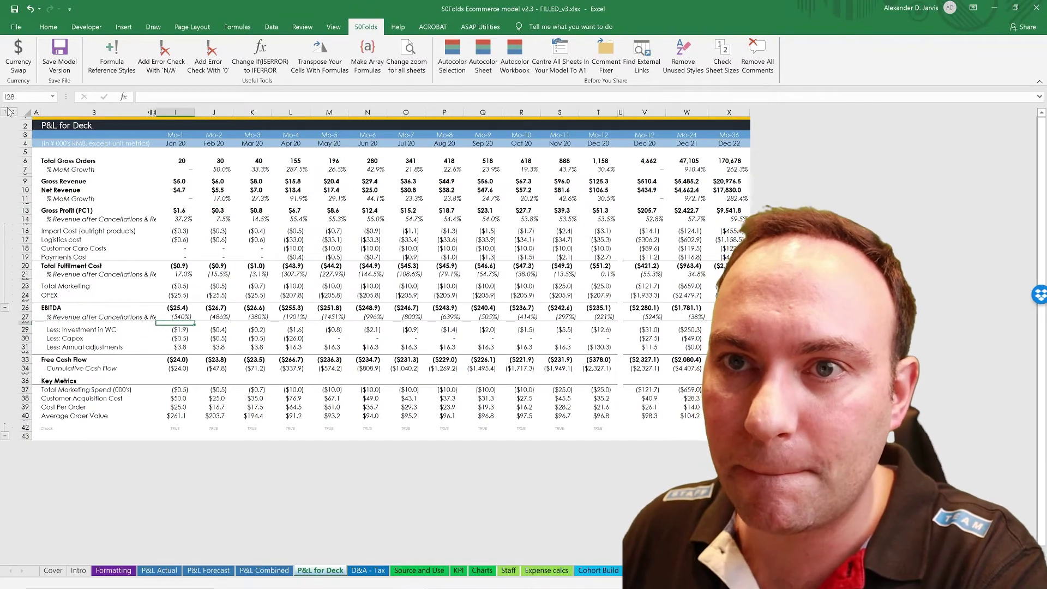
{"action": "left_click_drag", "start_coordinate": [176, 182], "coordinate": [769, 157]}
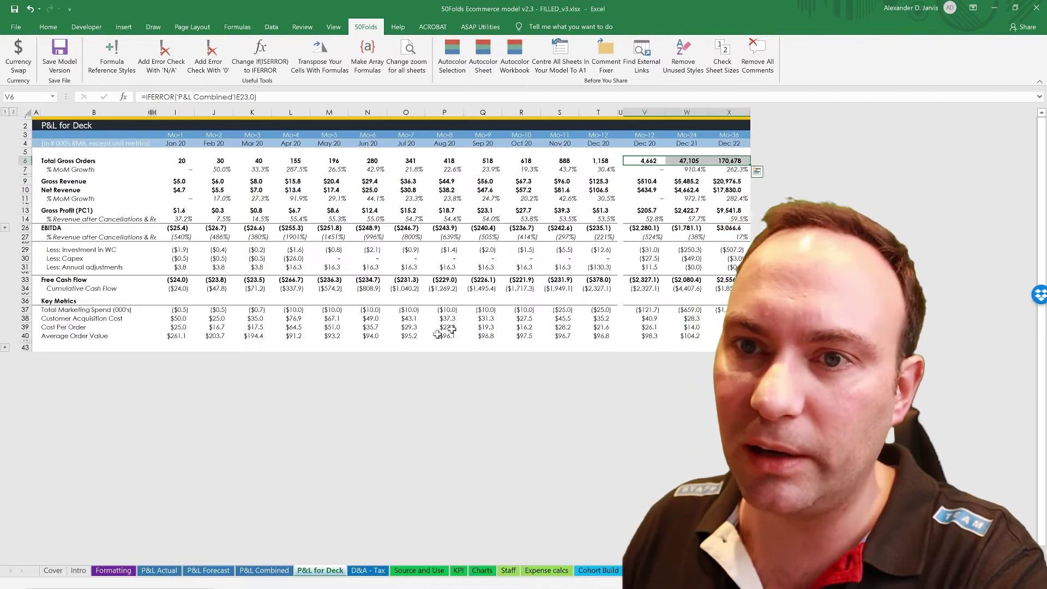
{"action": "left_click", "coordinate": [377, 314]}
{"action": "left_click", "coordinate": [368, 327]}
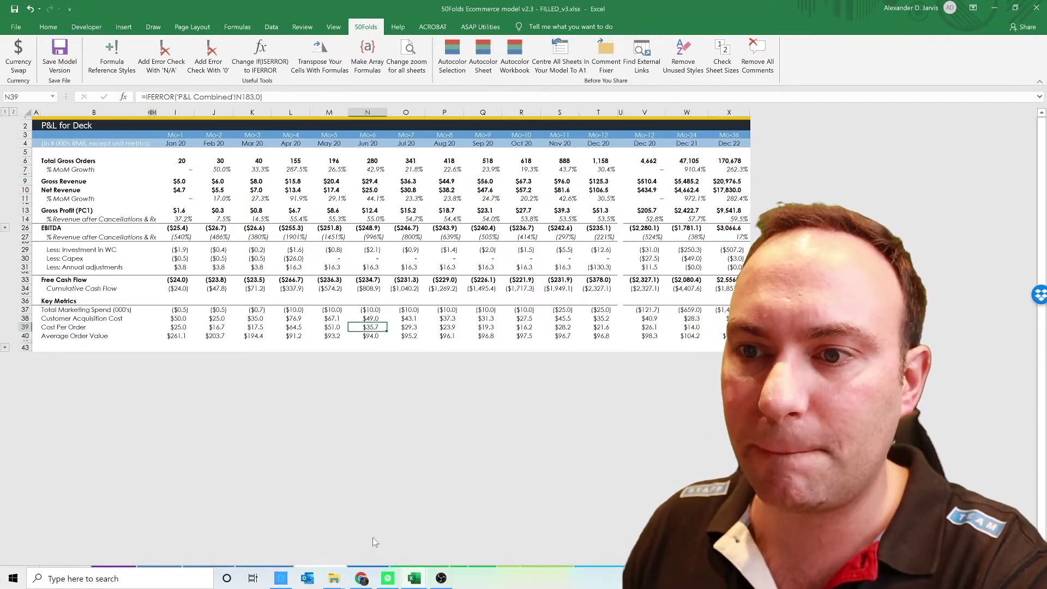
Look over the D&A - Tax sheet and the Source and Use sheet's runway notes, use-of-funds charts and total cost chart
{"action": "key", "text": "ctrl+Page_Down"}
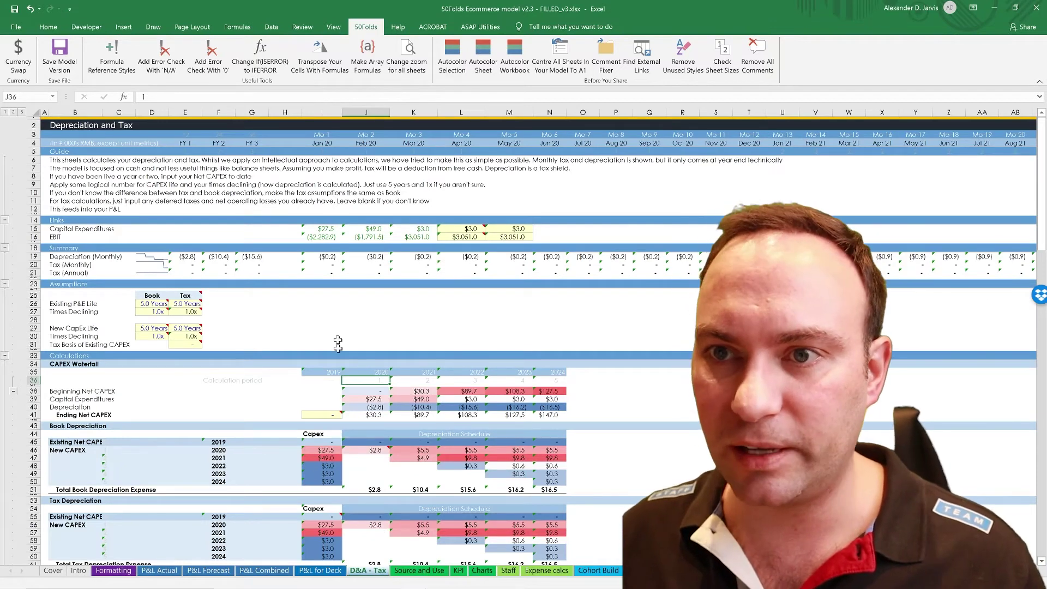
{"action": "left_click", "coordinate": [338, 319]}
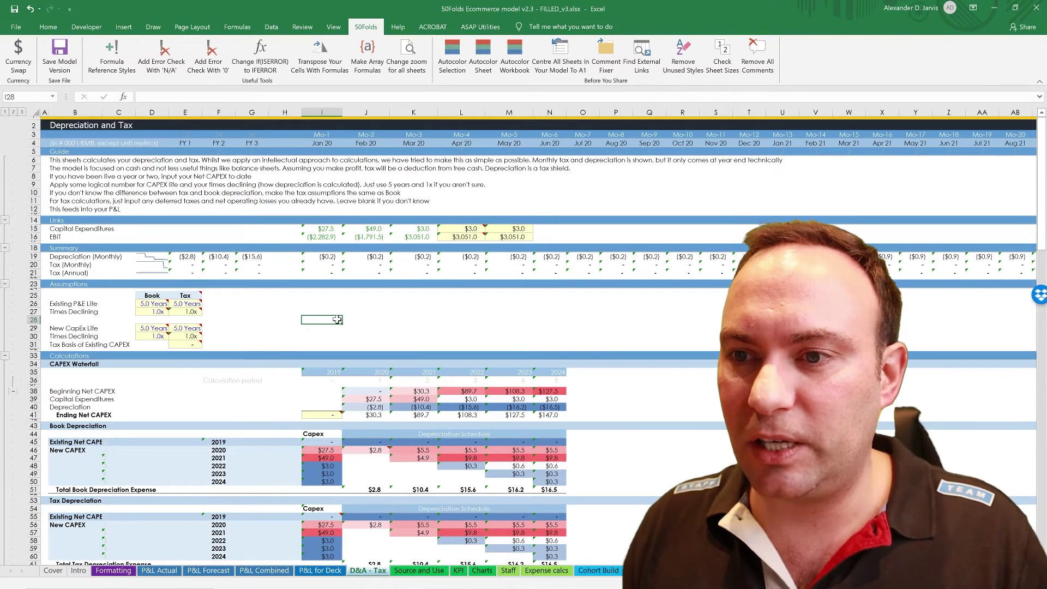
{"action": "key", "text": "ctrl+Page_Down"}
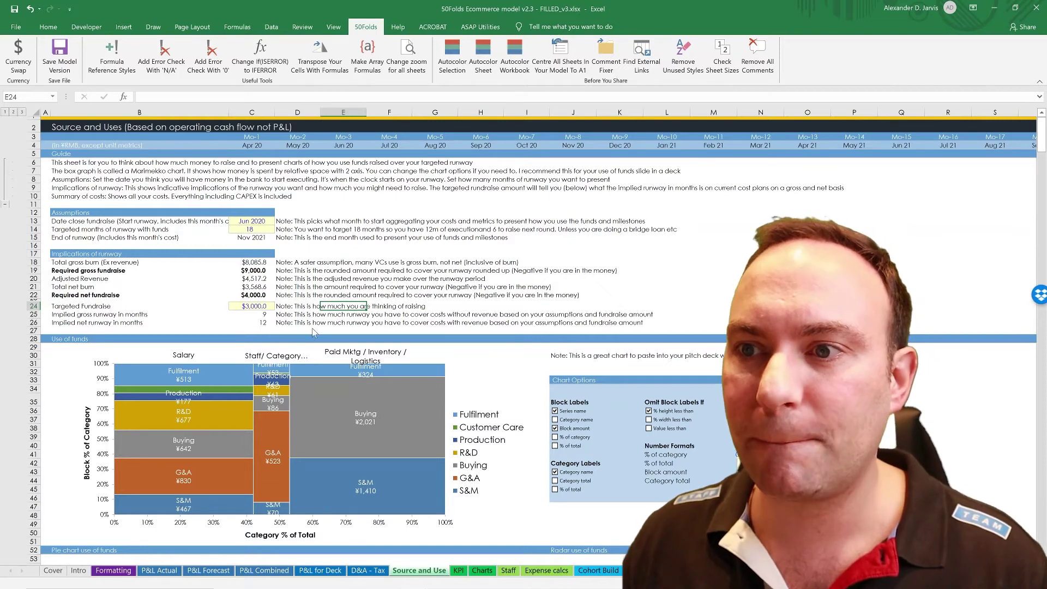
{"action": "left_click", "coordinate": [333, 294]}
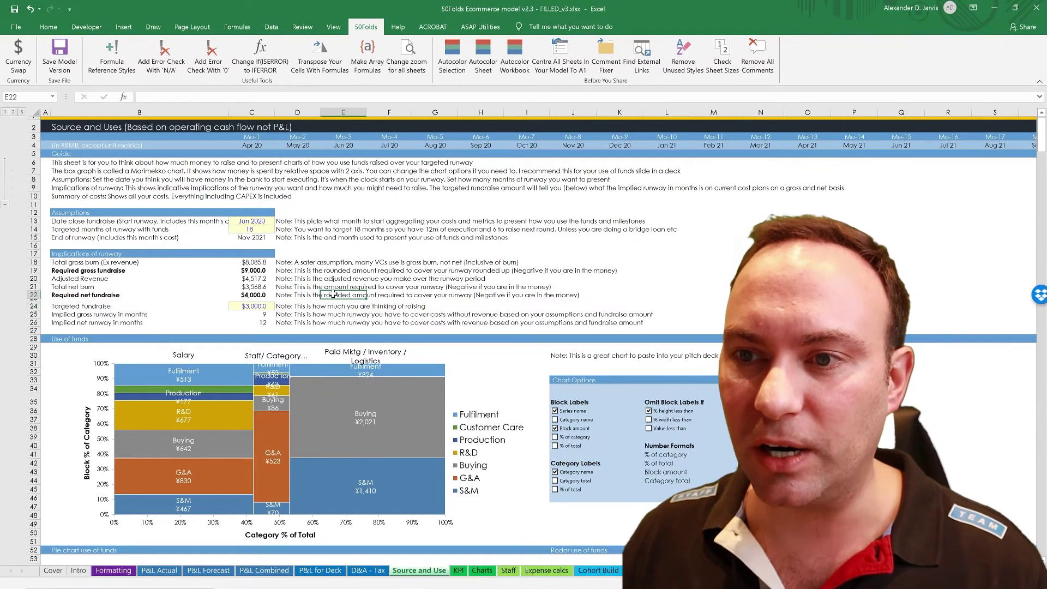
{"action": "scroll", "coordinate": [327, 327], "scroll_direction": "down", "scroll_amount": 11}
{"action": "scroll", "coordinate": [327, 349], "scroll_direction": "down", "scroll_amount": 3}
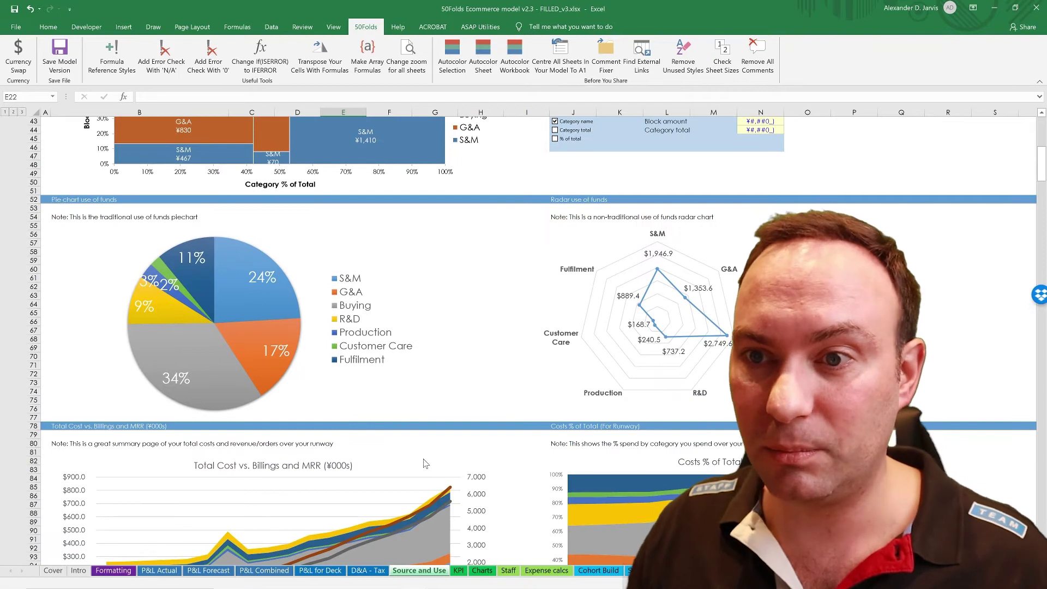
{"action": "scroll", "coordinate": [425, 463], "scroll_direction": "down", "scroll_amount": 4}
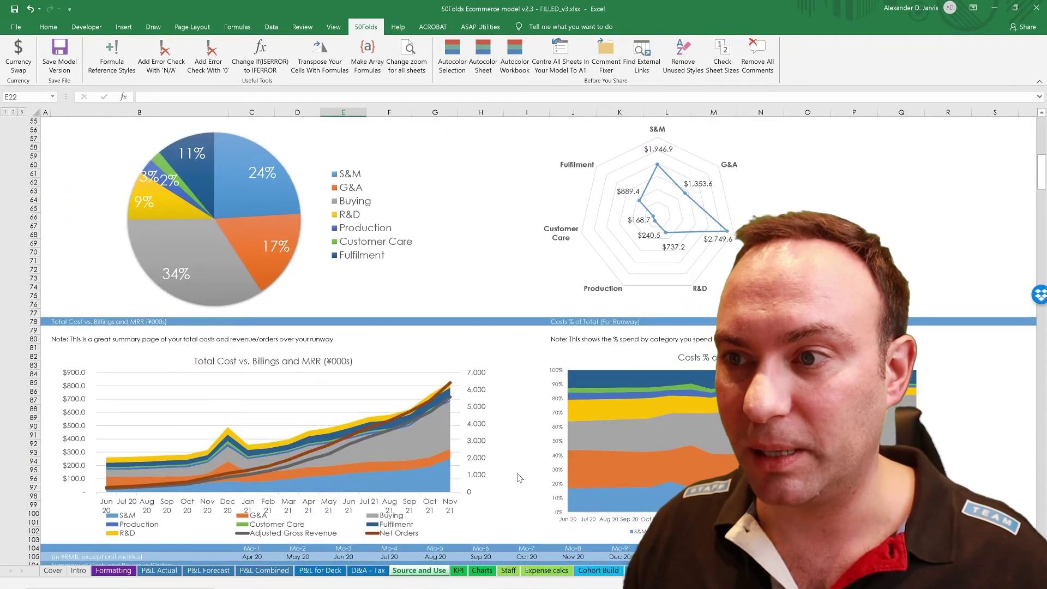
Open the KPI sheet and examine its margins, cost structure, key metrics and LTV / CAC multiples
{"action": "left_click", "coordinate": [456, 571]}
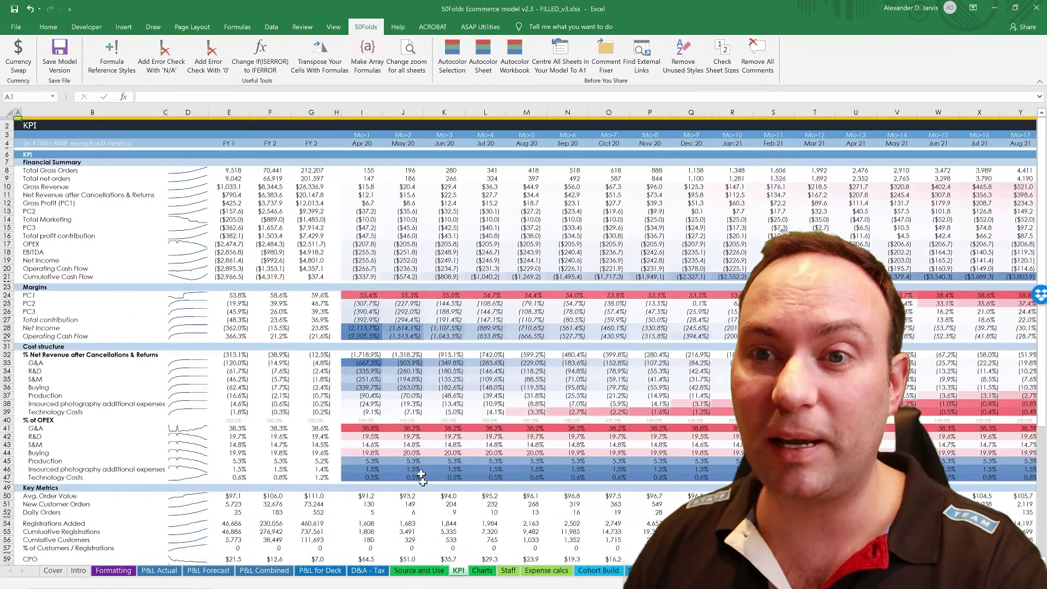
{"action": "left_click", "coordinate": [385, 337]}
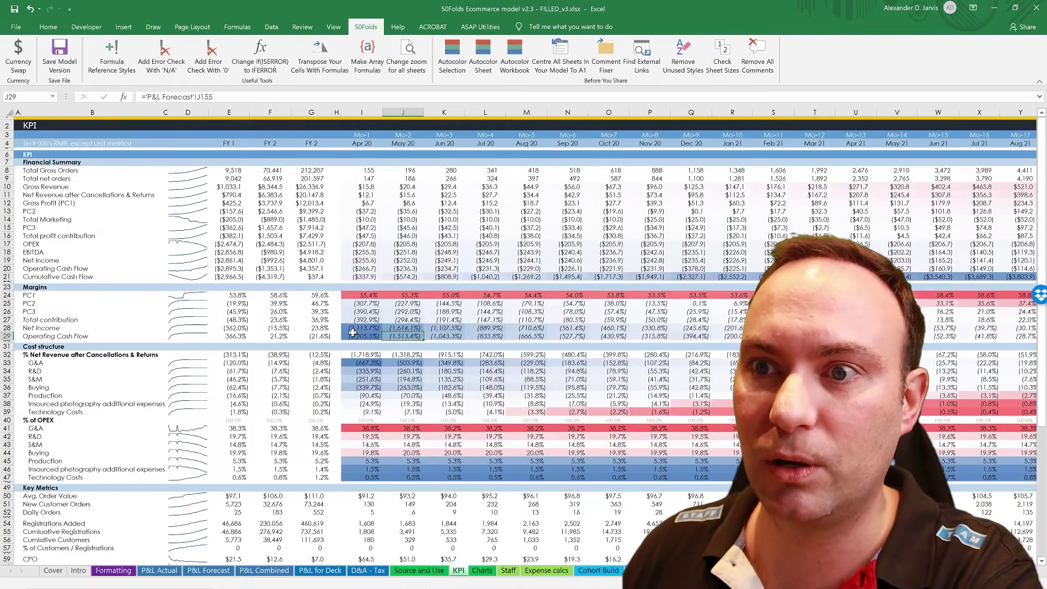
{"action": "left_click_drag", "start_coordinate": [45, 297], "coordinate": [52, 320]}
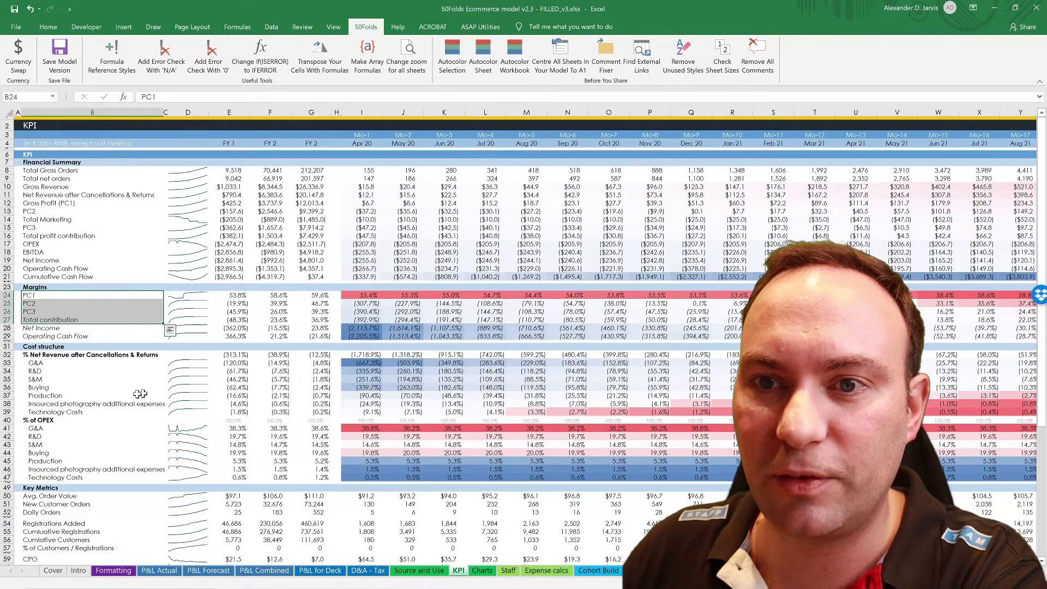
{"action": "left_click_drag", "start_coordinate": [267, 371], "coordinate": [309, 470]}
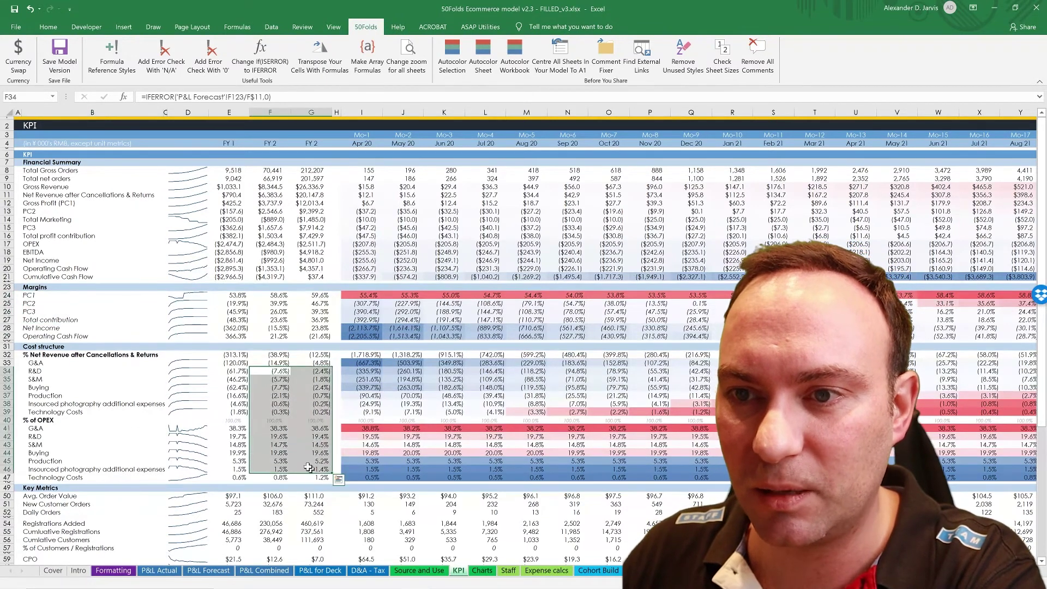
{"action": "scroll", "coordinate": [262, 350], "scroll_direction": "down", "scroll_amount": 5}
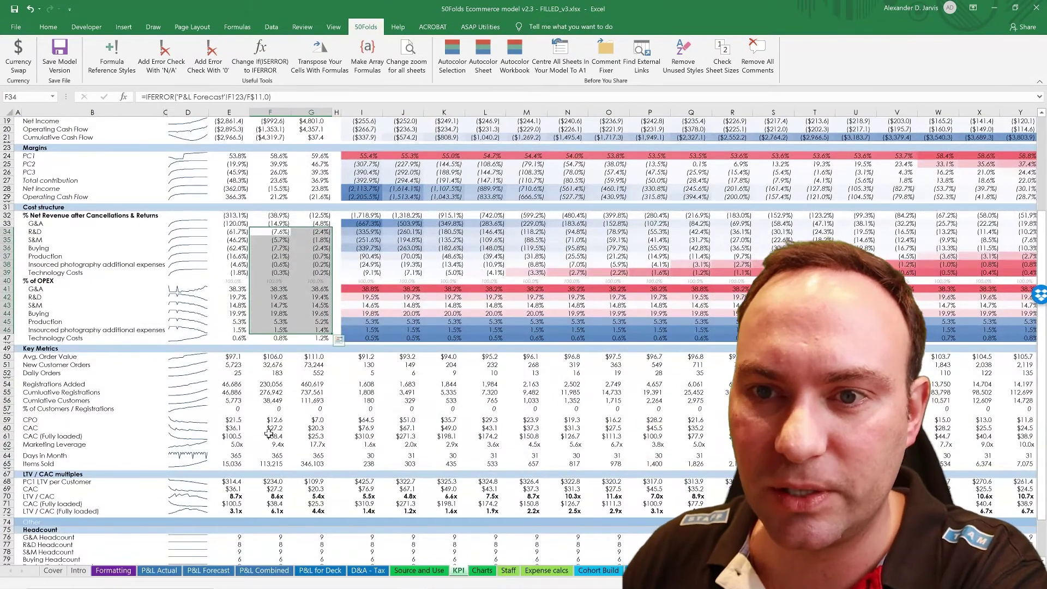
Review the KPI sheet's key metrics and LTV / CAC multiples, then return to its financial summary
{"action": "scroll", "coordinate": [270, 442], "scroll_direction": "down", "scroll_amount": 6}
{"action": "scroll", "coordinate": [267, 420], "scroll_direction": "up", "scroll_amount": 12}
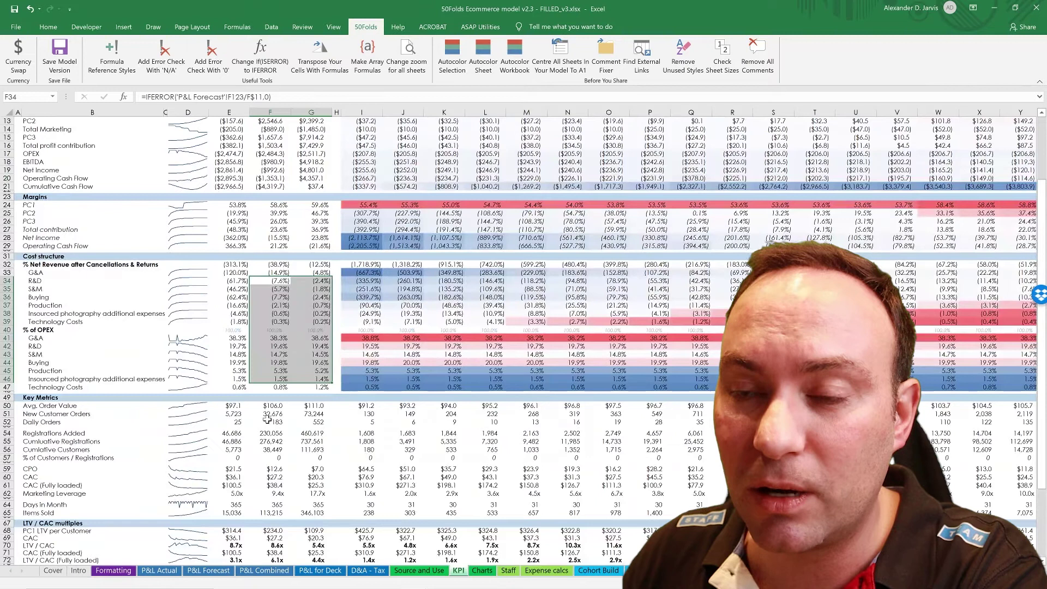
{"action": "left_click", "coordinate": [255, 289]}
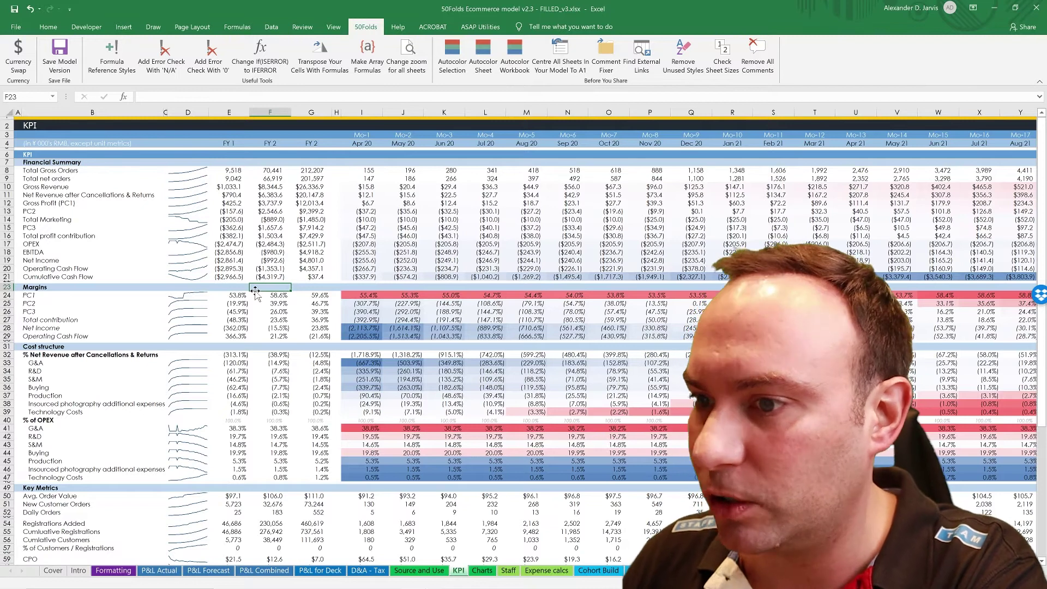
Open the Charts sheet and look through the headcount, logistics, production cost and cohort KPI charts
{"action": "left_click", "coordinate": [484, 571]}
{"action": "scroll", "coordinate": [459, 441], "scroll_direction": "down", "scroll_amount": 6}
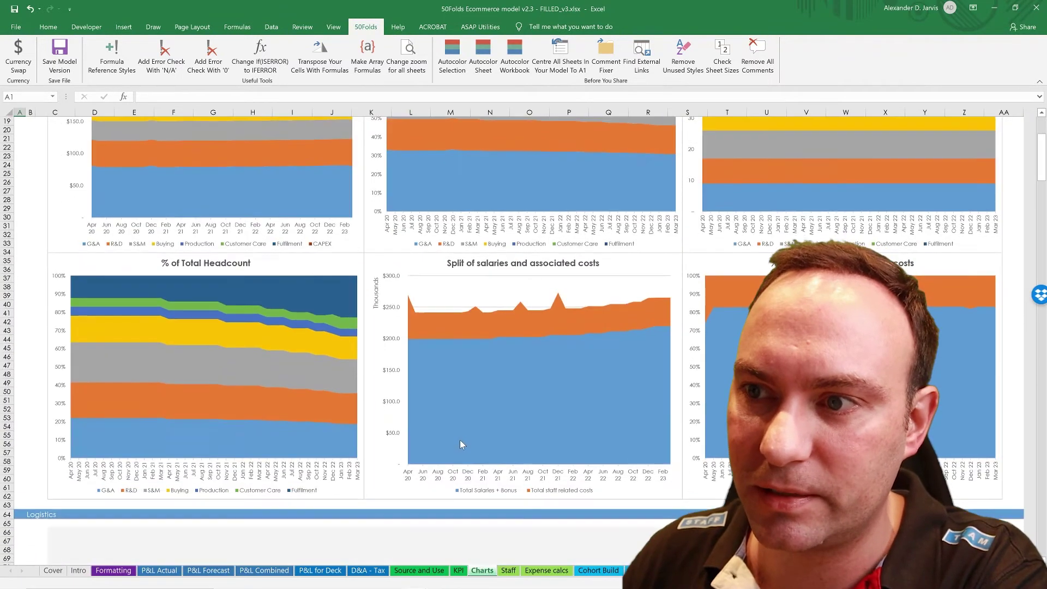
{"action": "scroll", "coordinate": [460, 440], "scroll_direction": "down", "scroll_amount": 20}
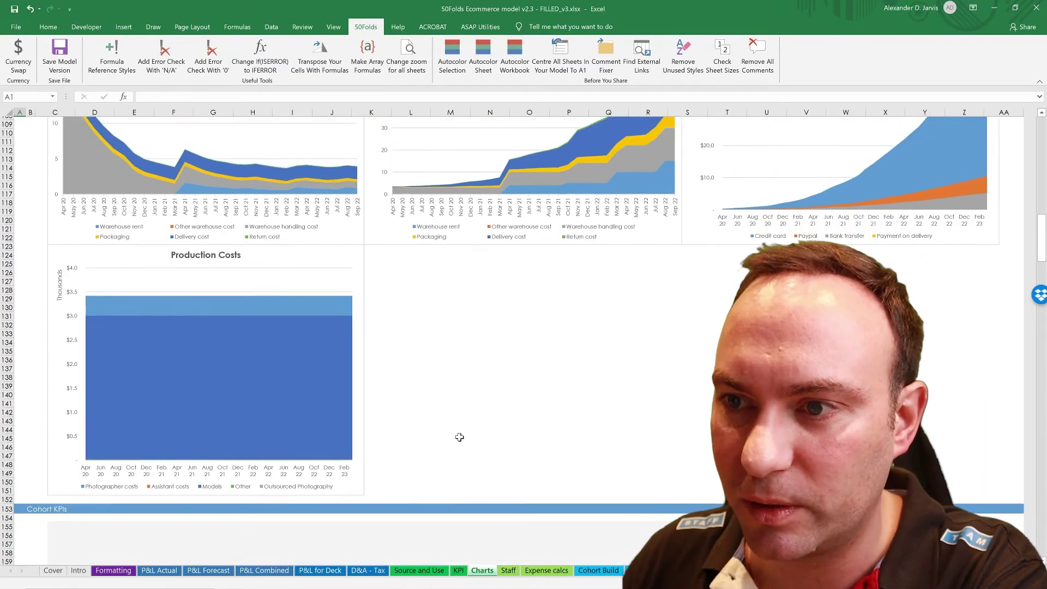
{"action": "scroll", "coordinate": [459, 439], "scroll_direction": "down", "scroll_amount": 4}
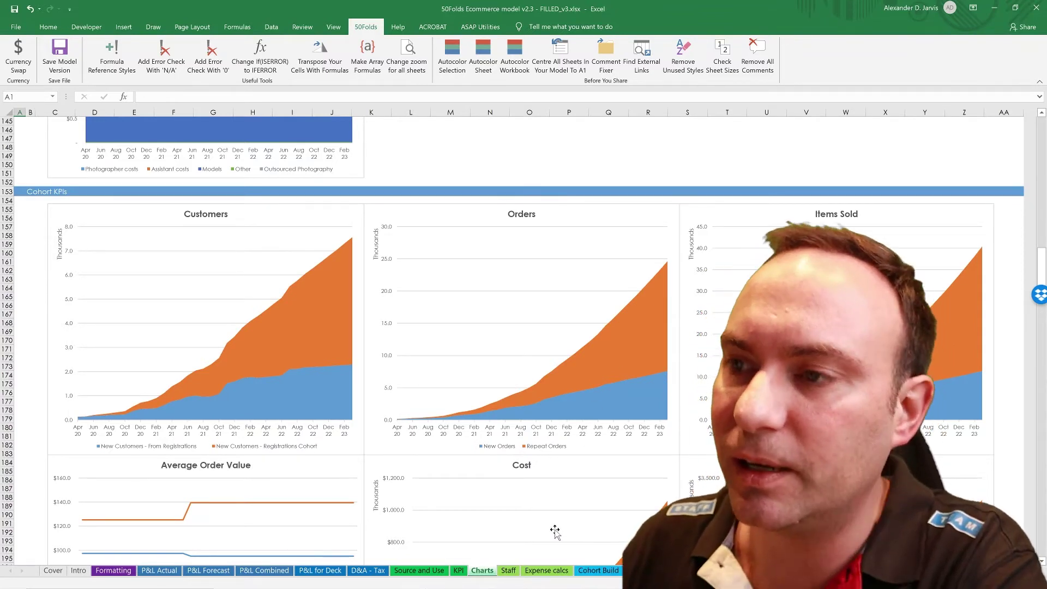
{"action": "scroll", "coordinate": [518, 404], "scroll_direction": "down", "scroll_amount": 8}
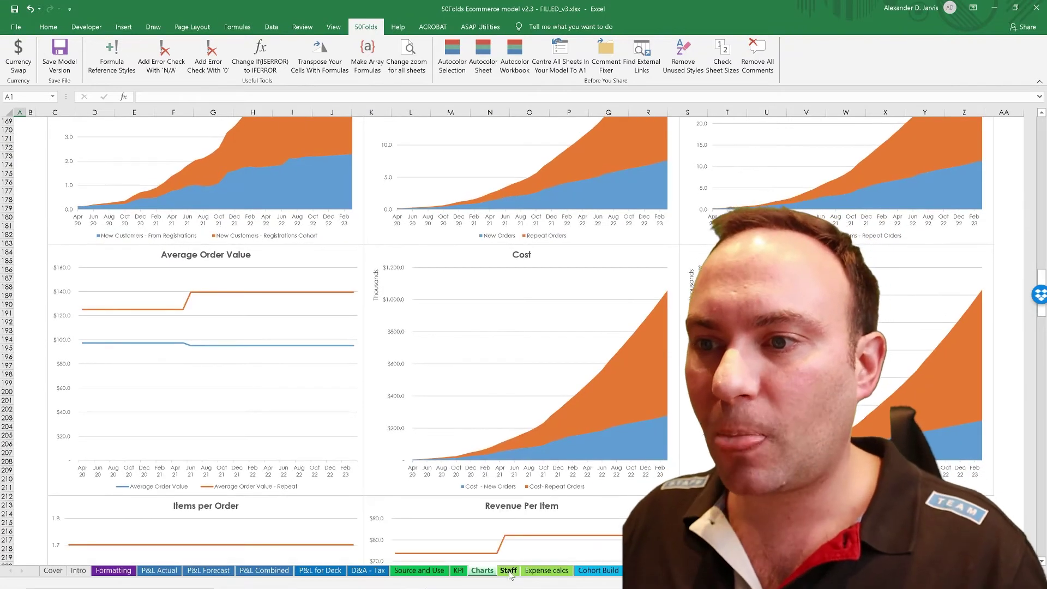
Open the Staff sheet from its top and examine the guide, cost and headcount summaries, and the G&A salary and bonus assumptions
{"action": "left_click", "coordinate": [506, 570]}
{"action": "left_click", "coordinate": [354, 367]}
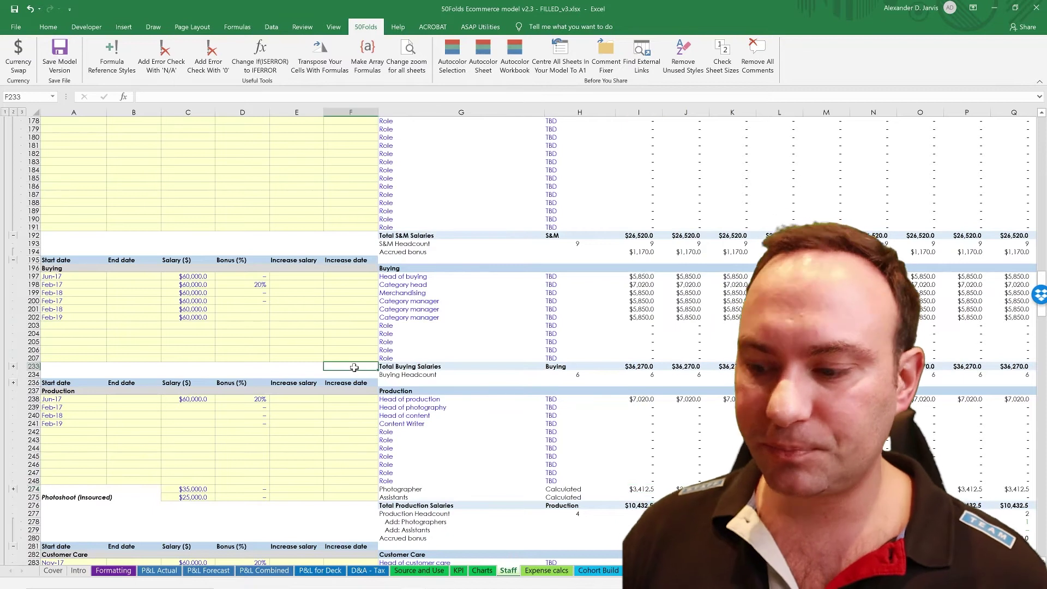
{"action": "key", "text": "ctrl+Home"}
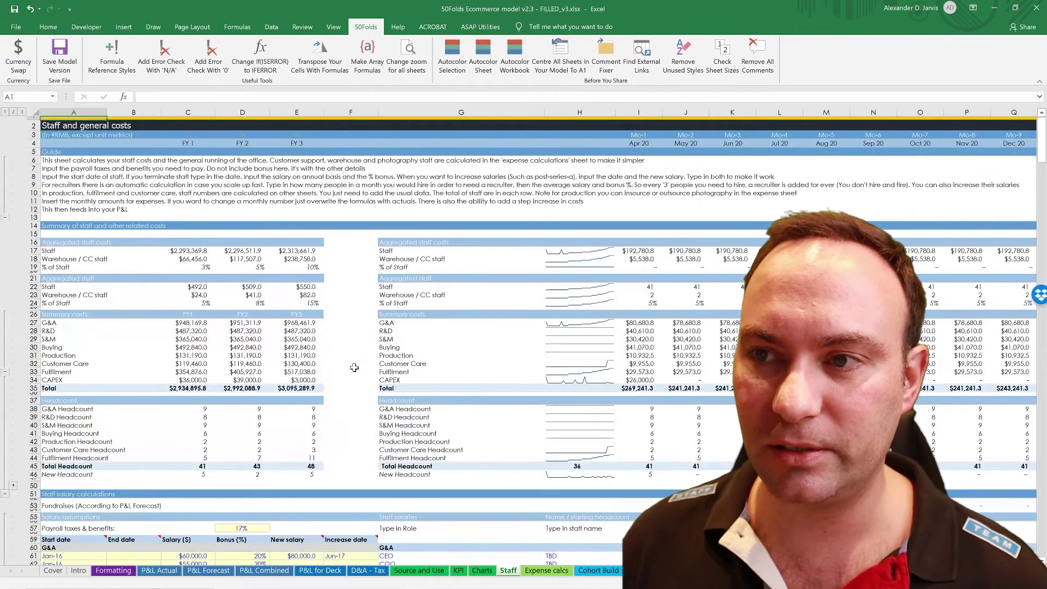
{"action": "left_click", "coordinate": [354, 367]}
{"action": "scroll", "coordinate": [380, 354], "scroll_direction": "down", "scroll_amount": 8}
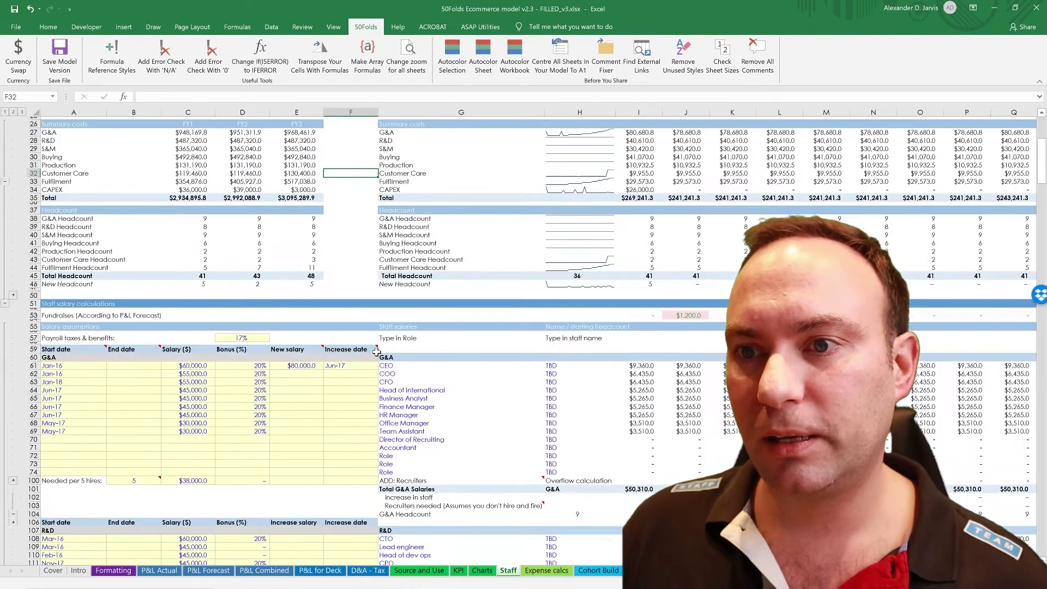
{"action": "scroll", "coordinate": [256, 354], "scroll_direction": "down", "scroll_amount": 6}
{"action": "left_click_drag", "start_coordinate": [184, 243], "coordinate": [278, 305]}
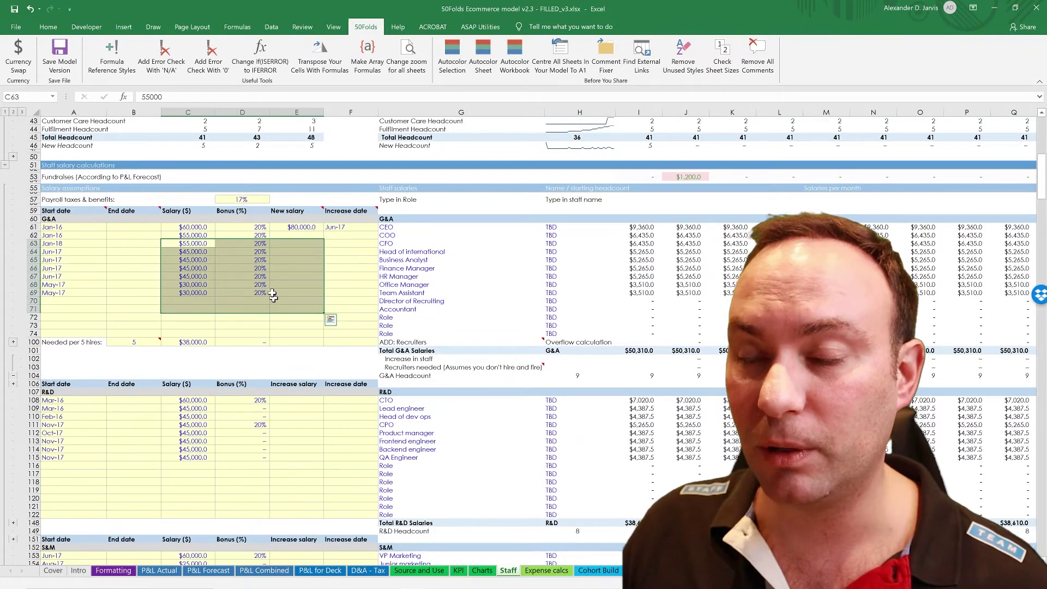
{"action": "left_click_drag", "start_coordinate": [247, 257], "coordinate": [286, 318]}
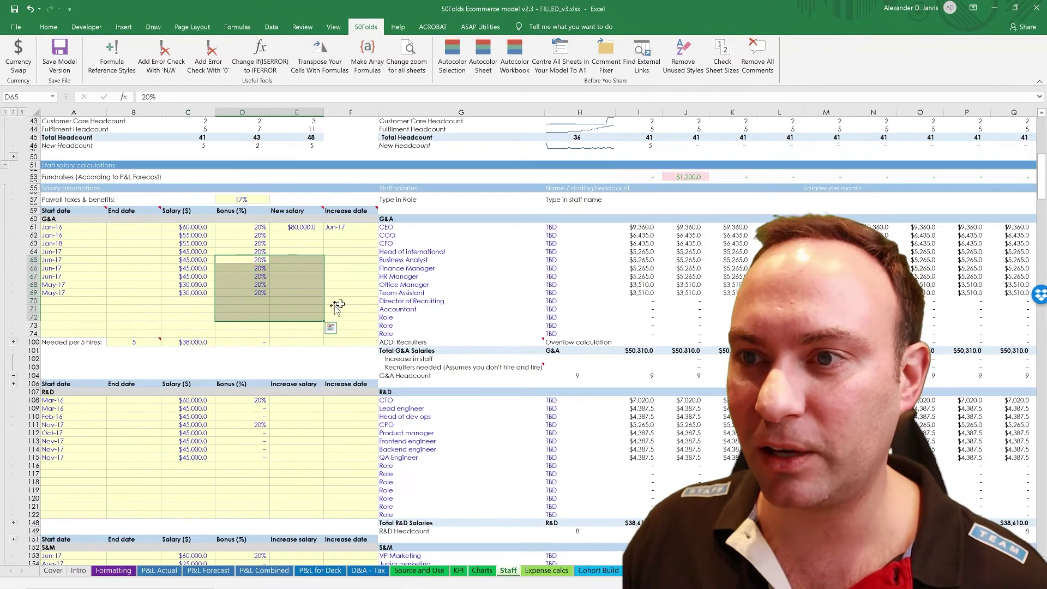
Review the Staff sheet's salary blocks from R&D through Fulfilment, including the calculated Photographer and Assistants entries under Production
{"action": "scroll", "coordinate": [307, 362], "scroll_direction": "down", "scroll_amount": 10}
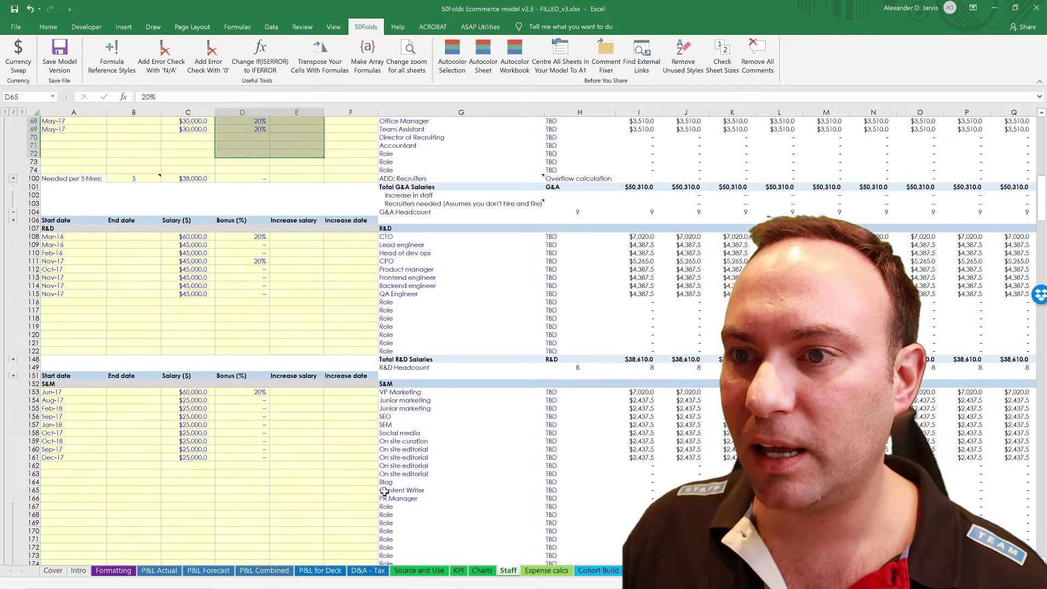
{"action": "scroll", "coordinate": [370, 470], "scroll_direction": "down", "scroll_amount": 18}
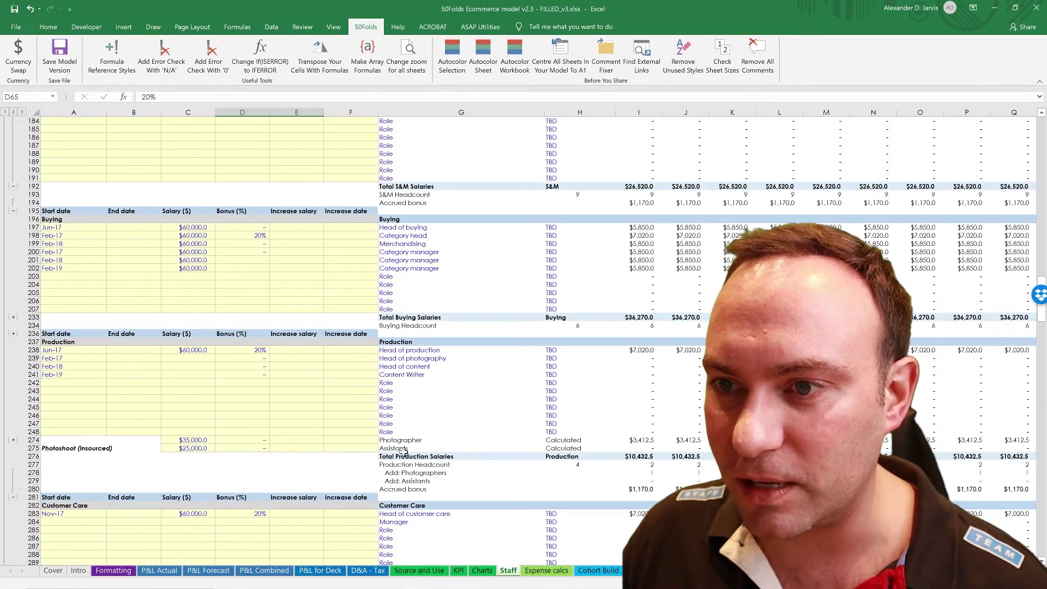
{"action": "left_click", "coordinate": [469, 448]}
{"action": "left_click_drag", "start_coordinate": [561, 440], "coordinate": [562, 448]}
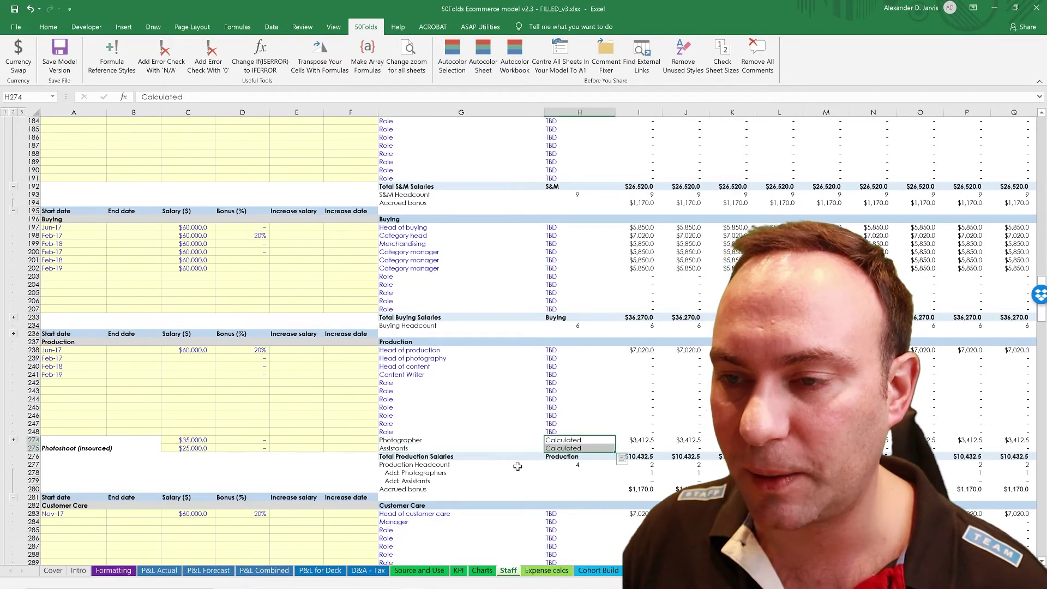
{"action": "scroll", "coordinate": [491, 434], "scroll_direction": "down", "scroll_amount": 6}
{"action": "scroll", "coordinate": [477, 431], "scroll_direction": "down", "scroll_amount": 6}
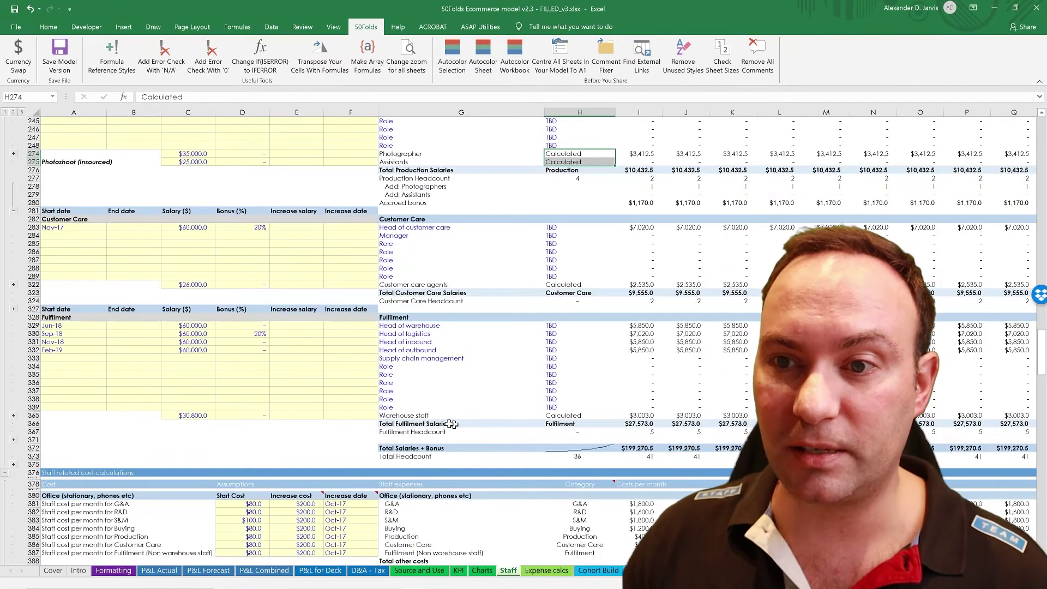
Examine the staff related cost calculations for office, onboarding, travel and various costs, down to the cost summary
{"action": "scroll", "coordinate": [437, 424], "scroll_direction": "down", "scroll_amount": 5}
{"action": "scroll", "coordinate": [195, 386], "scroll_direction": "down", "scroll_amount": 3}
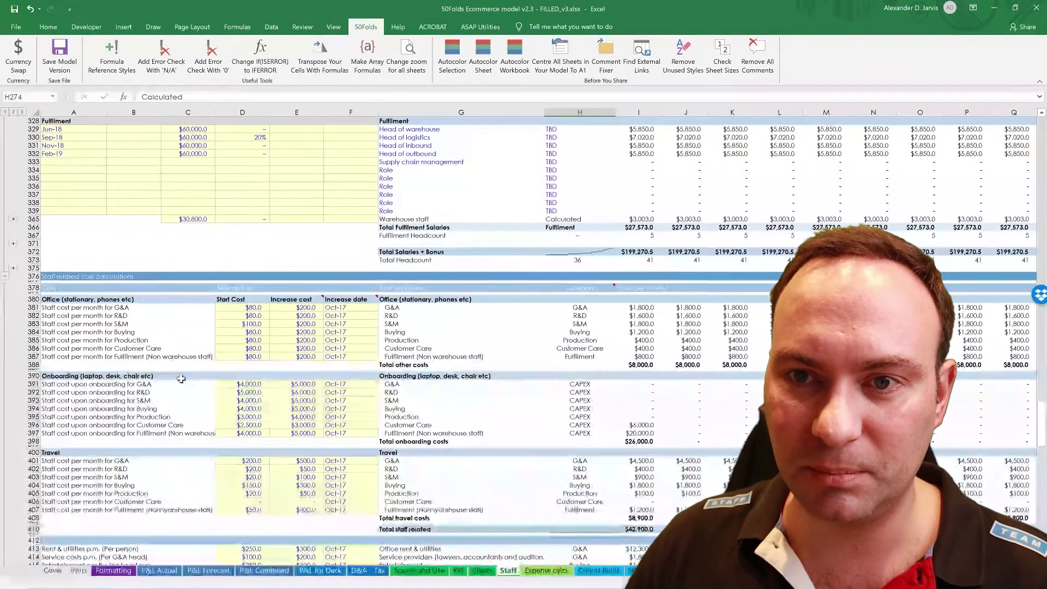
{"action": "left_click_drag", "start_coordinate": [130, 315], "coordinate": [635, 556]}
{"action": "left_click", "coordinate": [732, 501]}
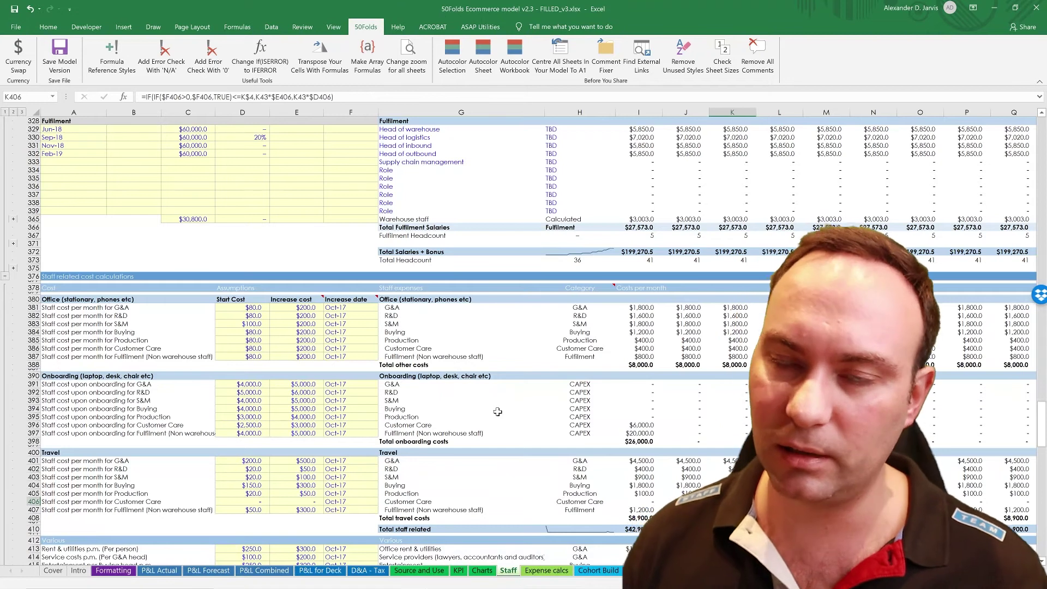
{"action": "left_click", "coordinate": [498, 411]}
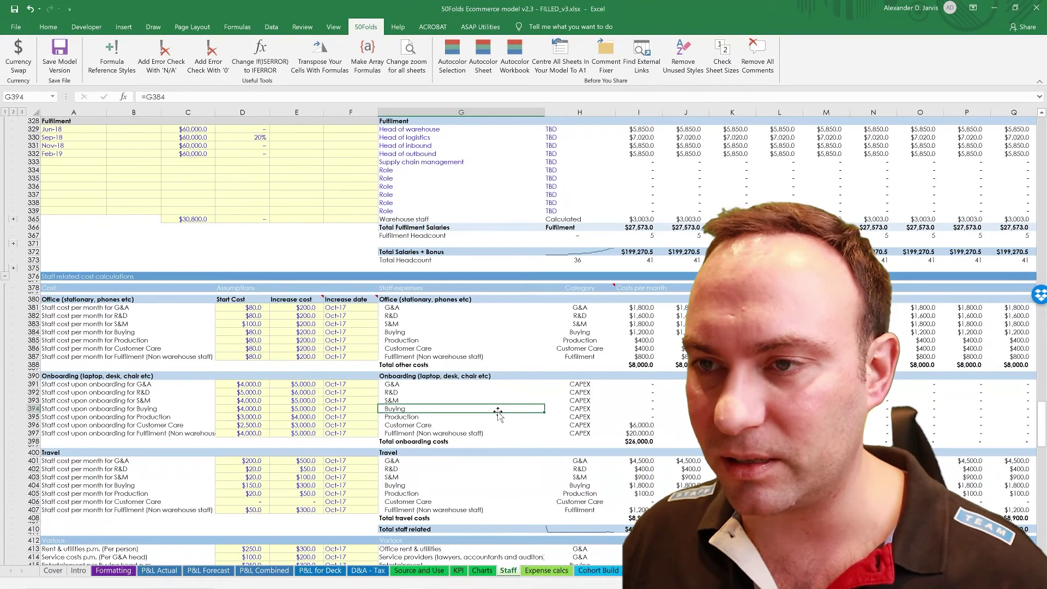
{"action": "scroll", "coordinate": [449, 398], "scroll_direction": "down", "scroll_amount": 7}
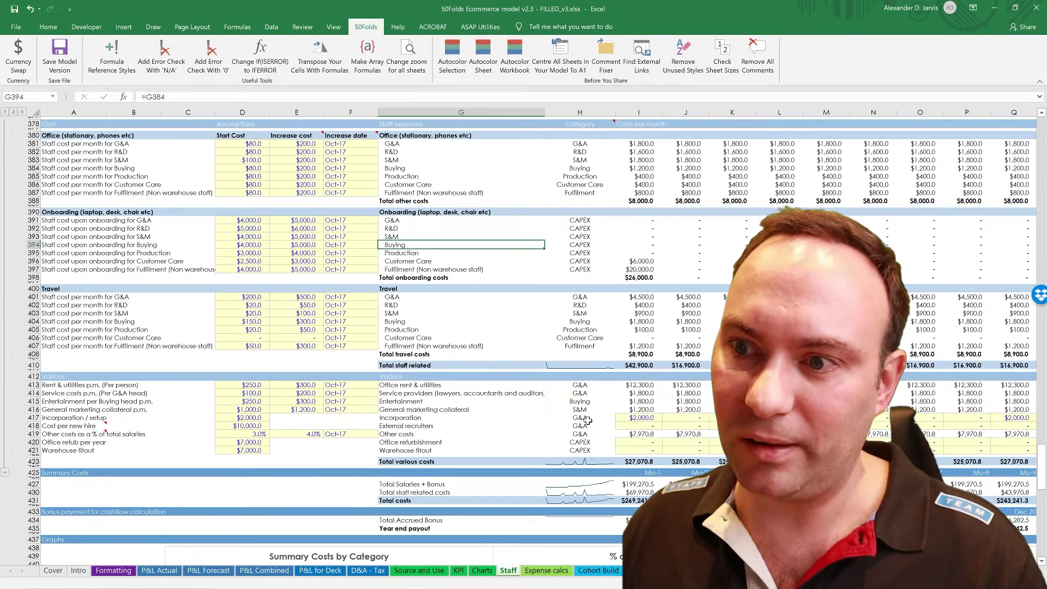
Open the Expense calcs sheet from its top and review the guide, link assumptions, summary costs and per-order costs
{"action": "left_click", "coordinate": [555, 561]}
{"action": "left_click", "coordinate": [555, 570]}
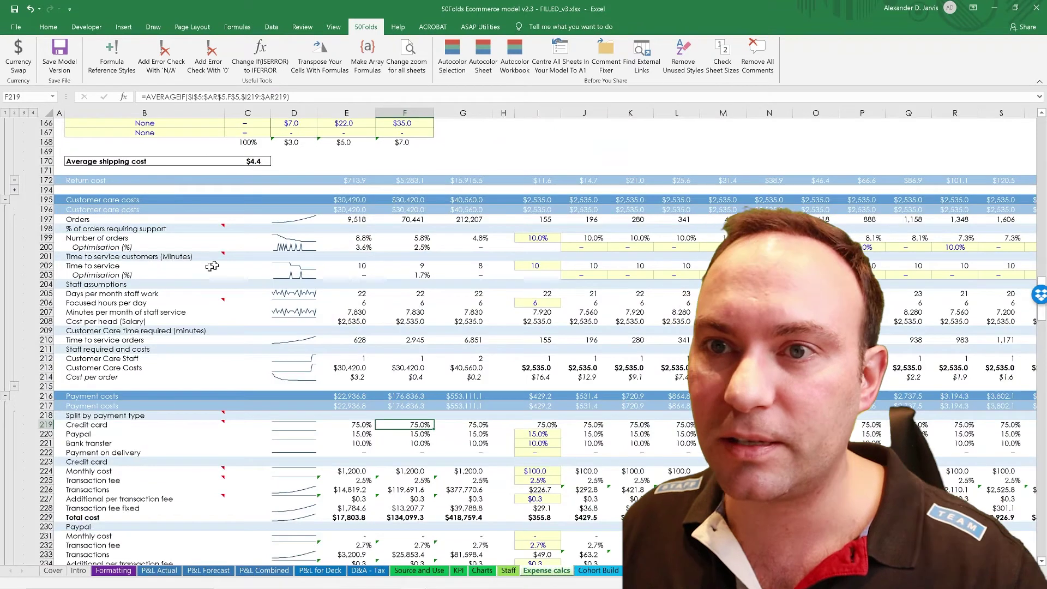
{"action": "left_click", "coordinate": [248, 301]}
{"action": "key", "text": "ctrl+Home"}
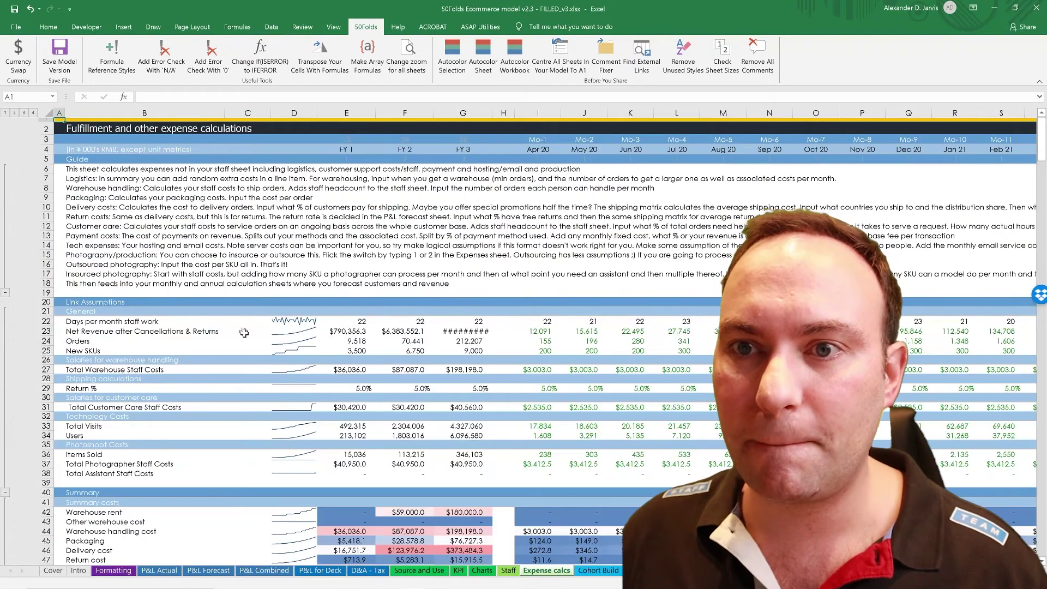
{"action": "scroll", "coordinate": [293, 378], "scroll_direction": "down", "scroll_amount": 6}
{"action": "scroll", "coordinate": [293, 377], "scroll_direction": "down", "scroll_amount": 4}
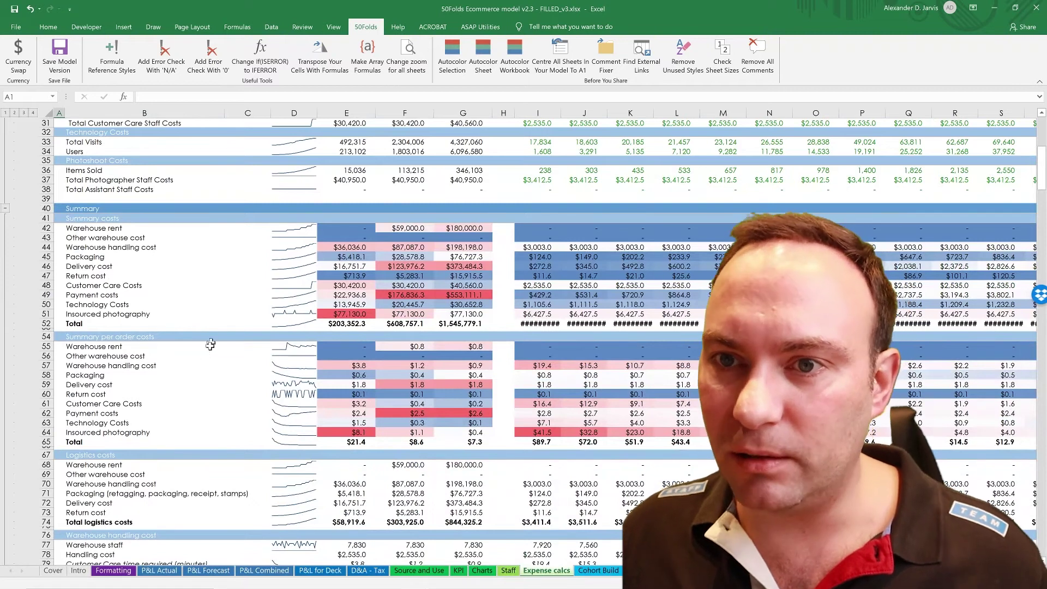
{"action": "left_click", "coordinate": [184, 421]}
Page through the Expense calcs sheet's logistics, payment, technology and photography sections and its graphs, then return to the top
{"action": "key", "text": "Page_Down"}
{"action": "key", "text": "Page_Down"}
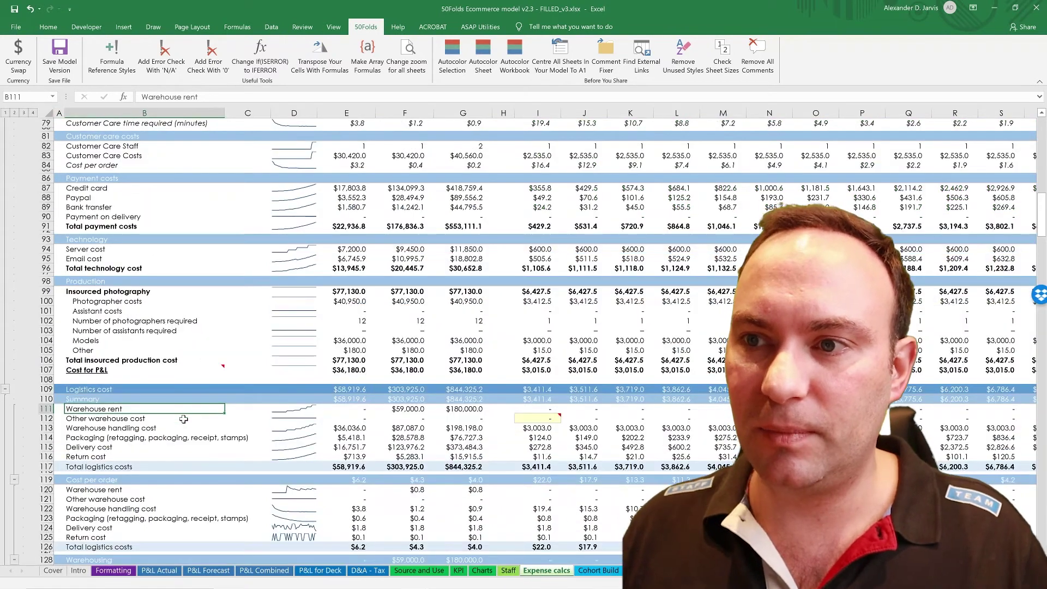
{"action": "key", "text": "Page_Down"}
{"action": "key", "text": "Page_Down"}
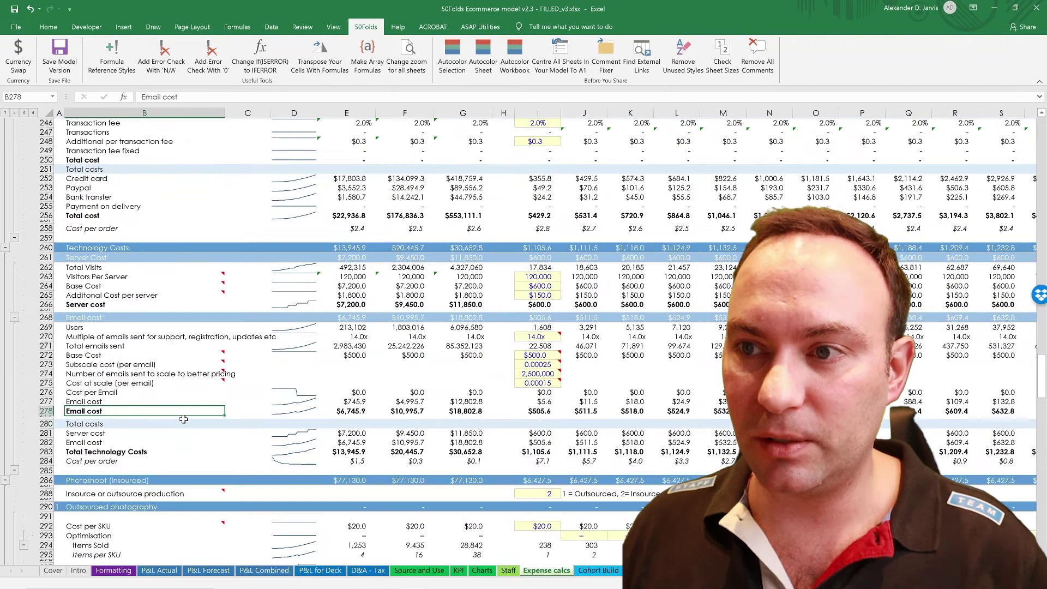
{"action": "key", "text": "Page_Down"}
{"action": "key", "text": "Page_Down"}
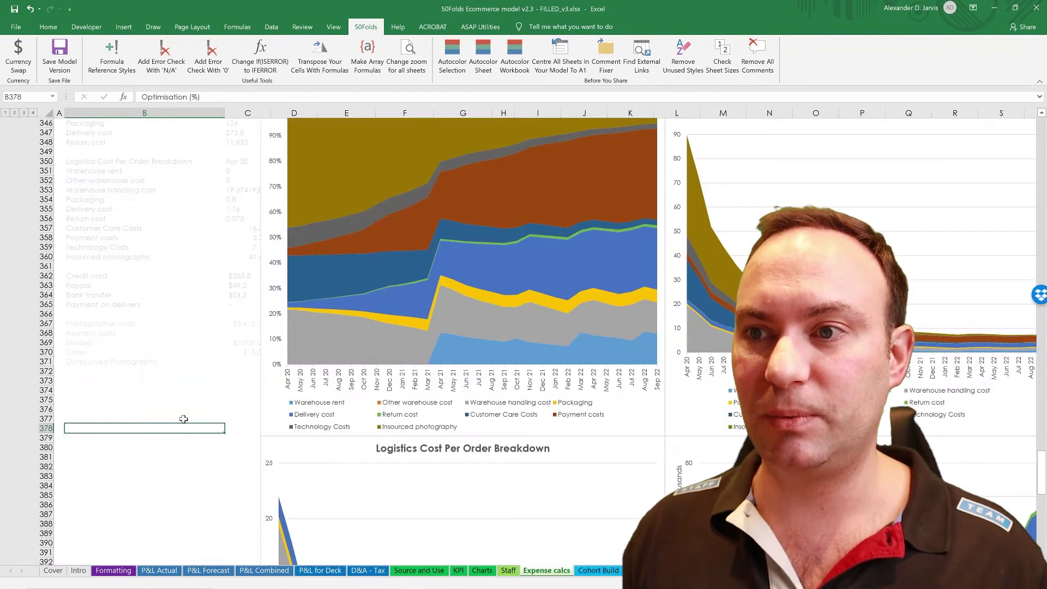
{"action": "key", "text": "Up"}
{"action": "key", "text": "Page_Up"}
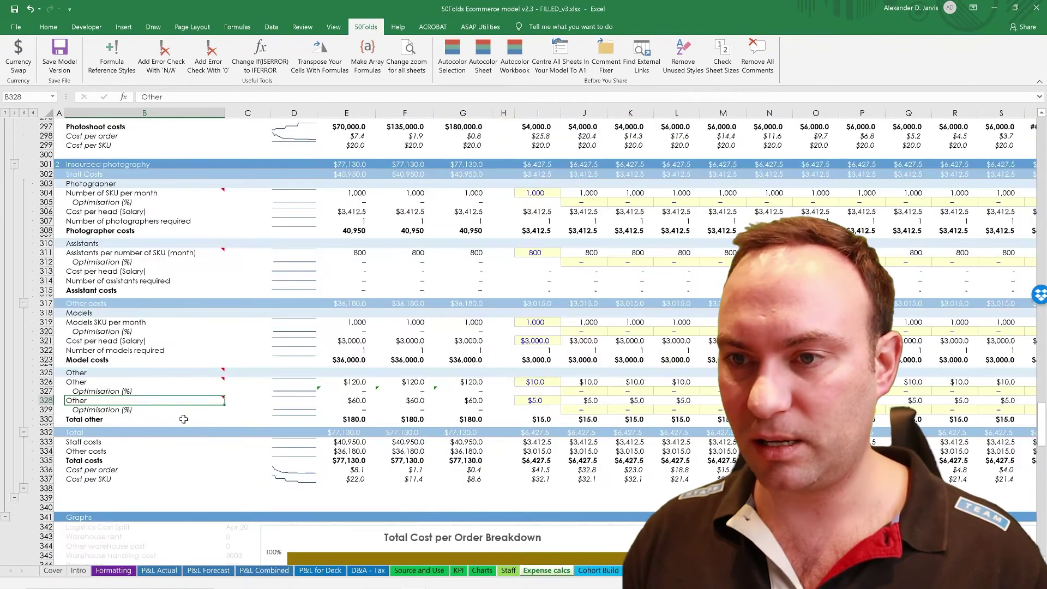
{"action": "key", "text": "ctrl+Home"}
Open the Cohort Build sheet and look over its guide, link assumptions and summary of customers, orders, revenue and costs
{"action": "key", "text": "ctrl+Page_Down"}
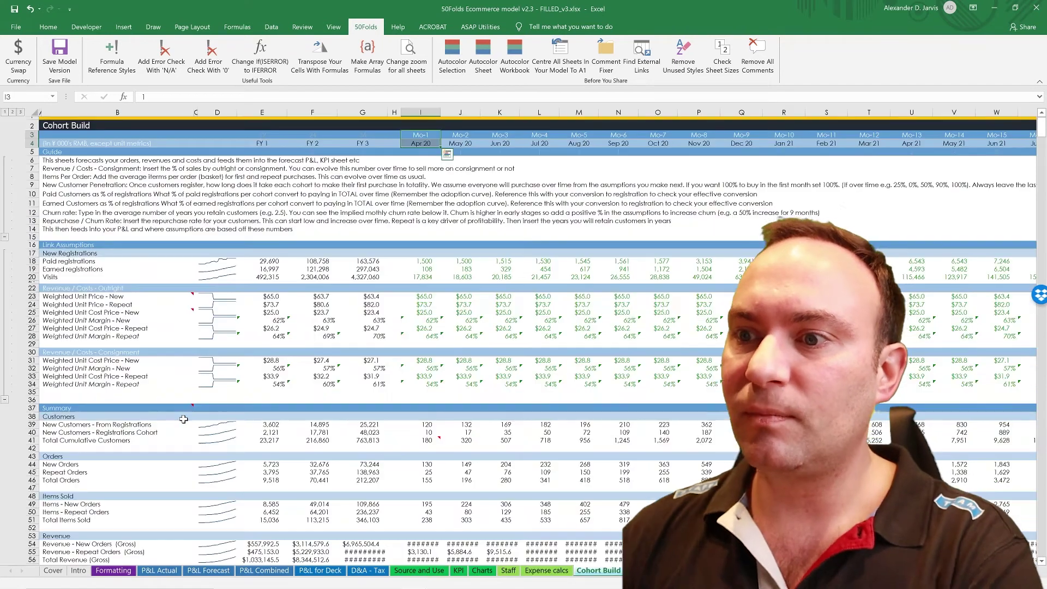
{"action": "key", "text": "Page_Down"}
{"action": "key", "text": "Page_Down"}
{"action": "key", "text": "Page_Up"}
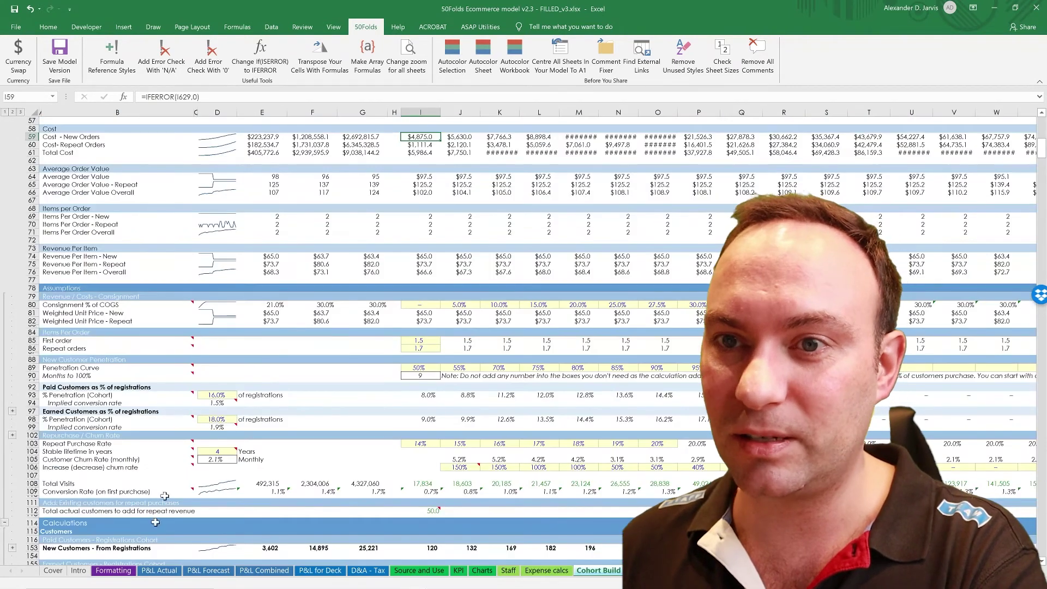
Examine the Cohort Build assumptions for consignment, penetration and churn, and the customer, order, item, revenue and cost calculations
{"action": "left_click_drag", "start_coordinate": [143, 307], "coordinate": [603, 493]}
{"action": "left_click", "coordinate": [597, 459]}
{"action": "scroll", "coordinate": [600, 456], "scroll_direction": "down", "scroll_amount": 8}
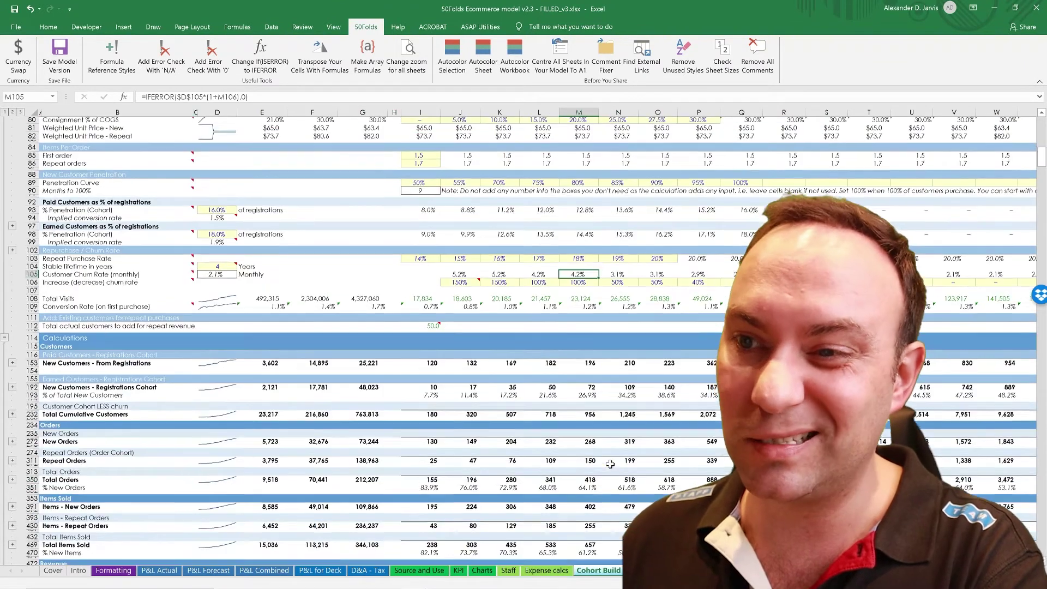
{"action": "scroll", "coordinate": [588, 476], "scroll_direction": "down", "scroll_amount": 5}
{"action": "left_click", "coordinate": [542, 451]}
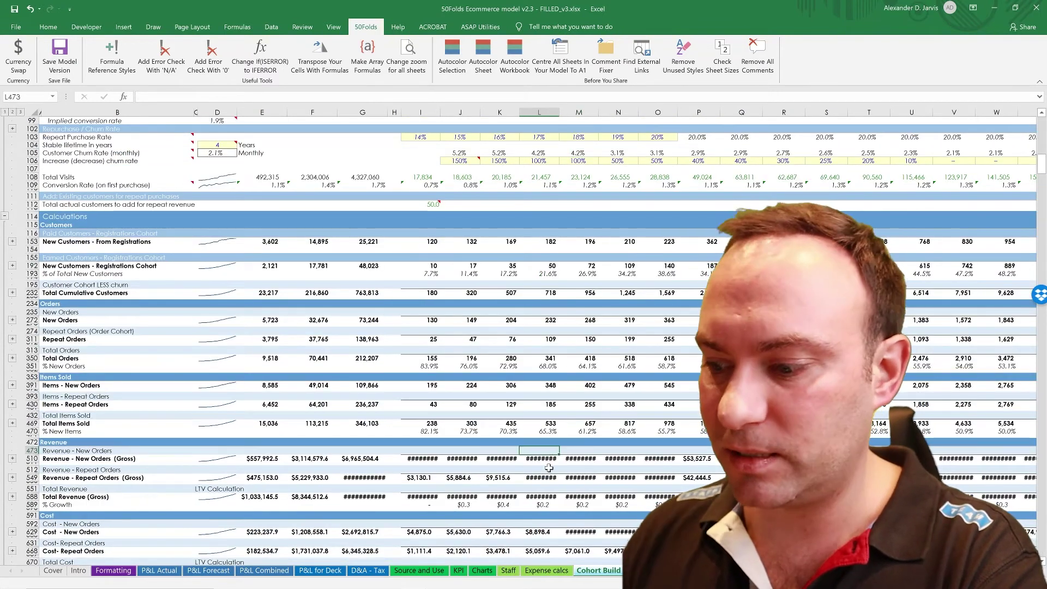
Open the SKUs sheet and review the SKU forecast, sales mix, sales prices and outright cost basis by category
{"action": "key", "text": "ctrl+Page_Down"}
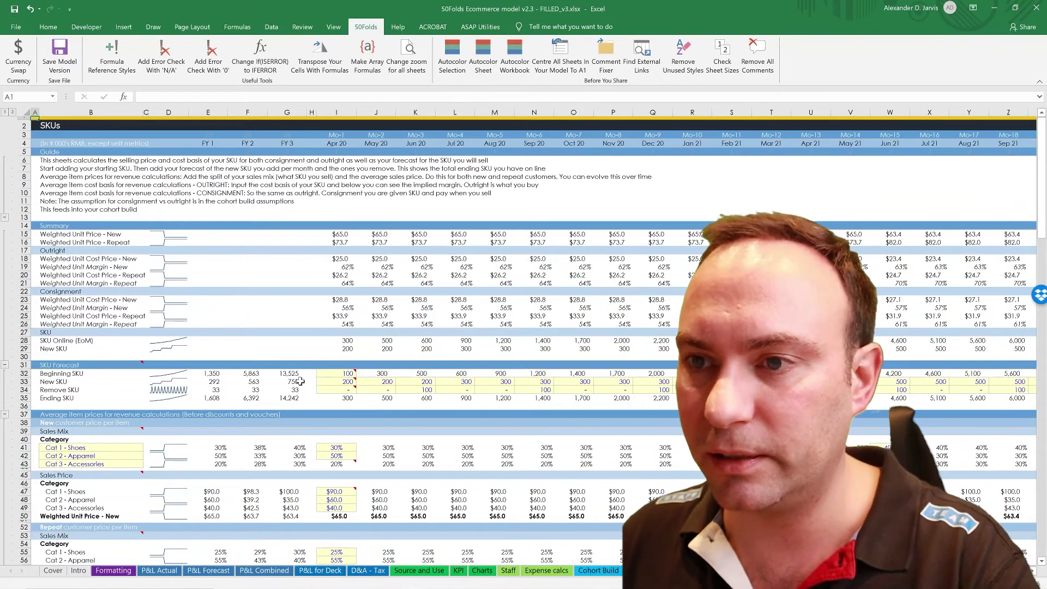
{"action": "left_click", "coordinate": [312, 365]}
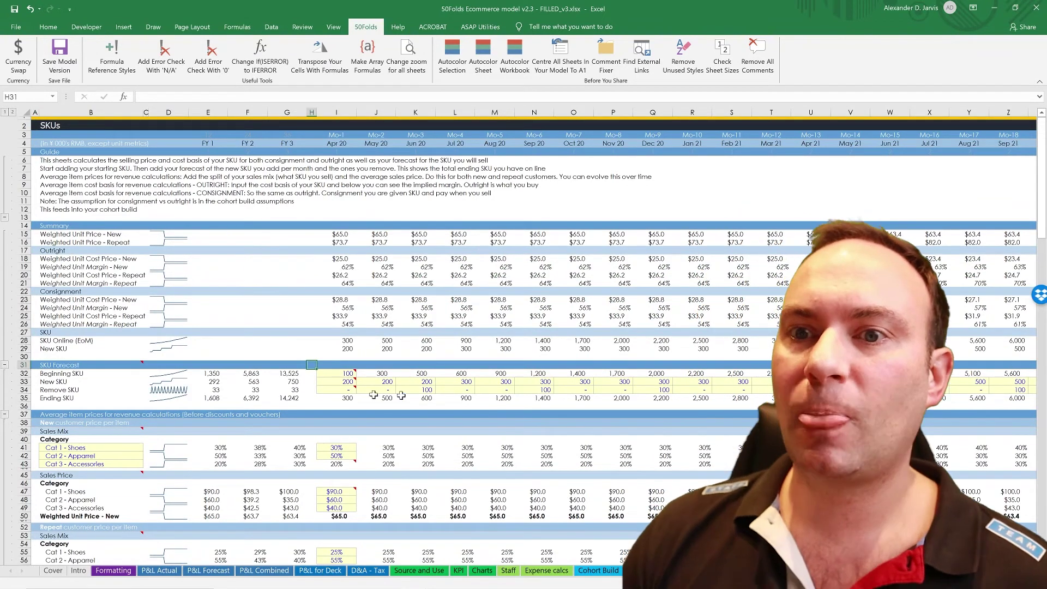
{"action": "scroll", "coordinate": [594, 385], "scroll_direction": "down", "scroll_amount": 4}
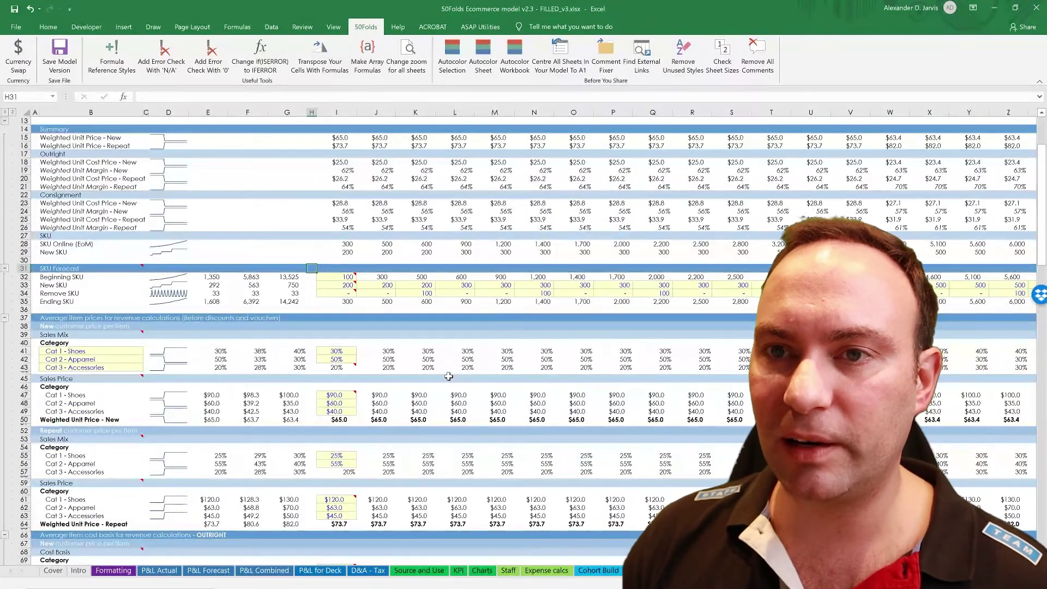
{"action": "left_click", "coordinate": [448, 376]}
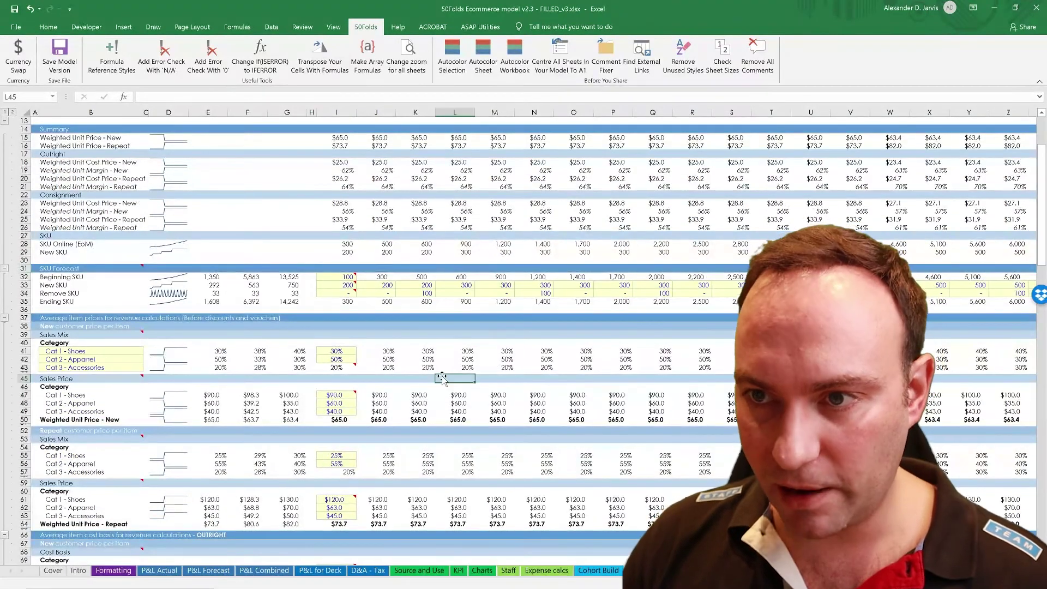
{"action": "scroll", "coordinate": [421, 412], "scroll_direction": "down", "scroll_amount": 4}
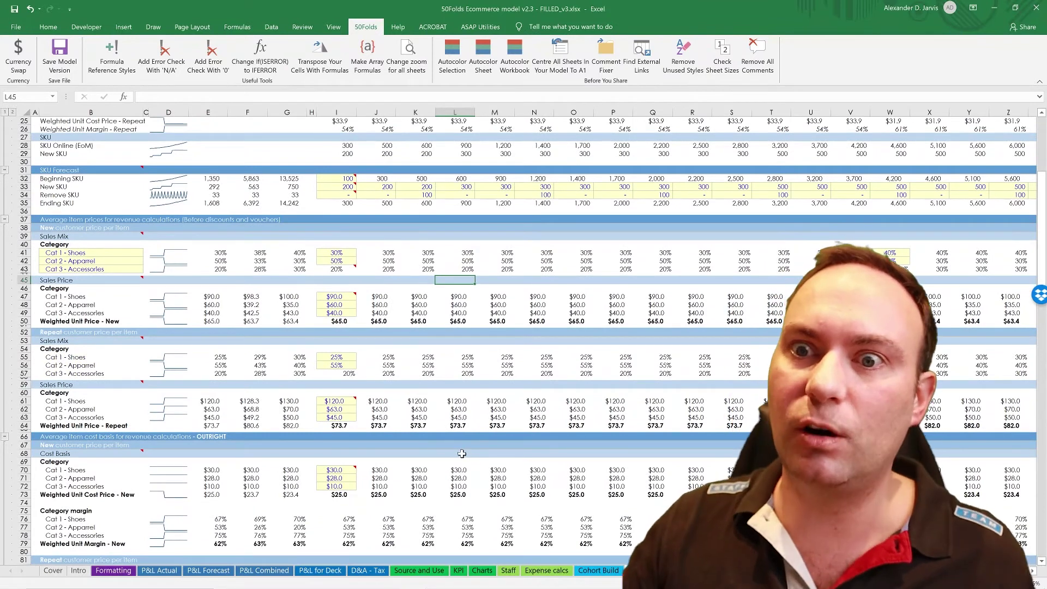
Review the SKUs sheet's outright cost basis and category margins for new and repeat customers, and the consignment cost basis
{"action": "left_click", "coordinate": [466, 430]}
{"action": "scroll", "coordinate": [466, 430], "scroll_direction": "down", "scroll_amount": 4}
{"action": "scroll", "coordinate": [466, 430], "scroll_direction": "down", "scroll_amount": 6}
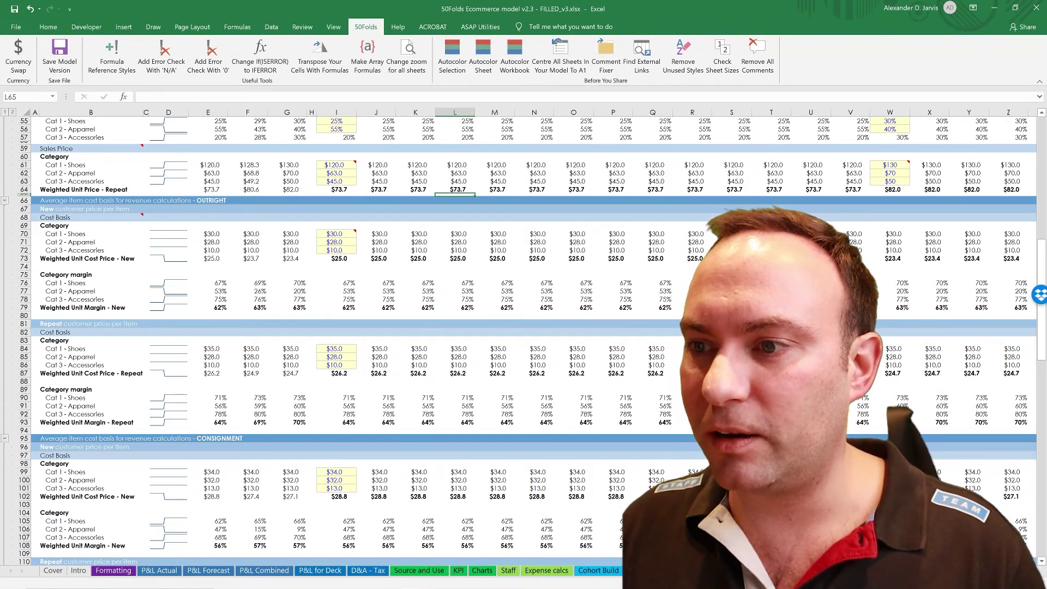
Go back to the Paid & Organic Marketing sheet and examine the organic growth rates, starting visitors and organic visitor formula
{"action": "key", "text": "ctrl+Page_Up"}
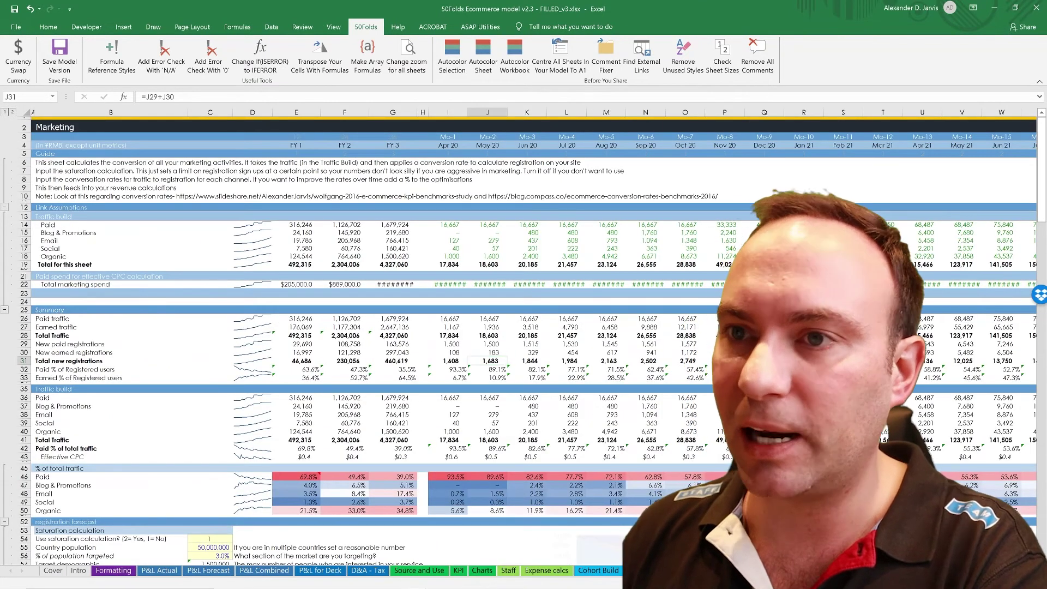
{"action": "key", "text": "ctrl+Page_Up"}
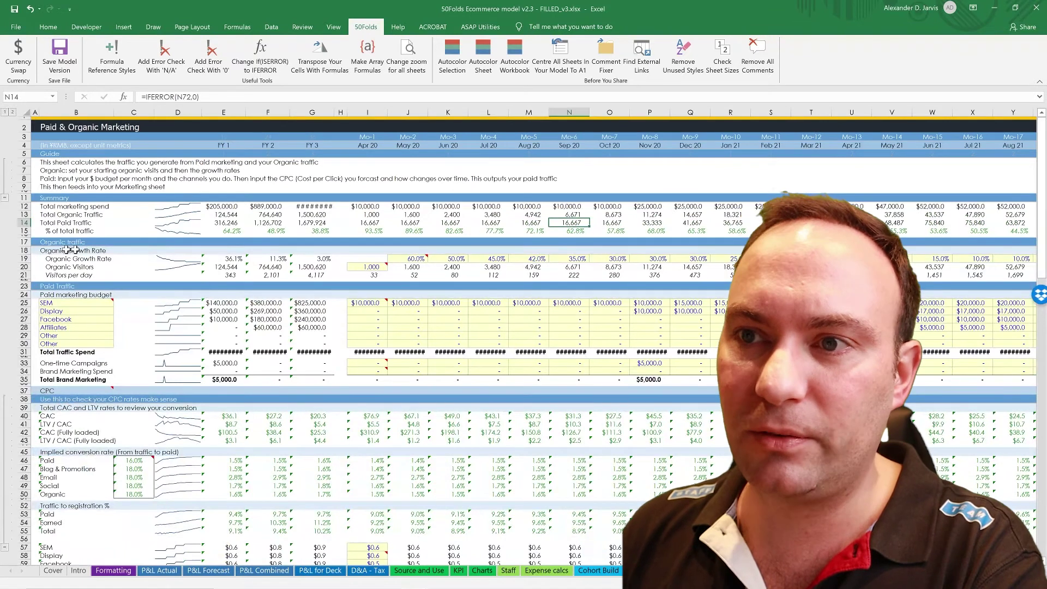
{"action": "left_click_drag", "start_coordinate": [60, 251], "coordinate": [516, 305]}
{"action": "left_click", "coordinate": [368, 266]}
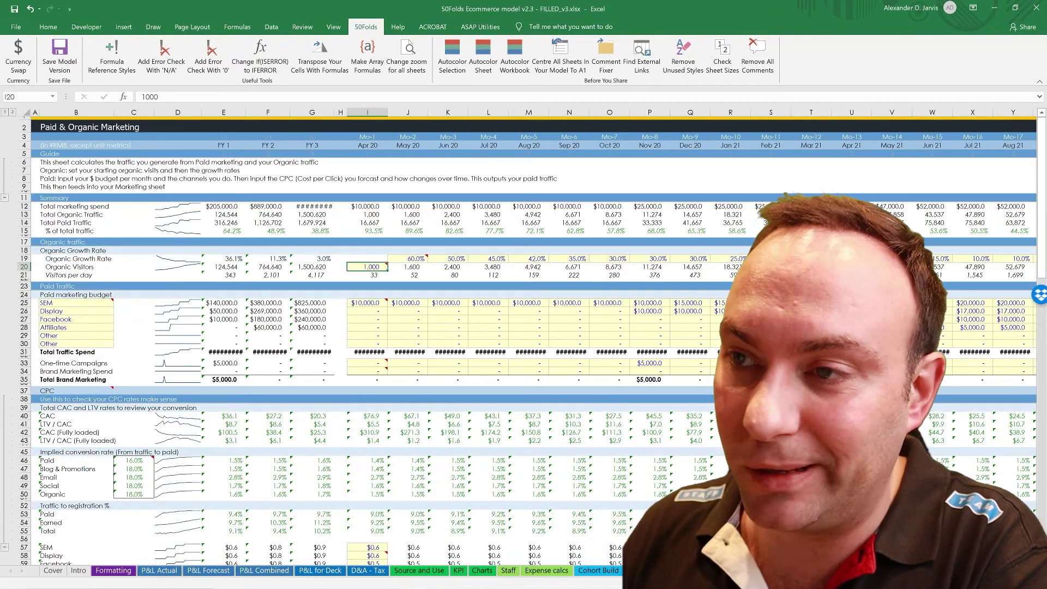
{"action": "left_click", "coordinate": [811, 267]}
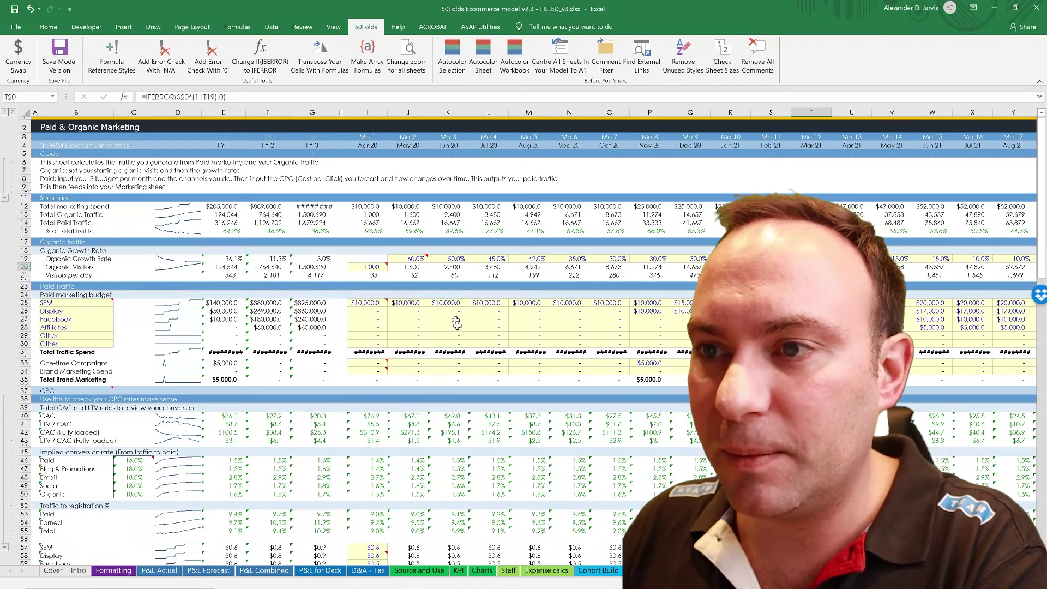
Examine the monthly paid marketing budget for SEM, Display, Facebook, Affiliates and the other channels
{"action": "scroll", "coordinate": [402, 271], "scroll_direction": "down", "scroll_amount": 2}
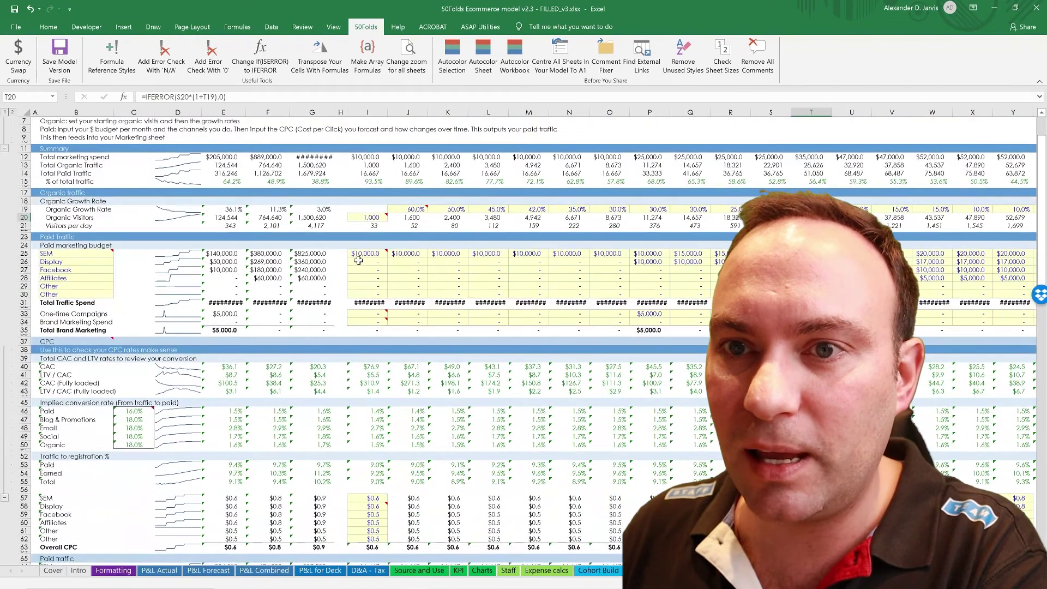
{"action": "left_click_drag", "start_coordinate": [362, 268], "coordinate": [405, 281]}
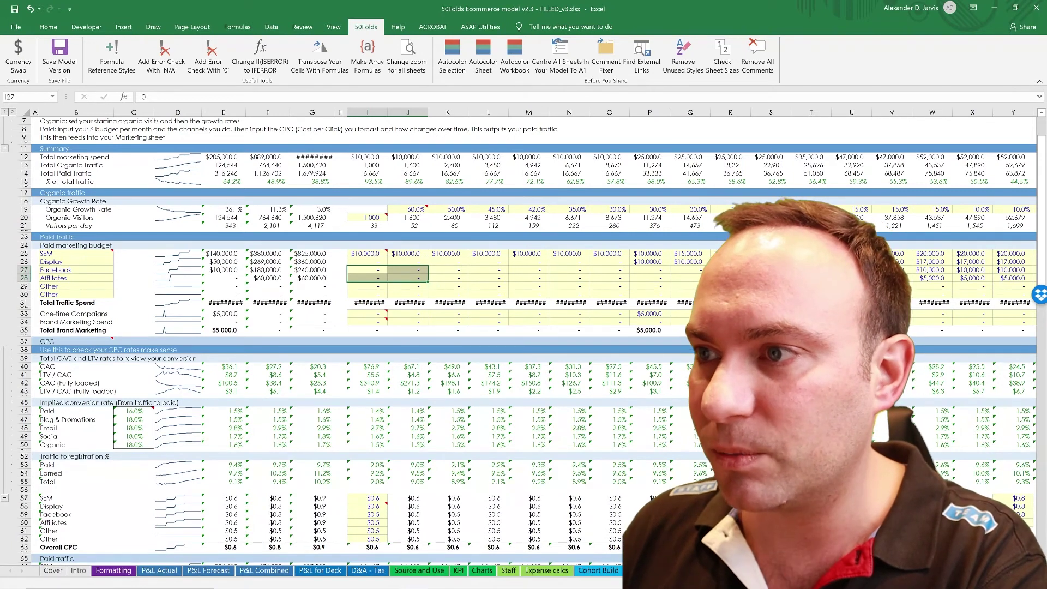
{"action": "left_click", "coordinate": [851, 278]}
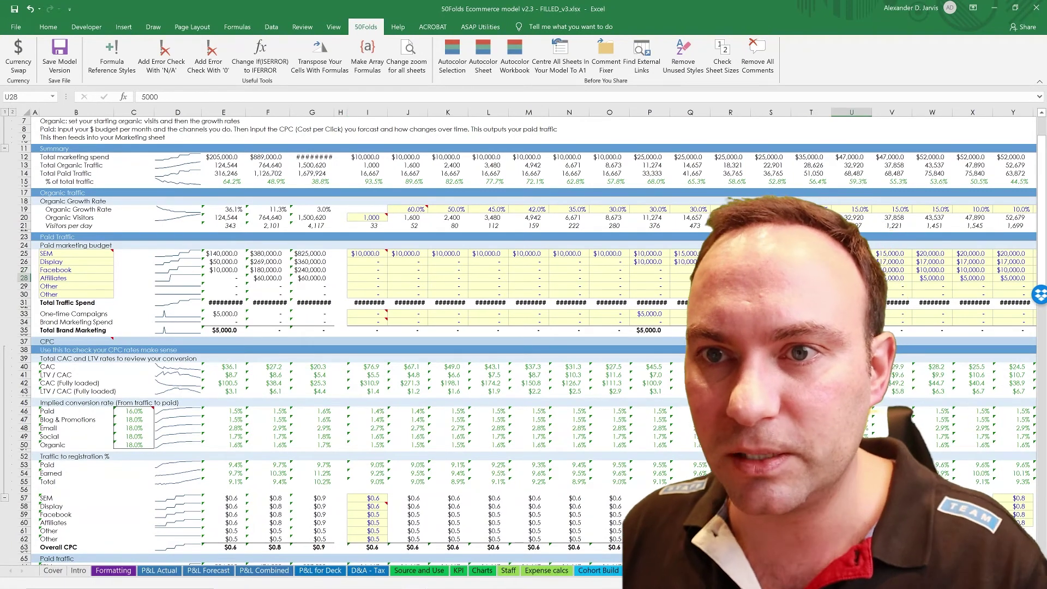
{"action": "key", "text": "shift+space"}
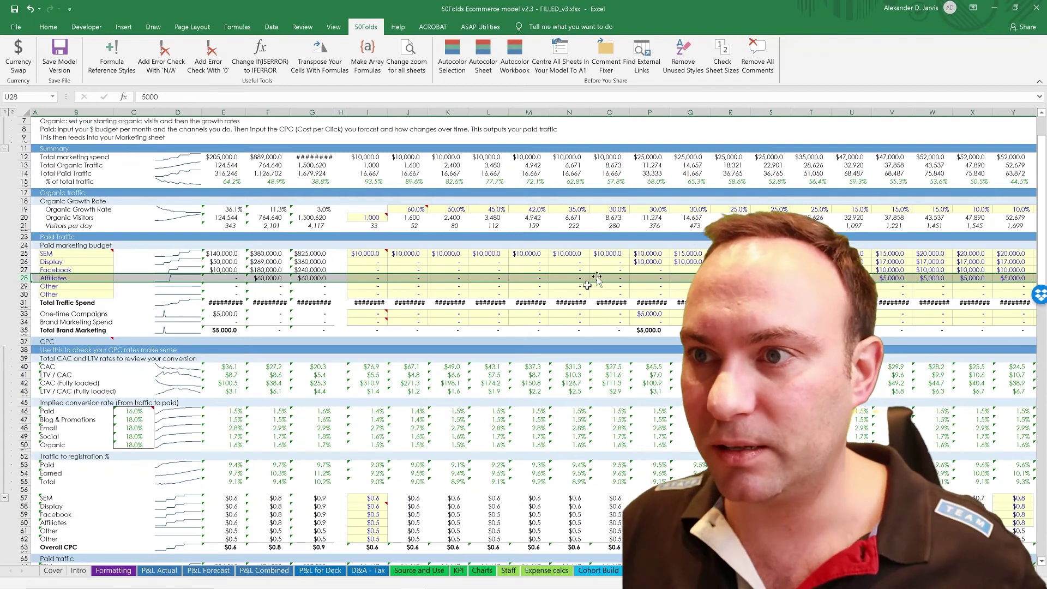
{"action": "left_click", "coordinate": [609, 293]}
Review the CPC inputs per channel and the paid traffic formula, then return to the start of the Paid & Organic Marketing sheet
{"action": "scroll", "coordinate": [491, 441], "scroll_direction": "down", "scroll_amount": 2}
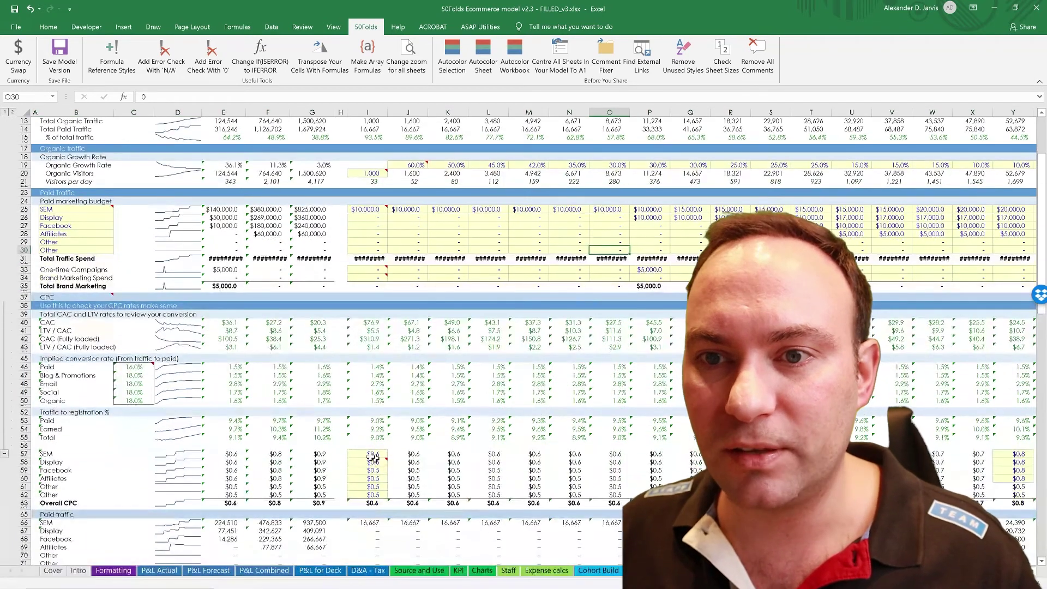
{"action": "scroll", "coordinate": [460, 423], "scroll_direction": "down", "scroll_amount": 2}
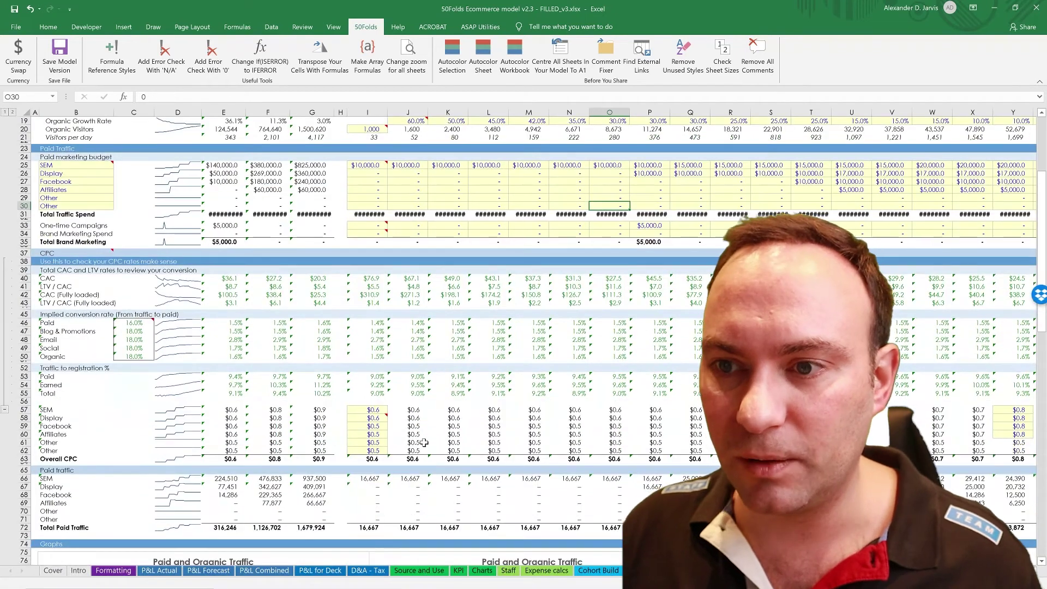
{"action": "scroll", "coordinate": [424, 441], "scroll_direction": "down", "scroll_amount": 4}
{"action": "left_click", "coordinate": [396, 392]}
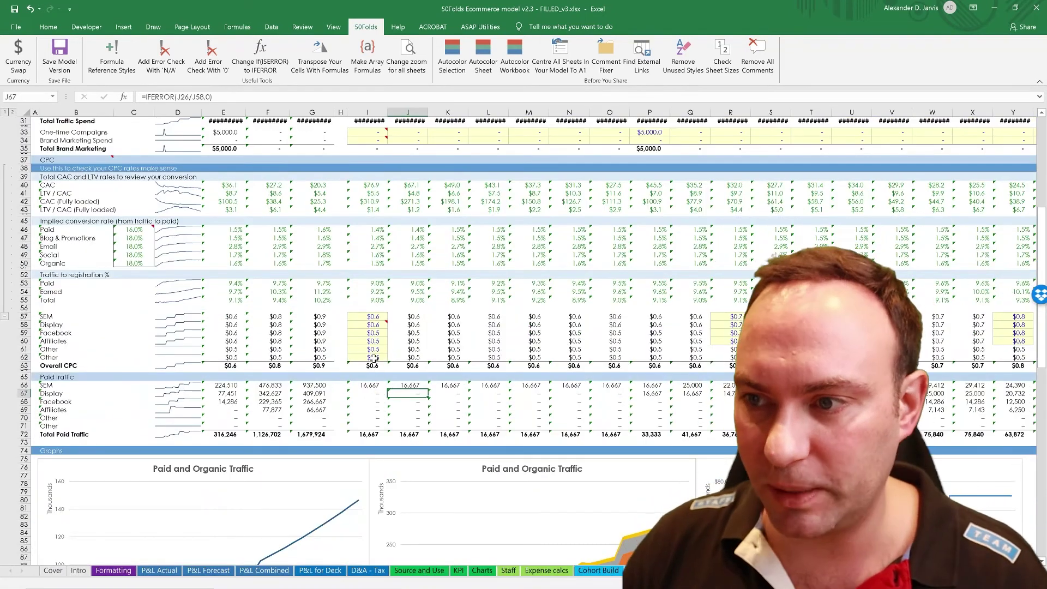
{"action": "scroll", "coordinate": [675, 460], "scroll_direction": "up", "scroll_amount": 10}
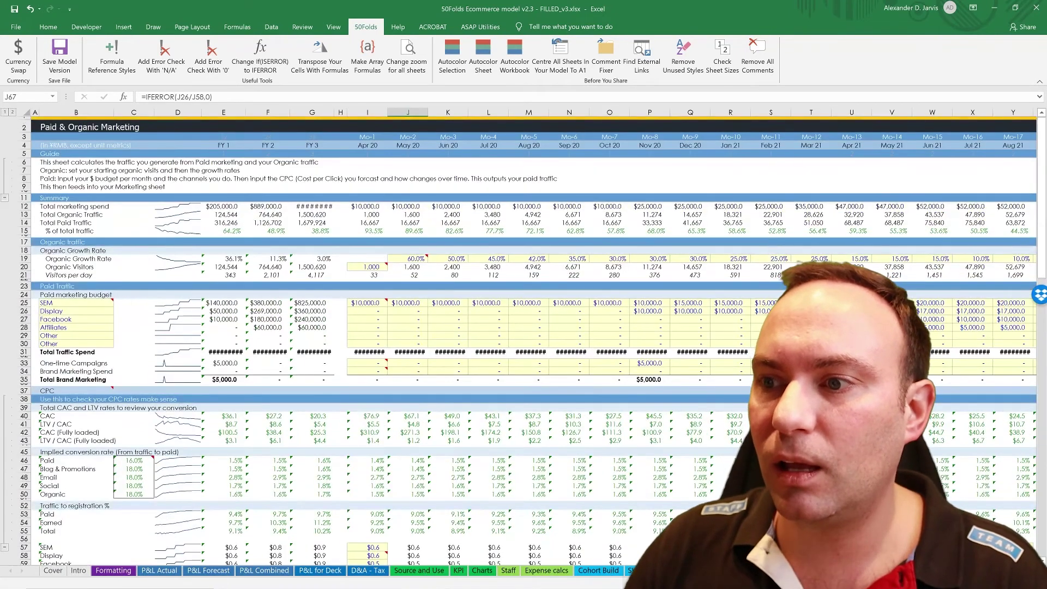
Open the Social Networking Reach & Blog Conversion Build sheet and examine the number of blogs per month featured in
{"action": "key", "text": "ctrl+Page_Down"}
{"action": "key", "text": "ctrl+Page_Down"}
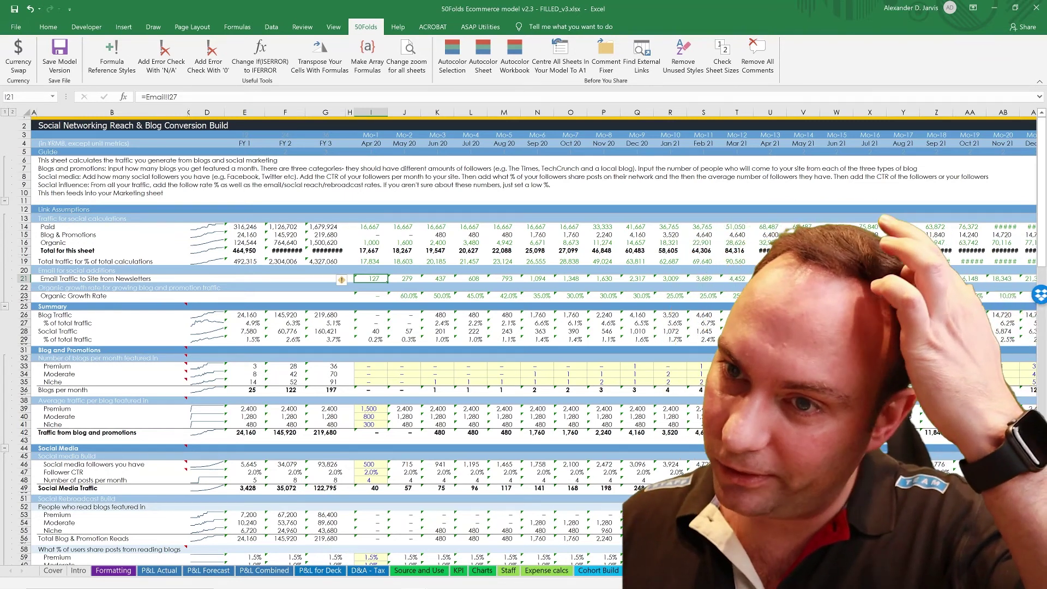
{"action": "left_click", "coordinate": [613, 373]}
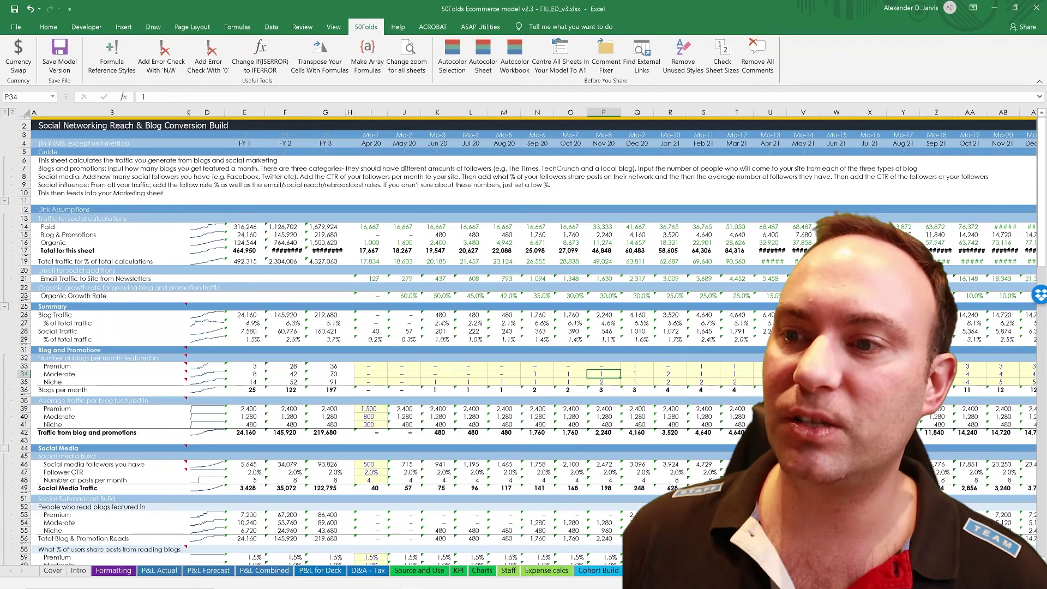
Open the Marketing sheet and examine its traffic build and each channel's starting registration rate, optimisation and adjusted conversion
{"action": "key", "text": "ctrl+Page_Down"}
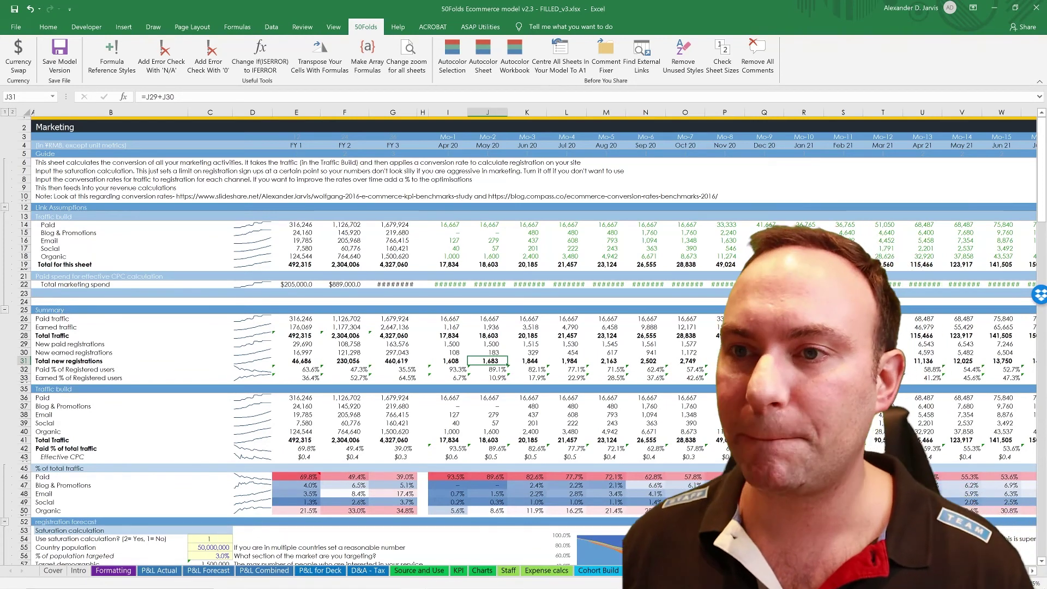
{"action": "left_click", "coordinate": [534, 405]}
{"action": "scroll", "coordinate": [599, 185], "scroll_direction": "down", "scroll_amount": 16}
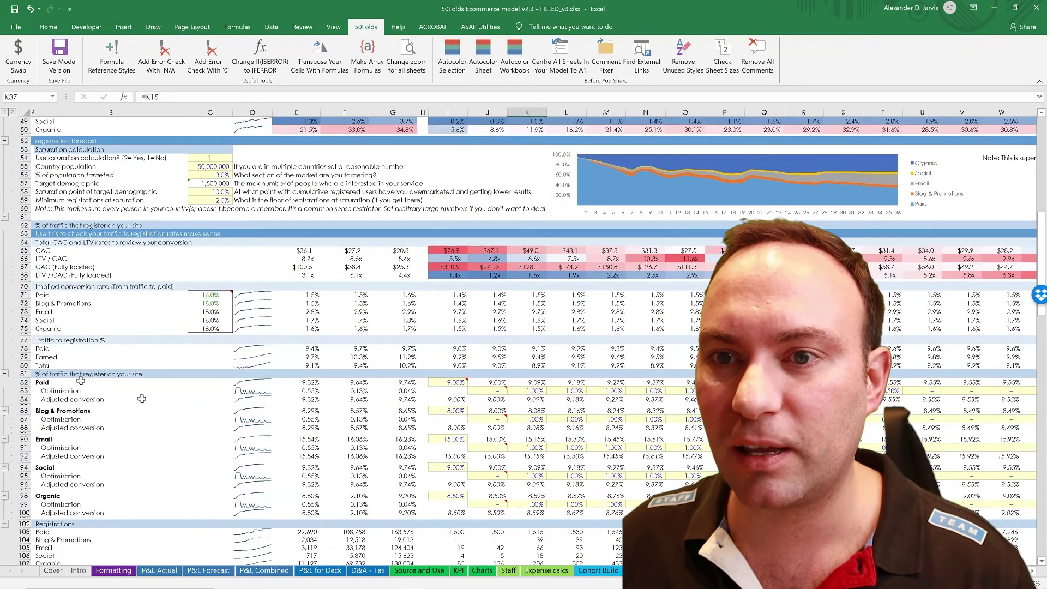
{"action": "left_click", "coordinate": [453, 382]}
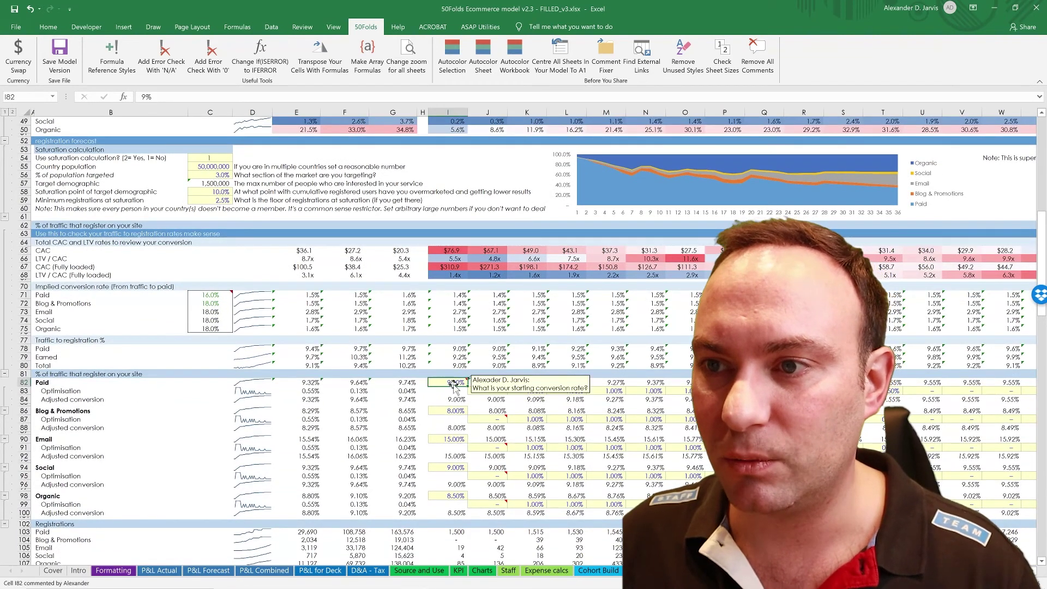
{"action": "left_click_drag", "start_coordinate": [492, 389], "coordinate": [883, 390]}
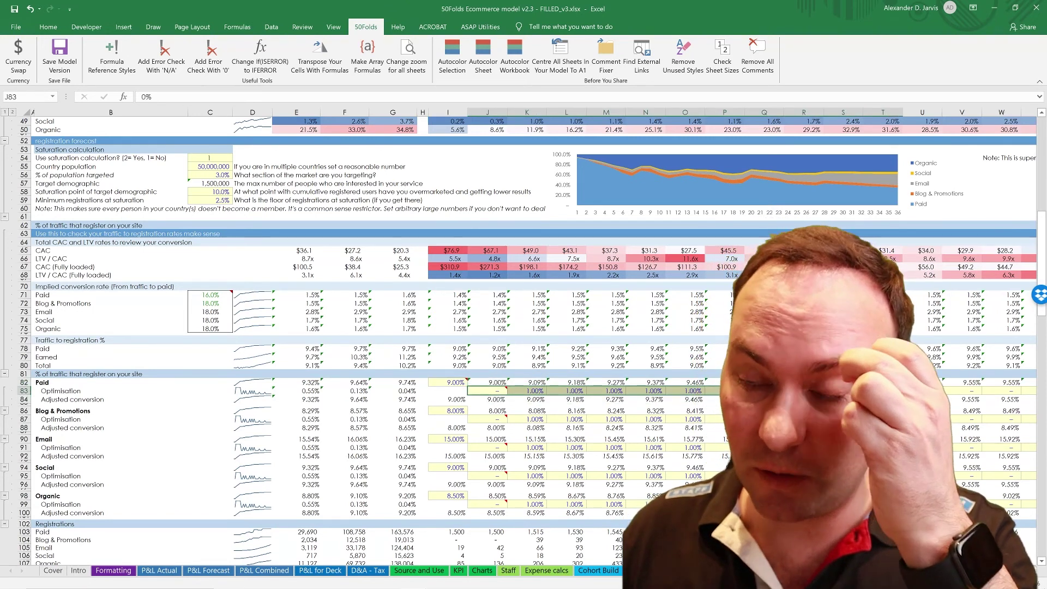
{"action": "left_click", "coordinate": [499, 468]}
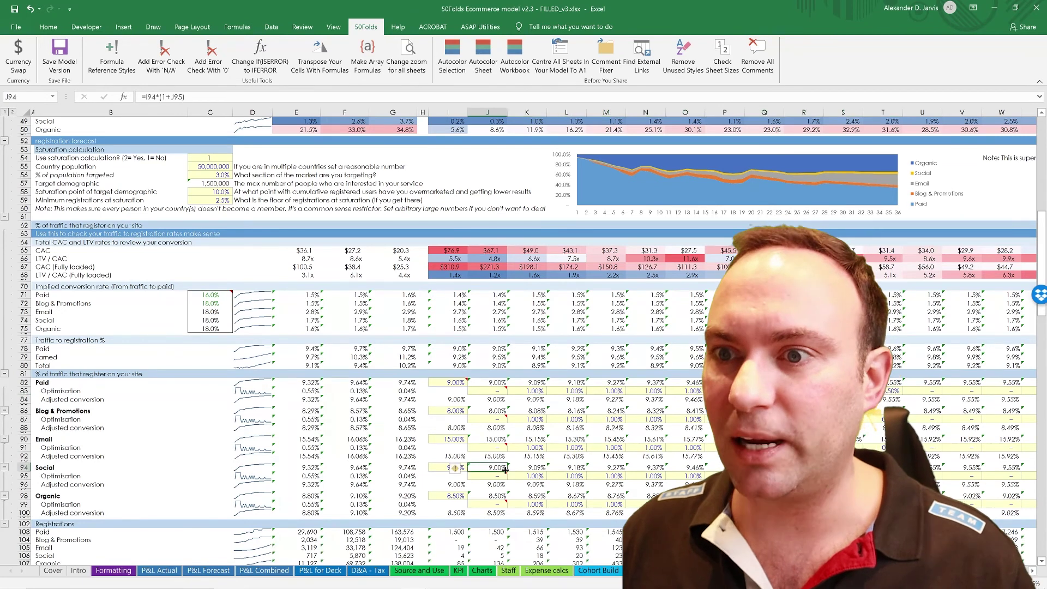
{"action": "mouse_move", "coordinate": [485, 450]}
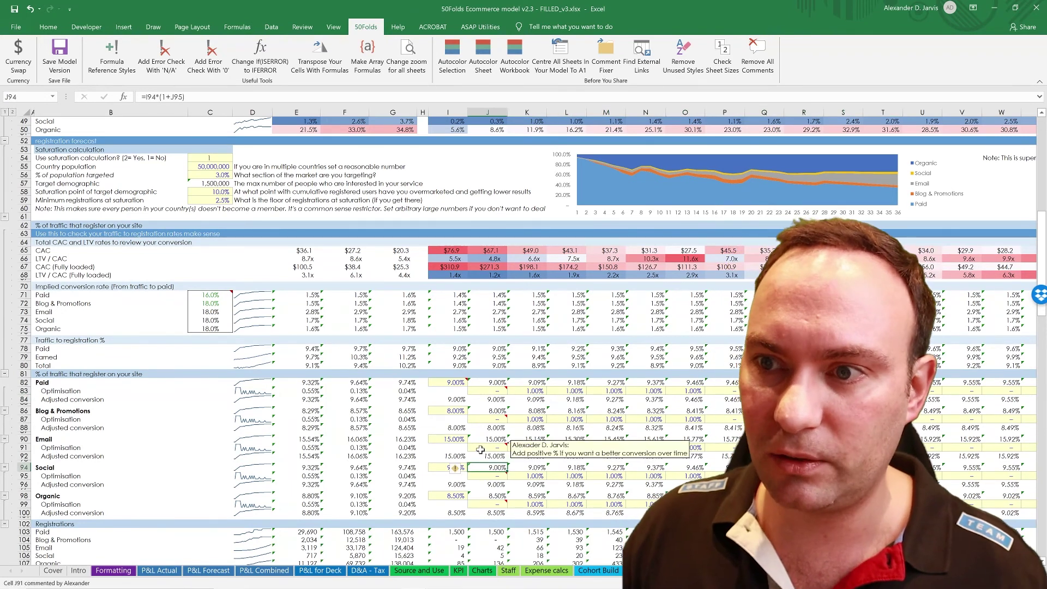
{"action": "left_click", "coordinate": [345, 484]}
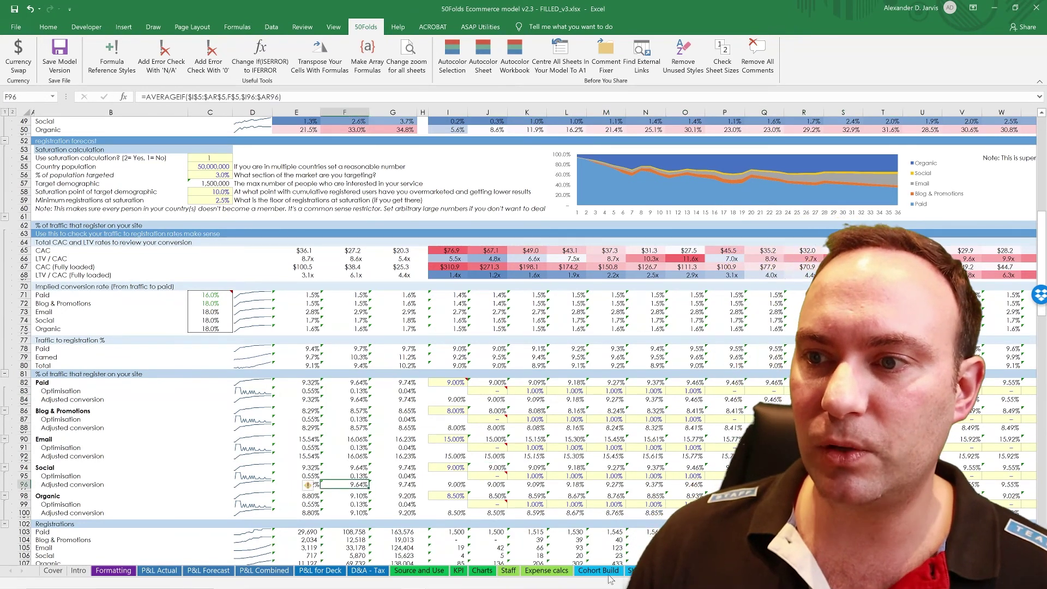
Return to the Paid & Organic Marketing sheet and look over the CAC and LTV checks, implied conversion rates and CPC figures
{"action": "key", "text": "ctrl+Page_Up"}
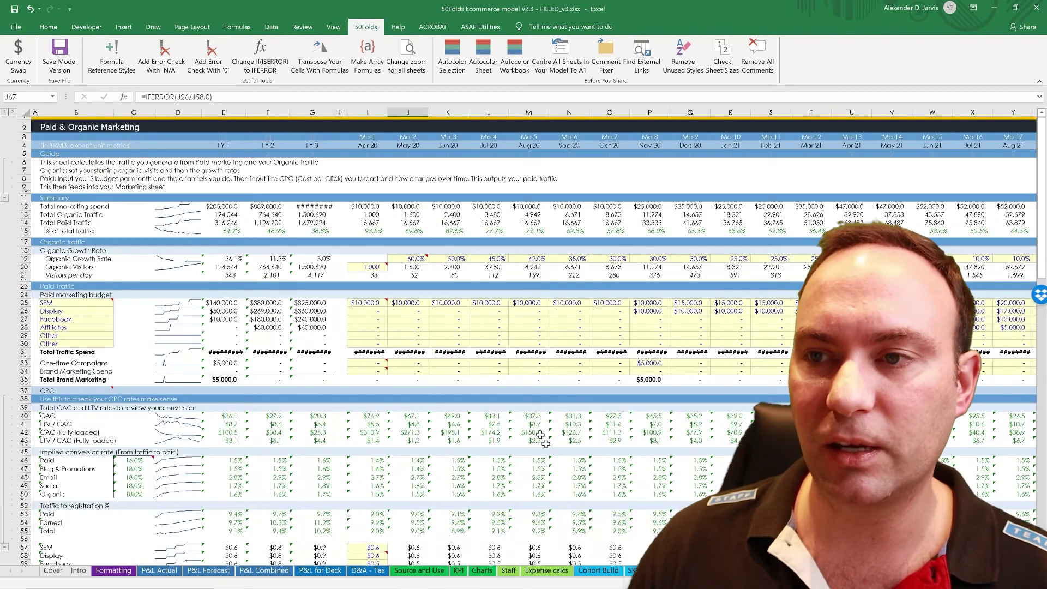
{"action": "scroll", "coordinate": [436, 332], "scroll_direction": "down", "scroll_amount": 4}
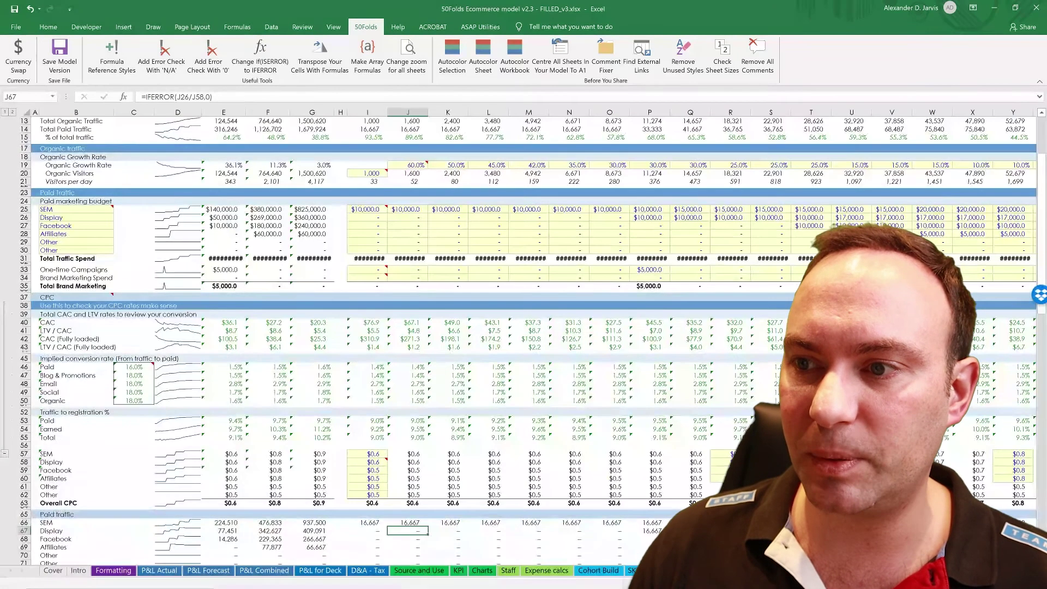